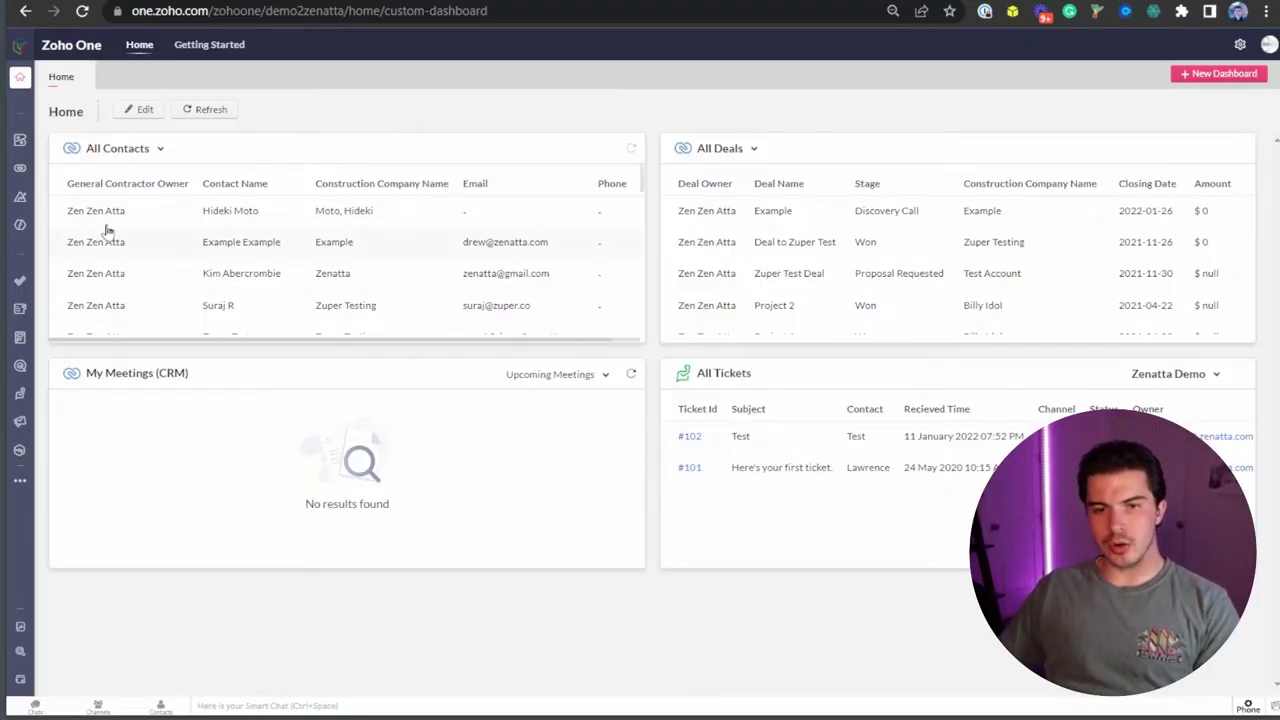
Expand the Zoho One left sidebar so all app names are shown
mouse_move(45, 170)
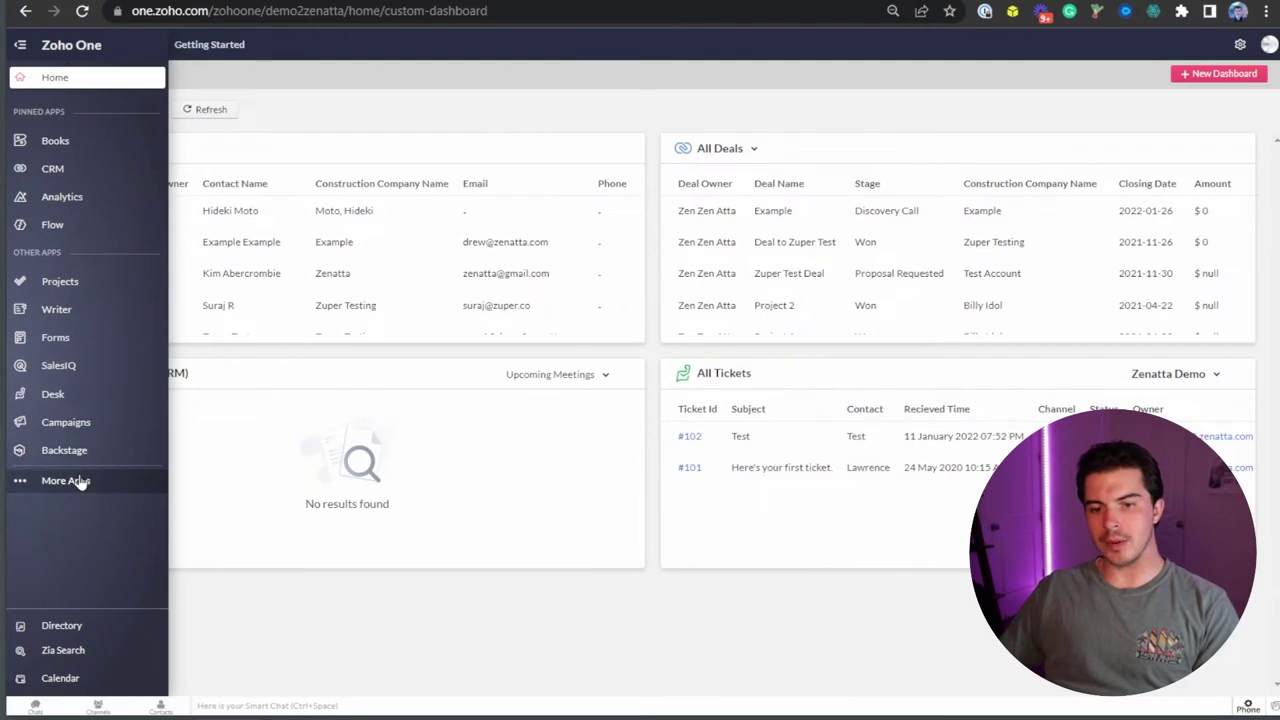
Search More Apps for 'flow' and launch the Zoho Flow app
click(80, 482)
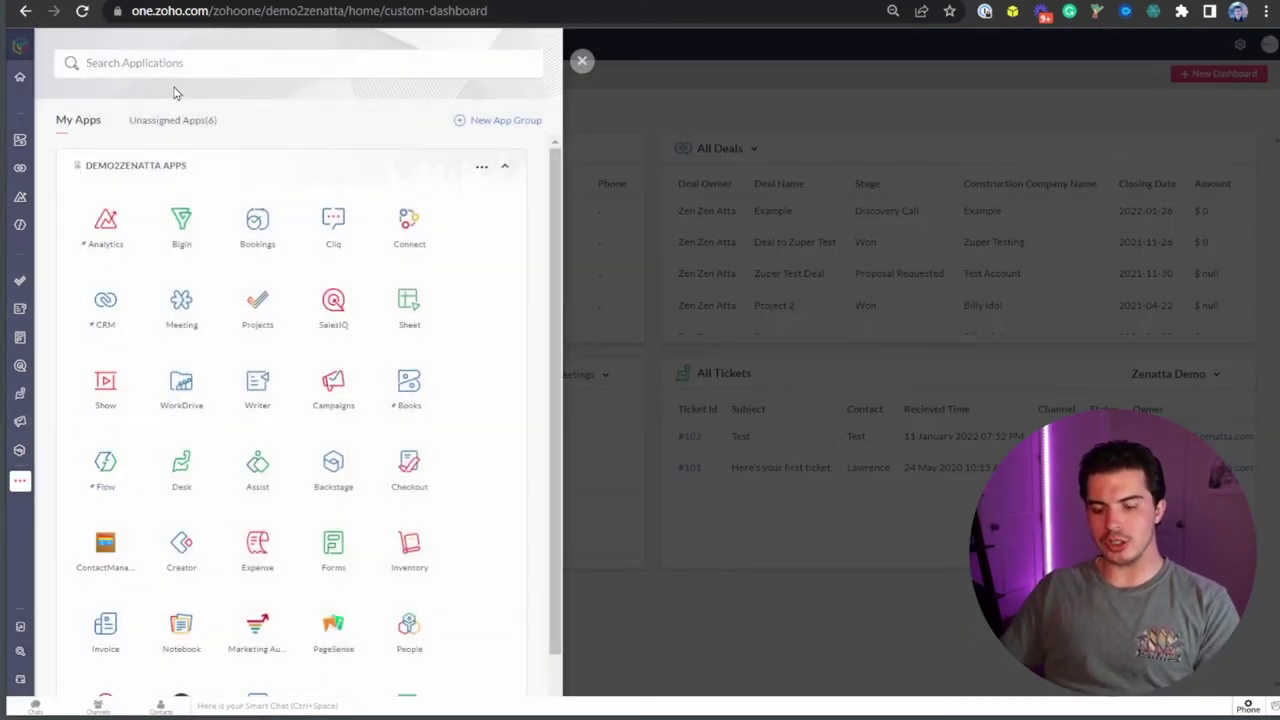
text(flow)
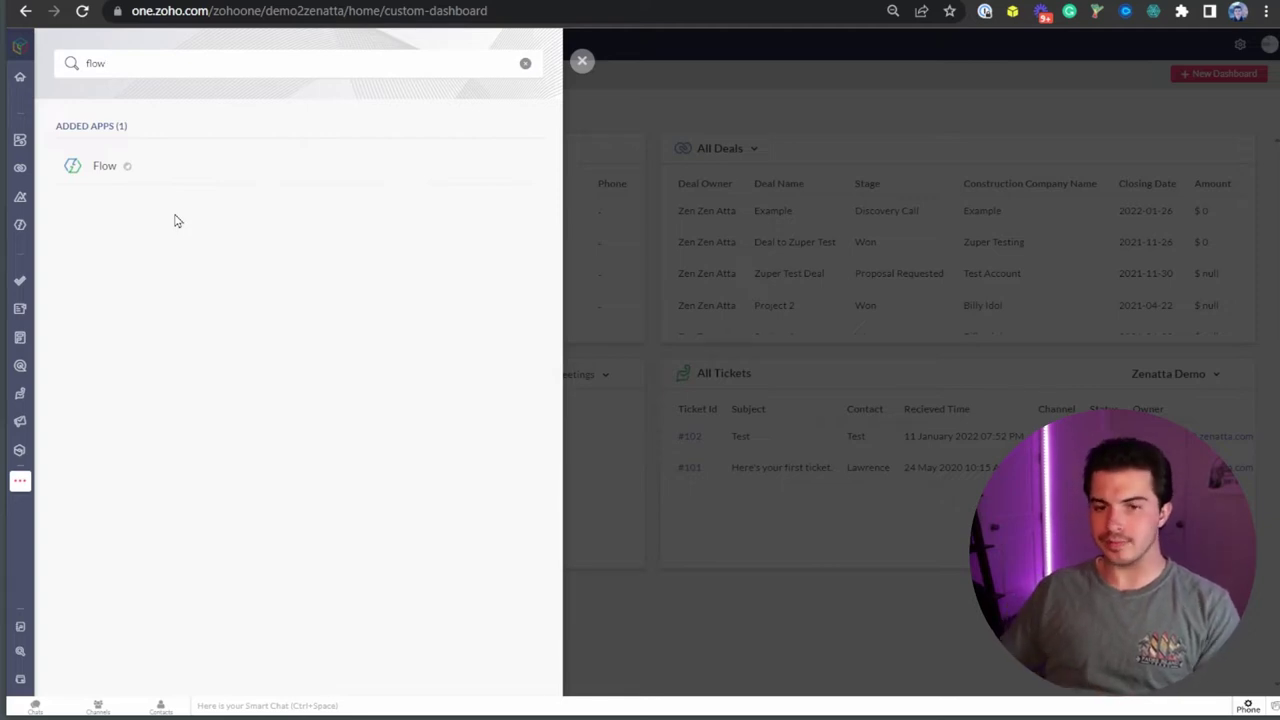
click(85, 176)
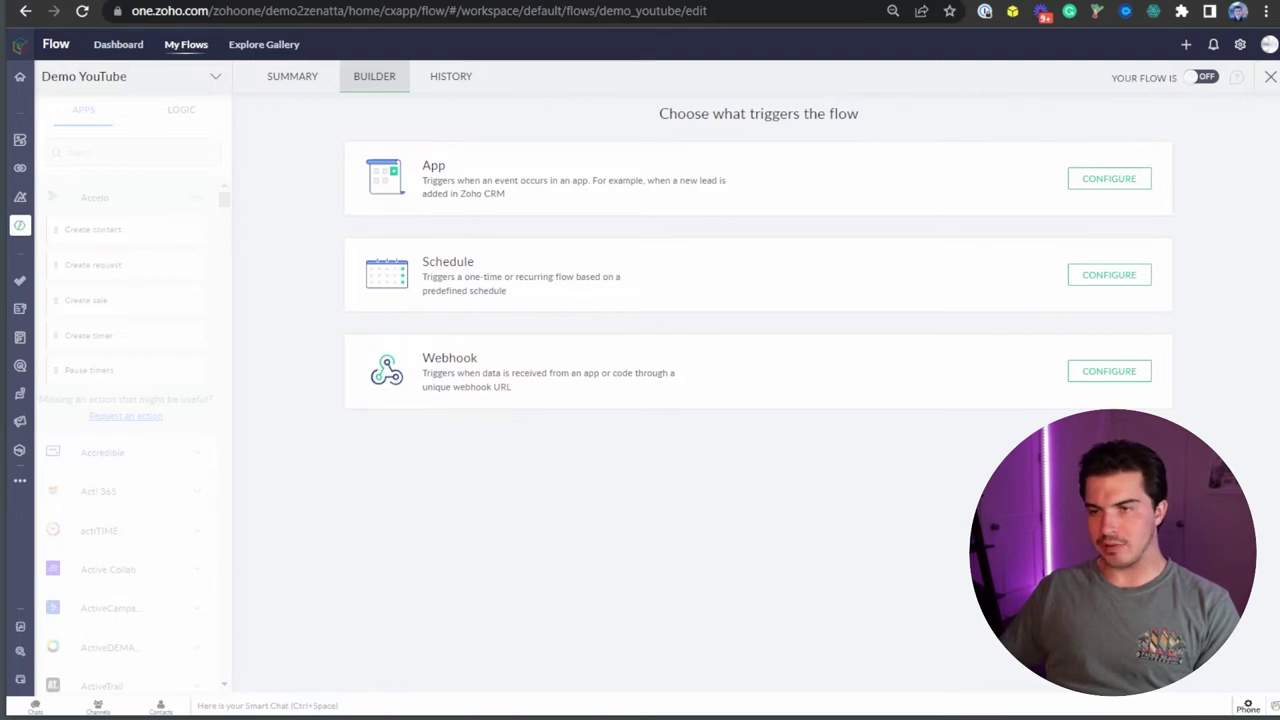
Exit the Demo YouTube builder to My Flows, listing Acuity, Calendly to CRM and Demo YouTube
click(1270, 78)
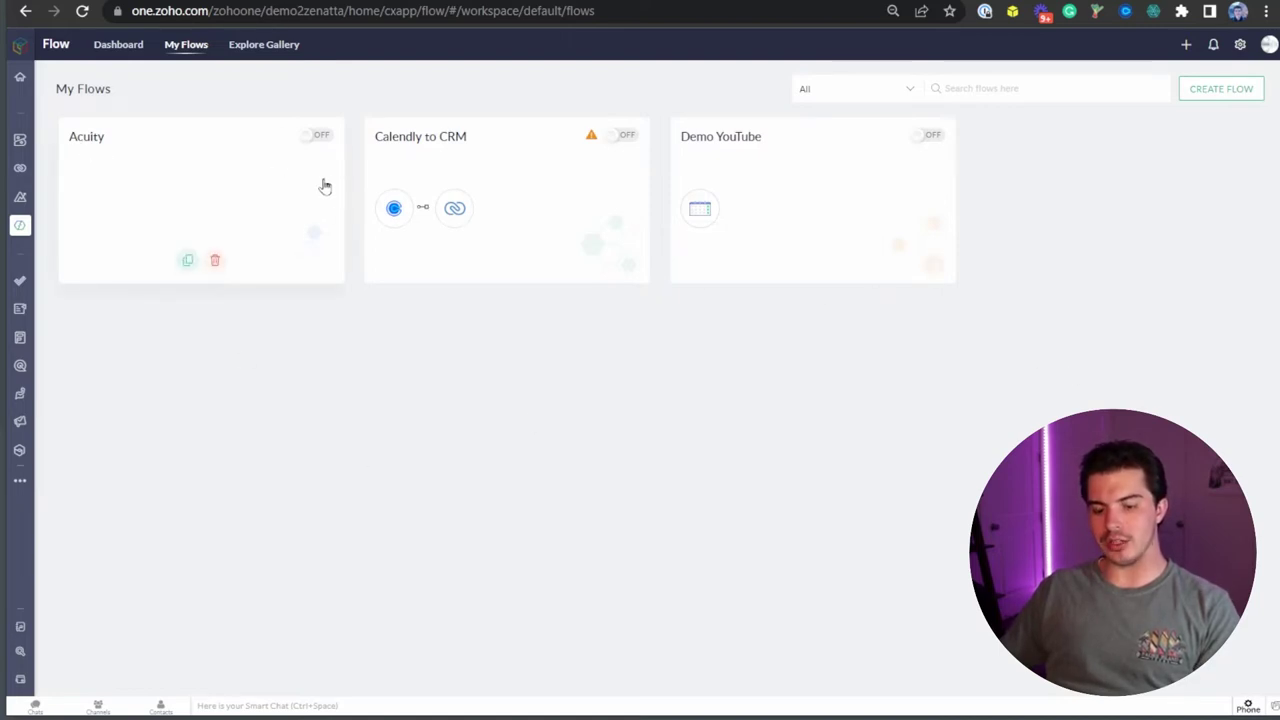
mouse_move(997, 107)
mouse_down()
mouse_move(94, 118)
mouse_move(60, 172)
mouse_move(68, 298)
mouse_move(974, 271)
mouse_move(975, 112)
mouse_up()
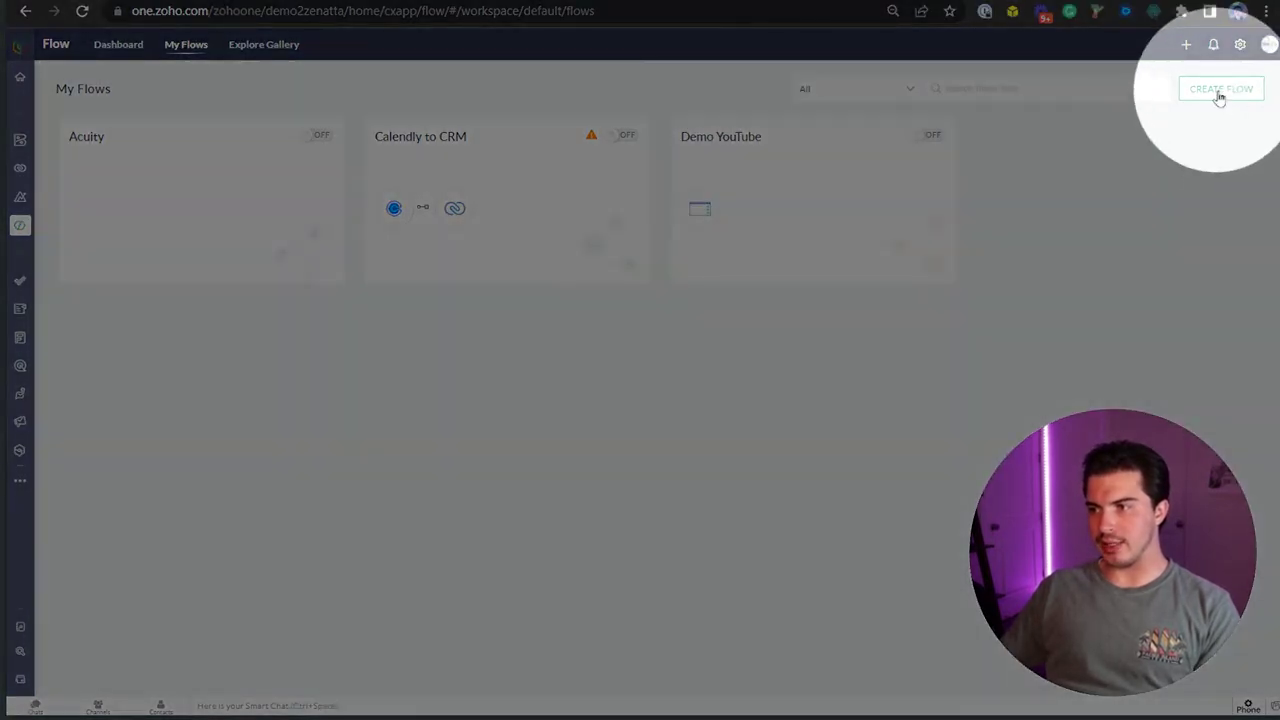
Create a new flow named 'Demo YouTube'
click(1233, 98)
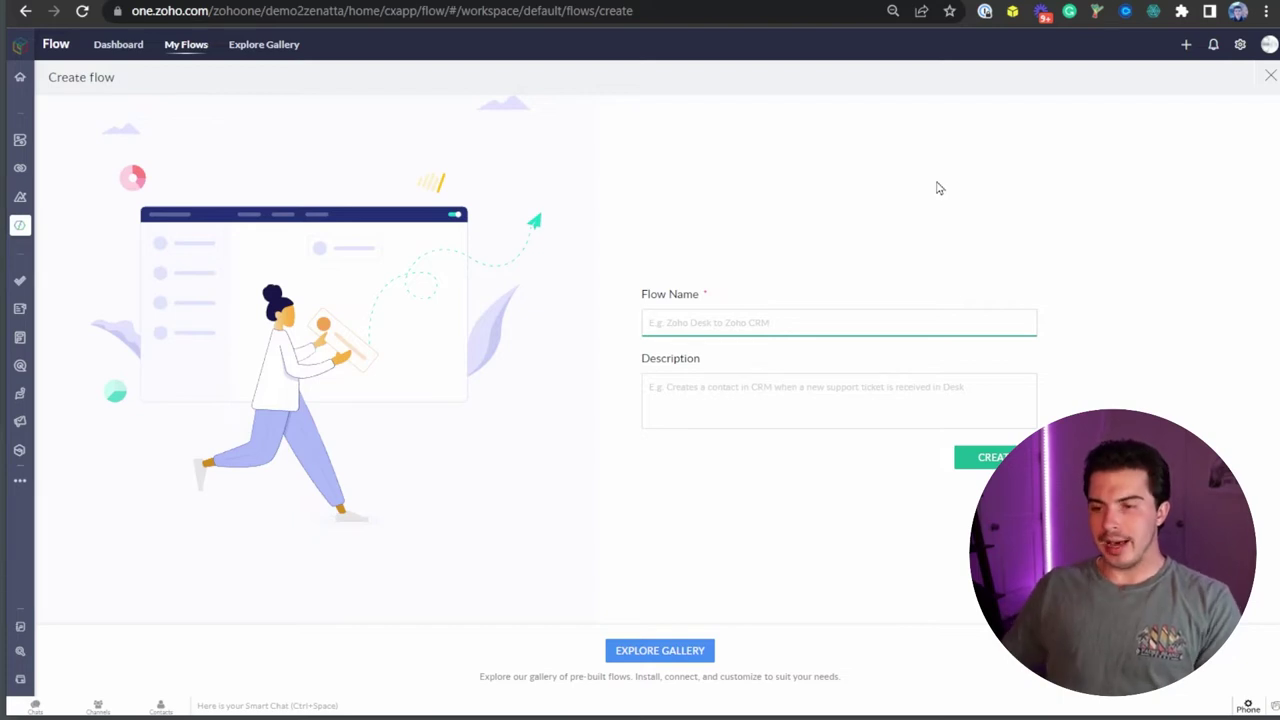
text(Demo YouT)
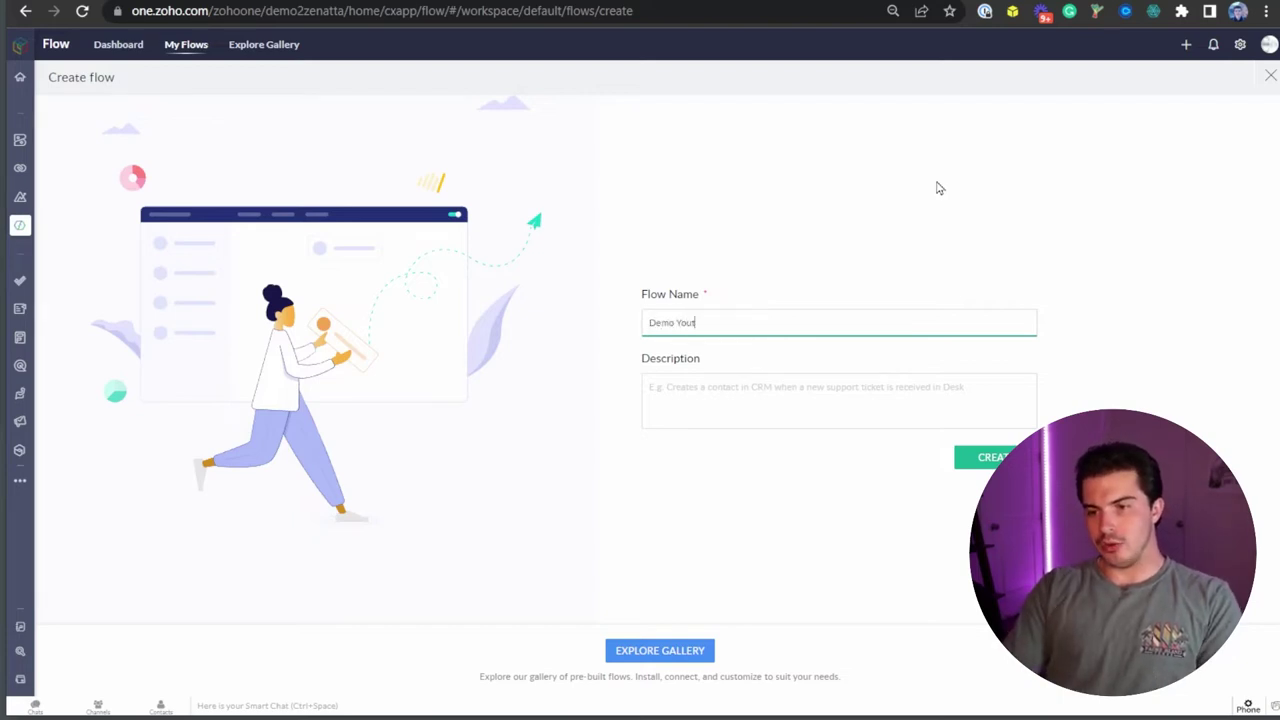
text(ube)
key(Return)
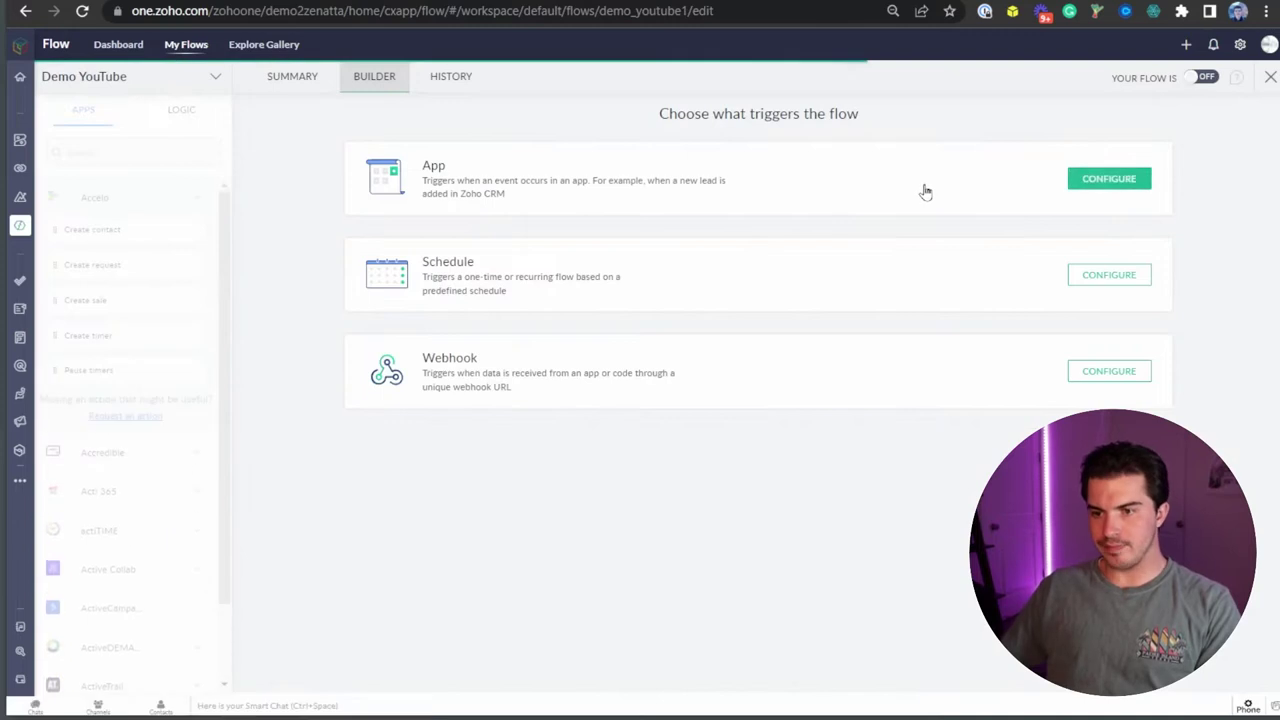
double_click(430, 166)
drag(420, 261, 492, 258)
drag(418, 358, 506, 360)
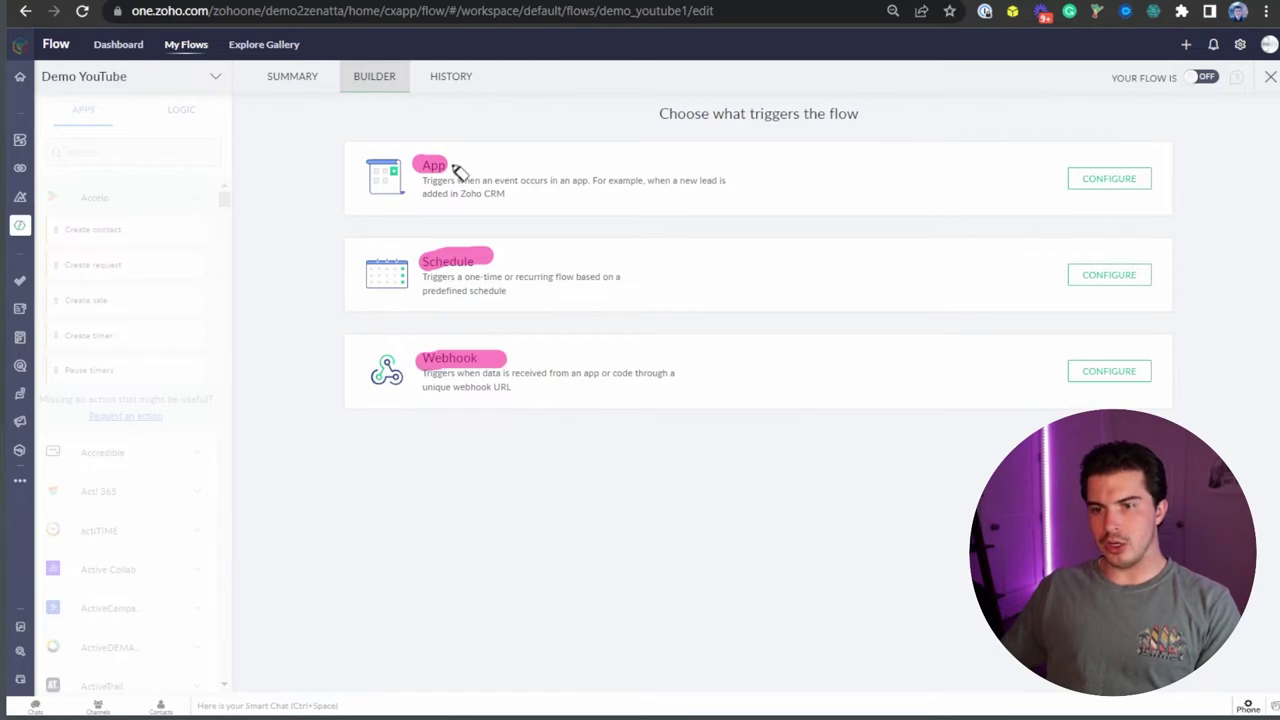
key(Escape)
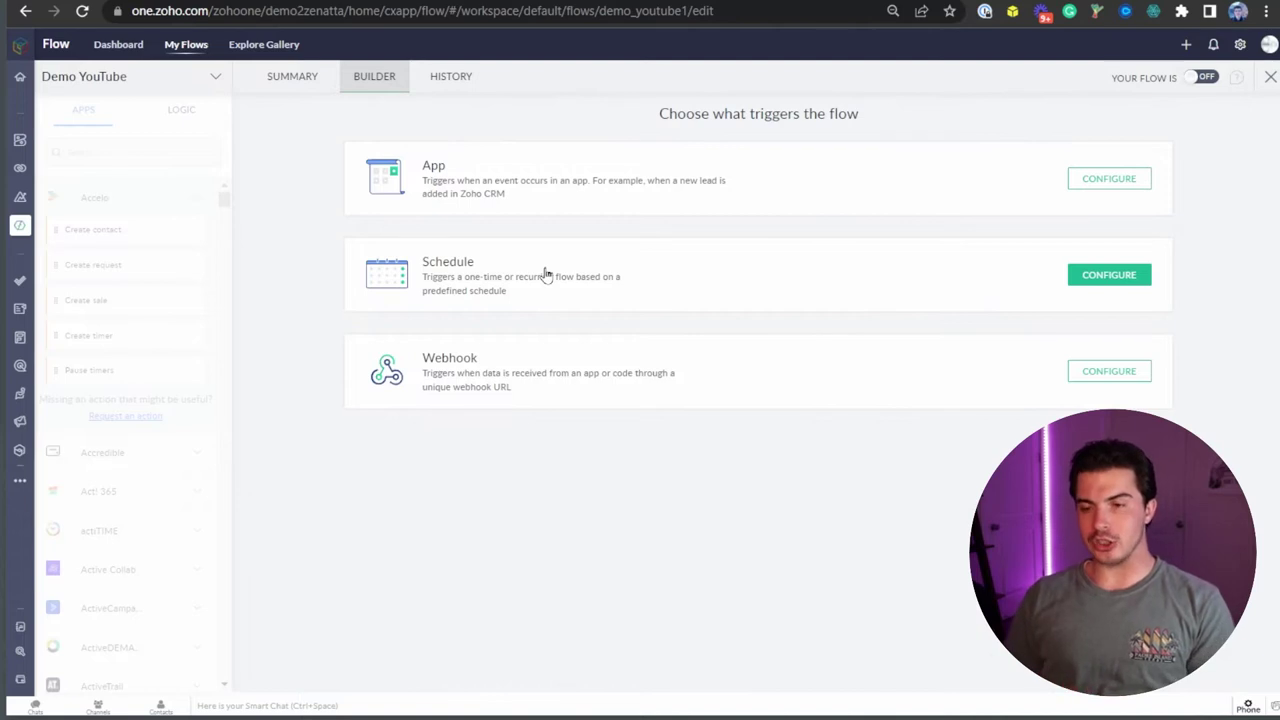
Choose App as the trigger type and scroll through the grid of trigger apps
click(1118, 187)
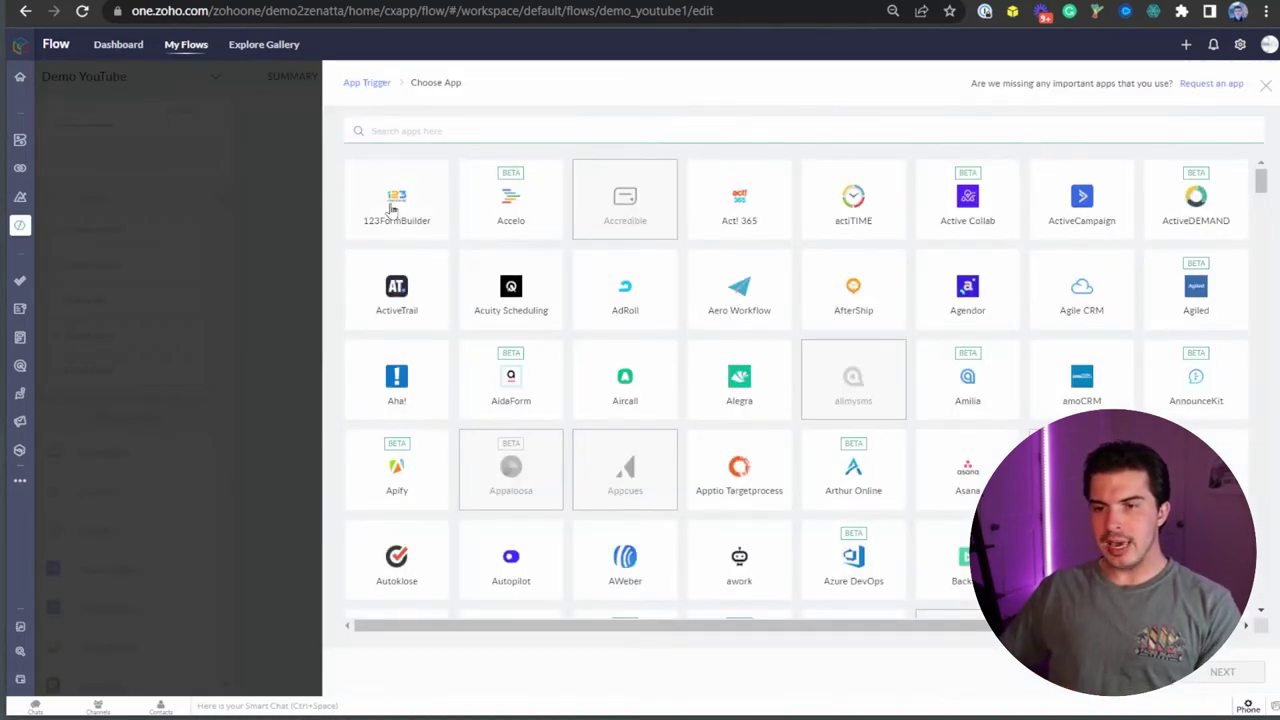
scroll(1080, 203, down, 15)
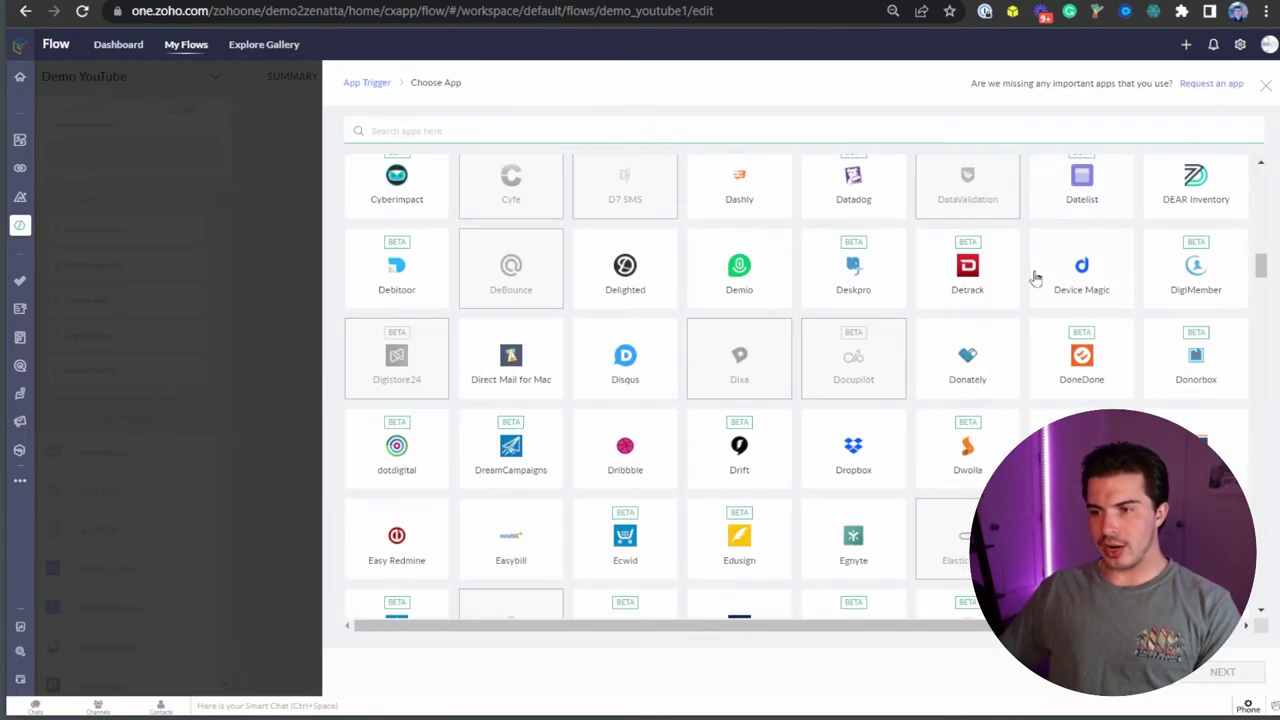
scroll(1036, 284, down, 15)
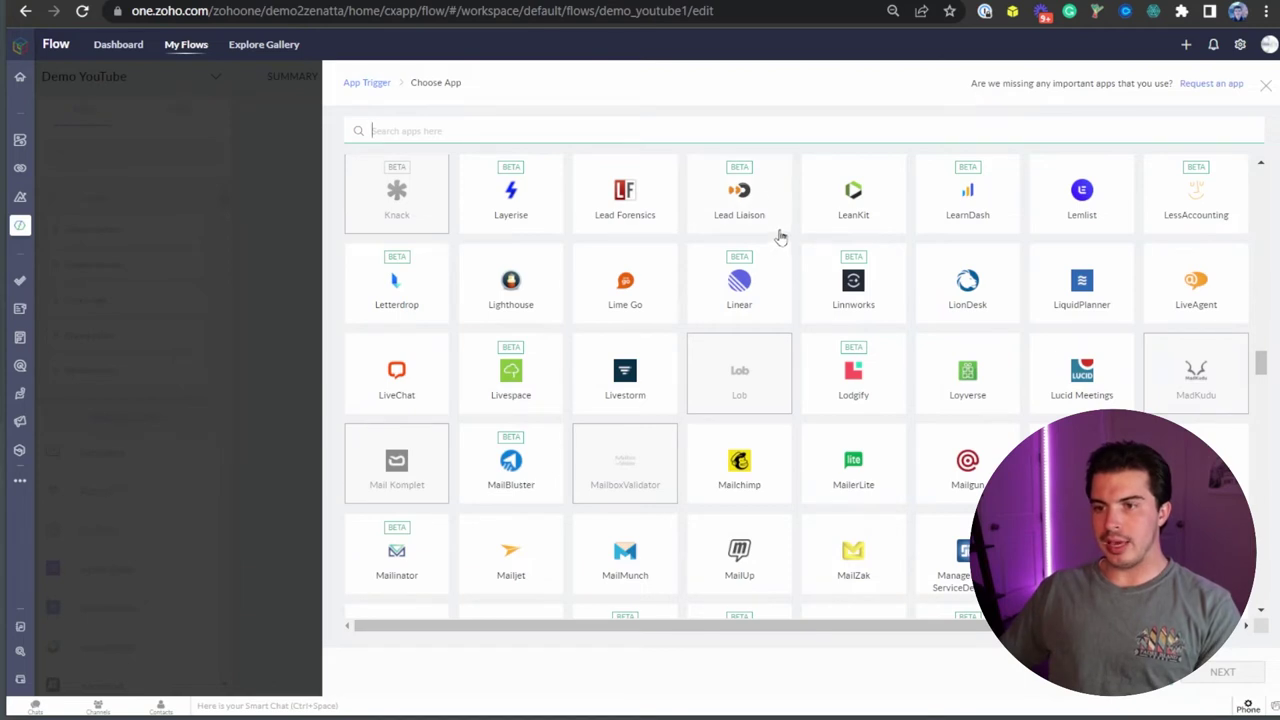
scroll(740, 320, down, 10)
scroll(760, 328, down, 15)
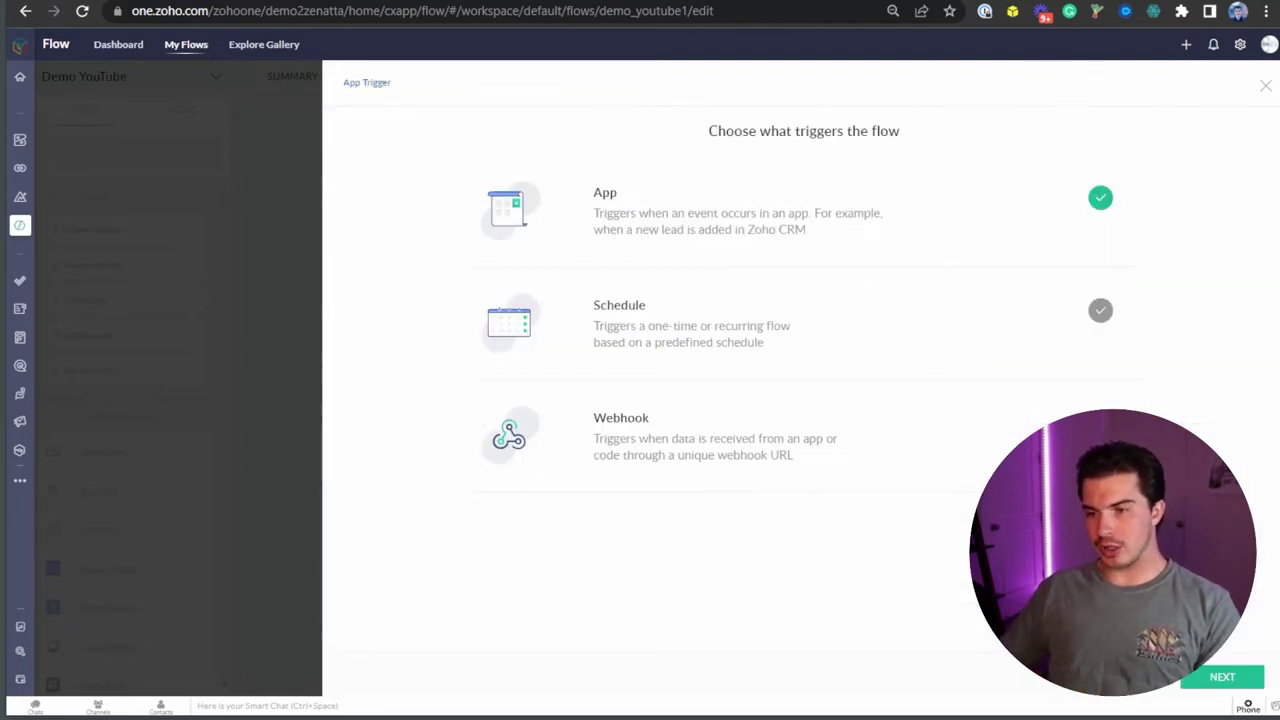
Try the Schedule trigger's frequency options, then switch to a Webhook trigger with JSON payload
click(737, 334)
click(1214, 677)
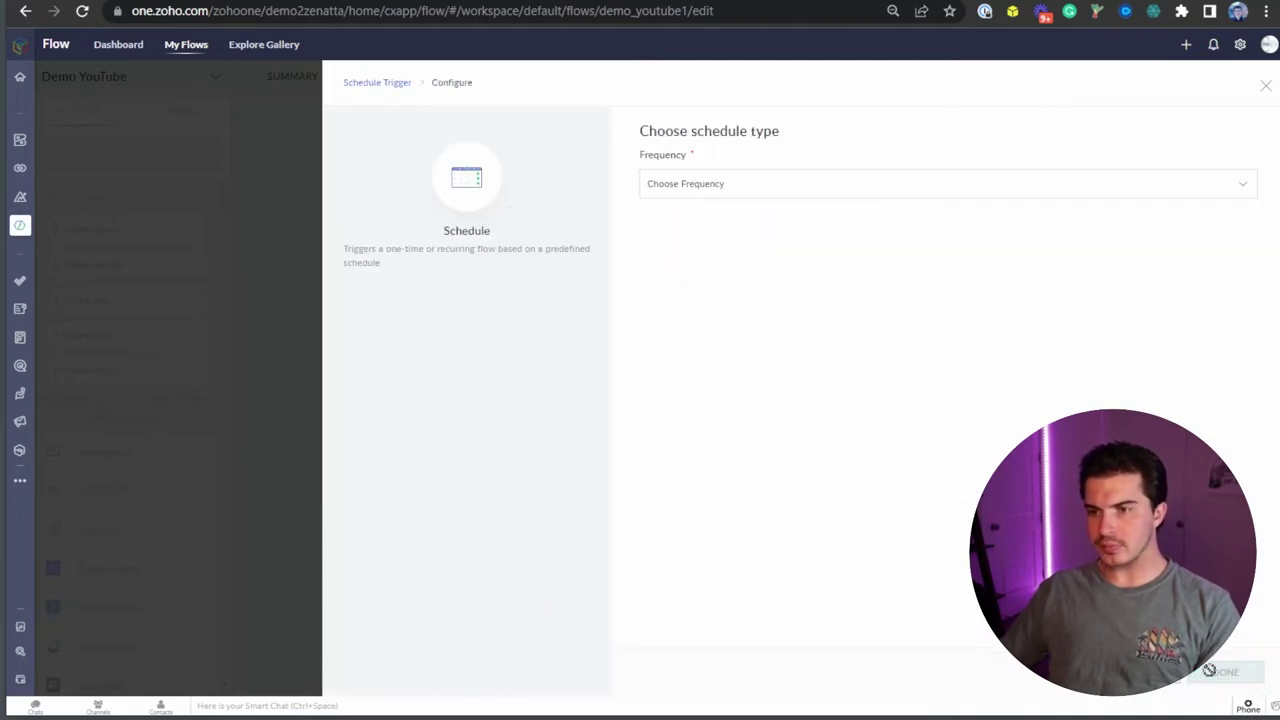
click(752, 190)
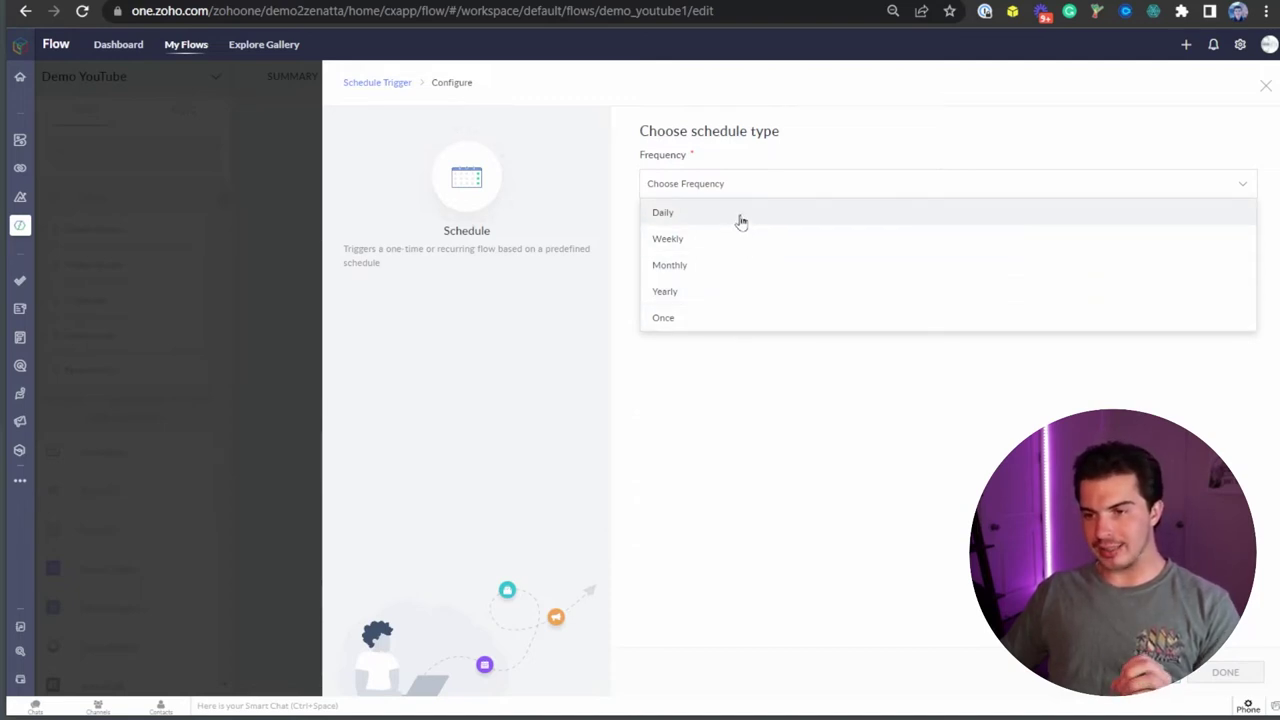
click(746, 367)
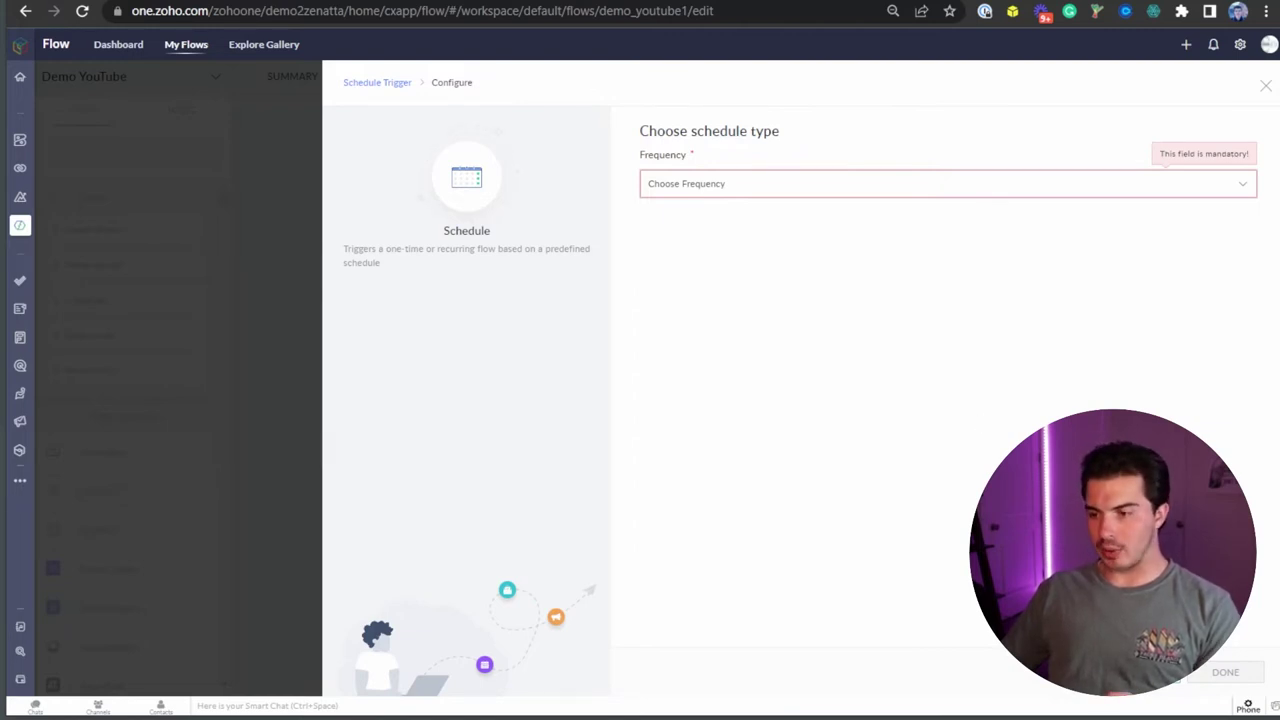
click(377, 82)
click(660, 426)
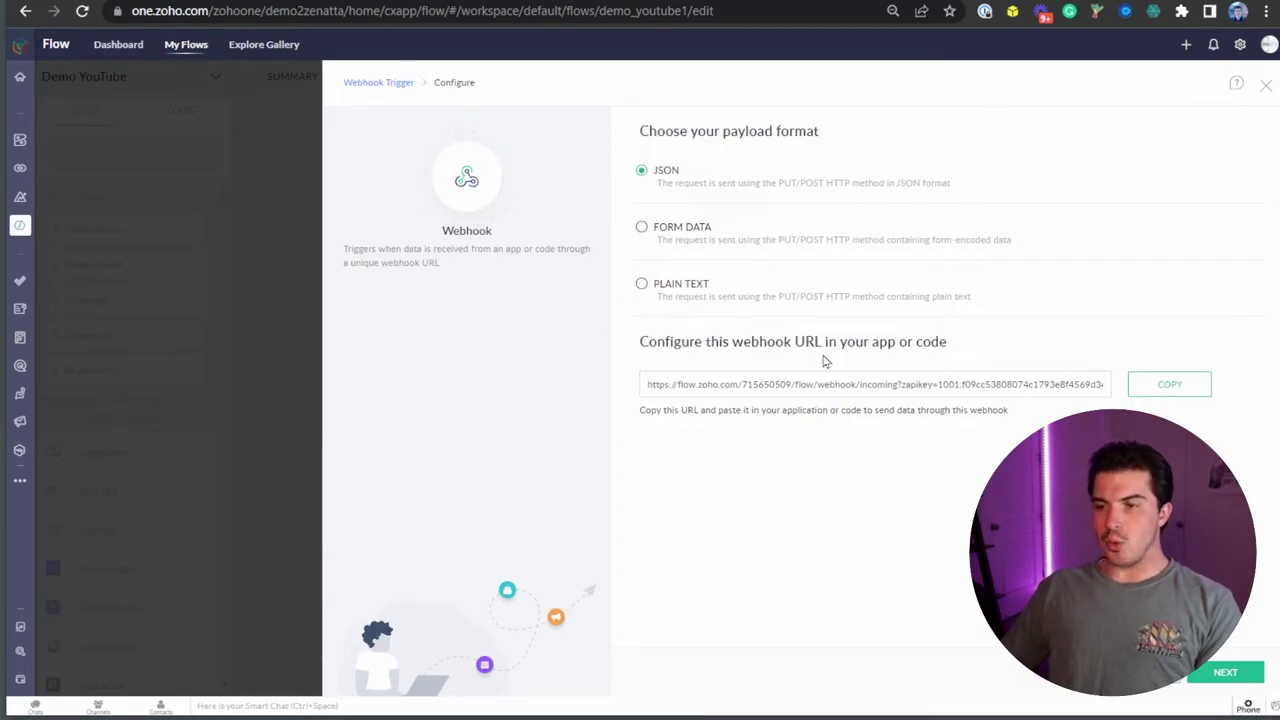
Copy the generated webhook URL
click(1134, 386)
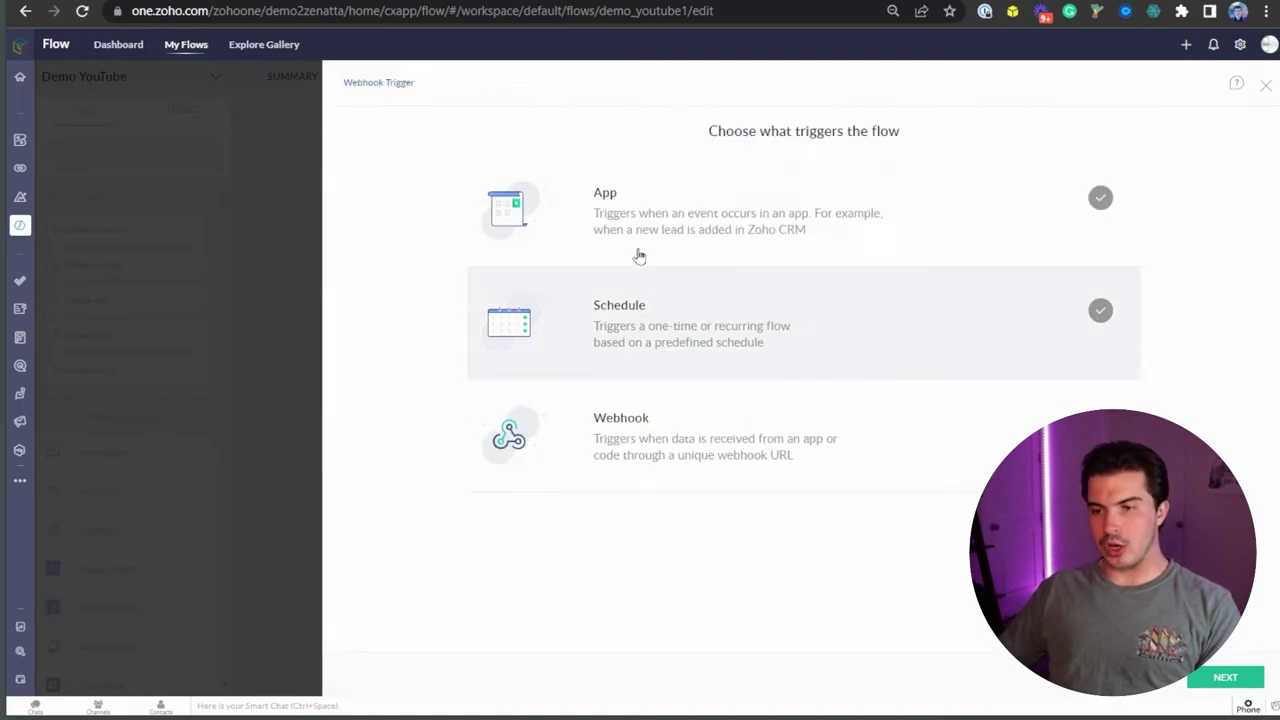
Select App as the trigger type to show the Choose App catalogue
drag(700, 160, 415, 185)
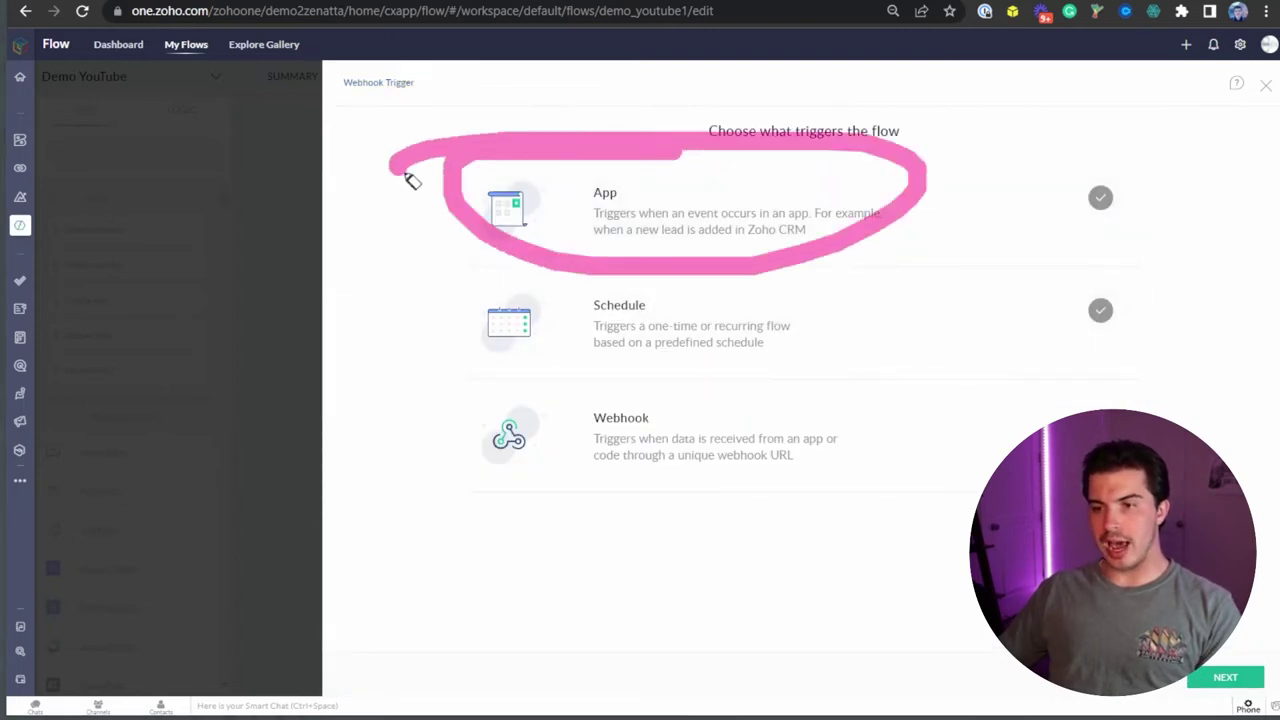
key(Escape)
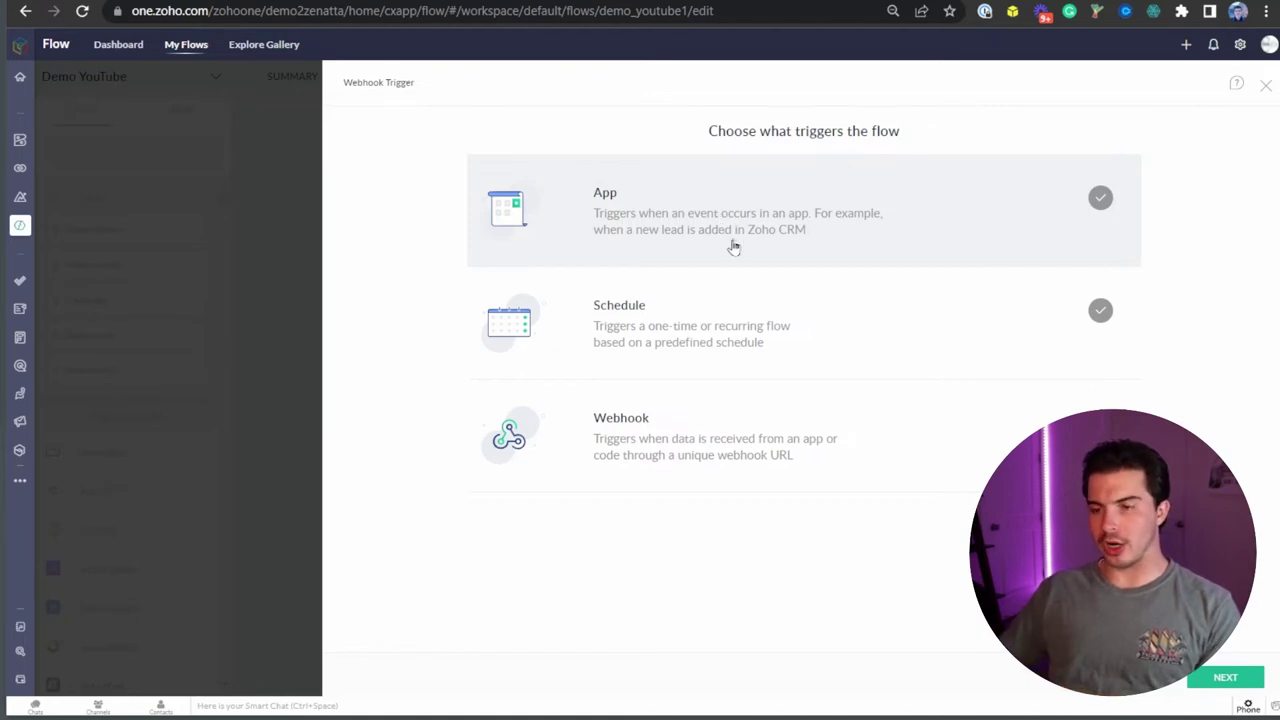
click(720, 208)
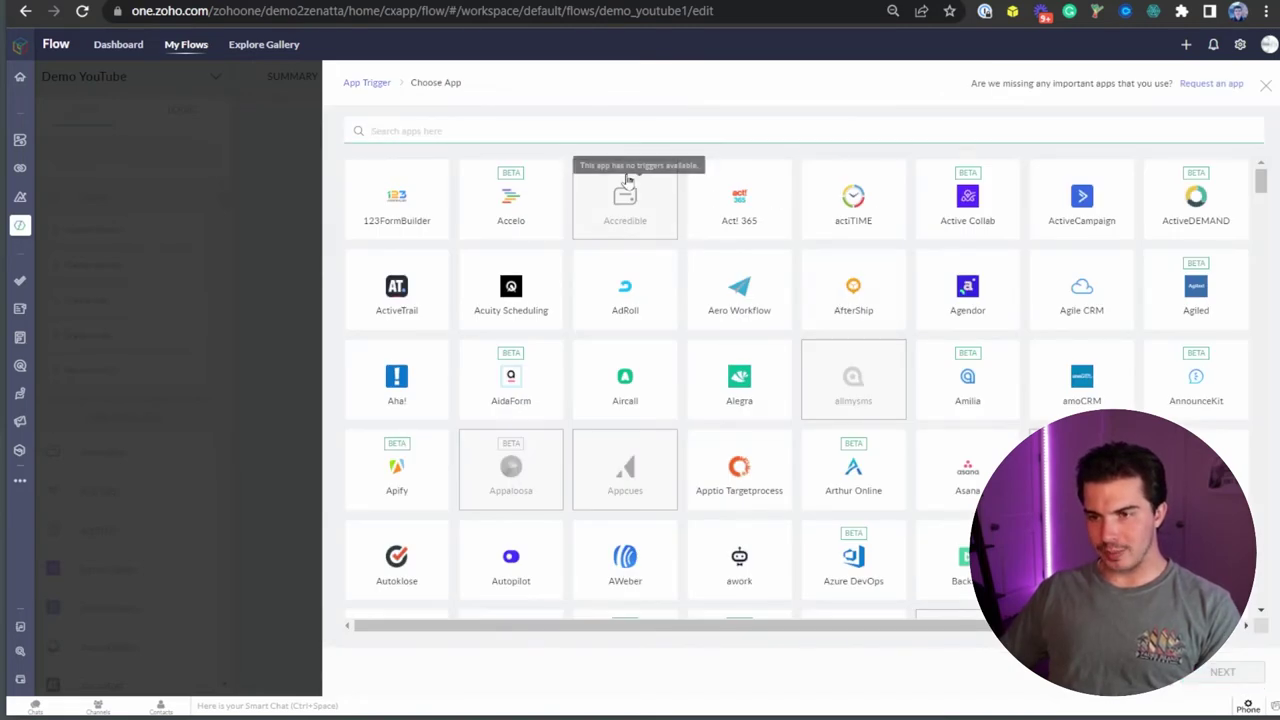
Pick QuickBooks as the trigger app and browse its events like Customer created and Invoice created
text(quick)
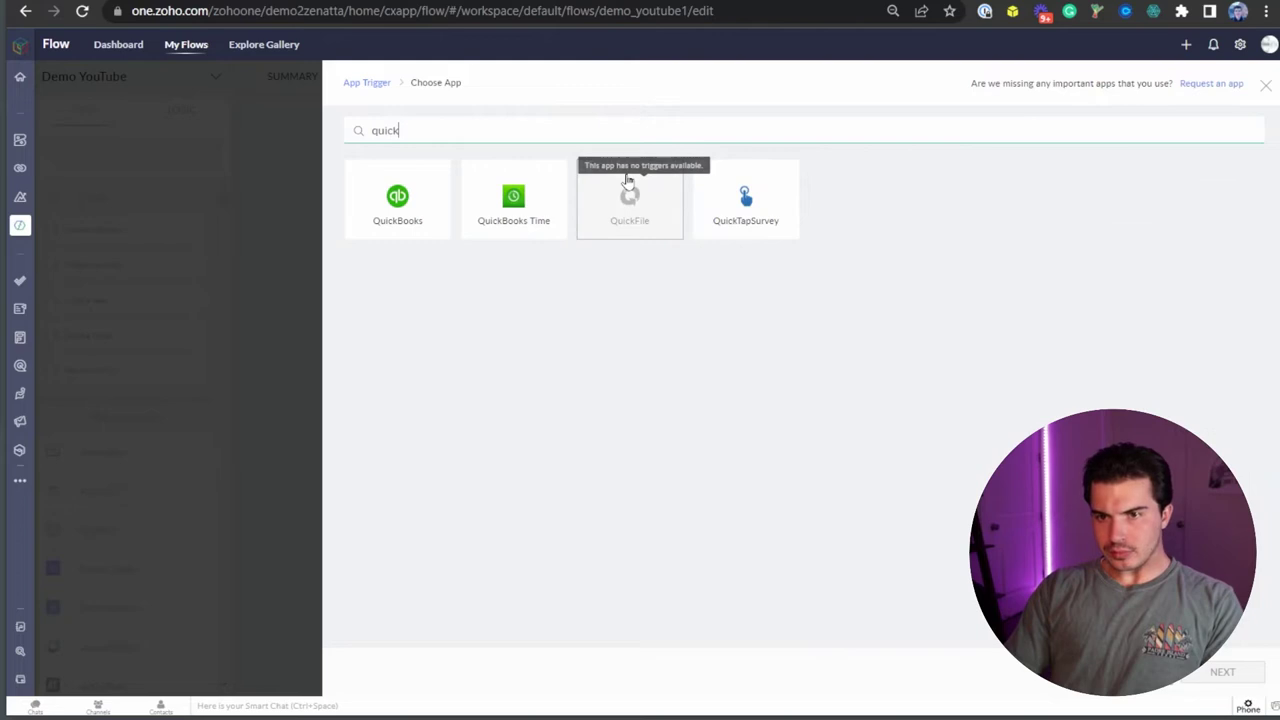
click(405, 208)
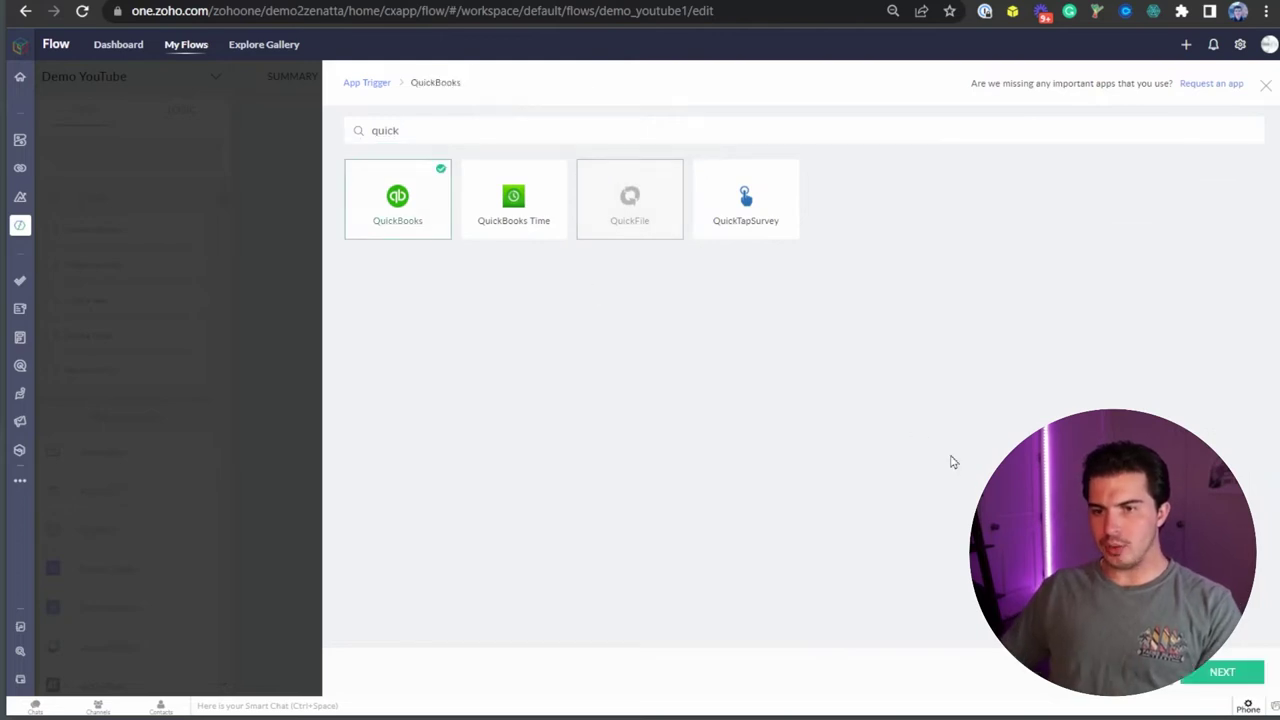
click(1220, 673)
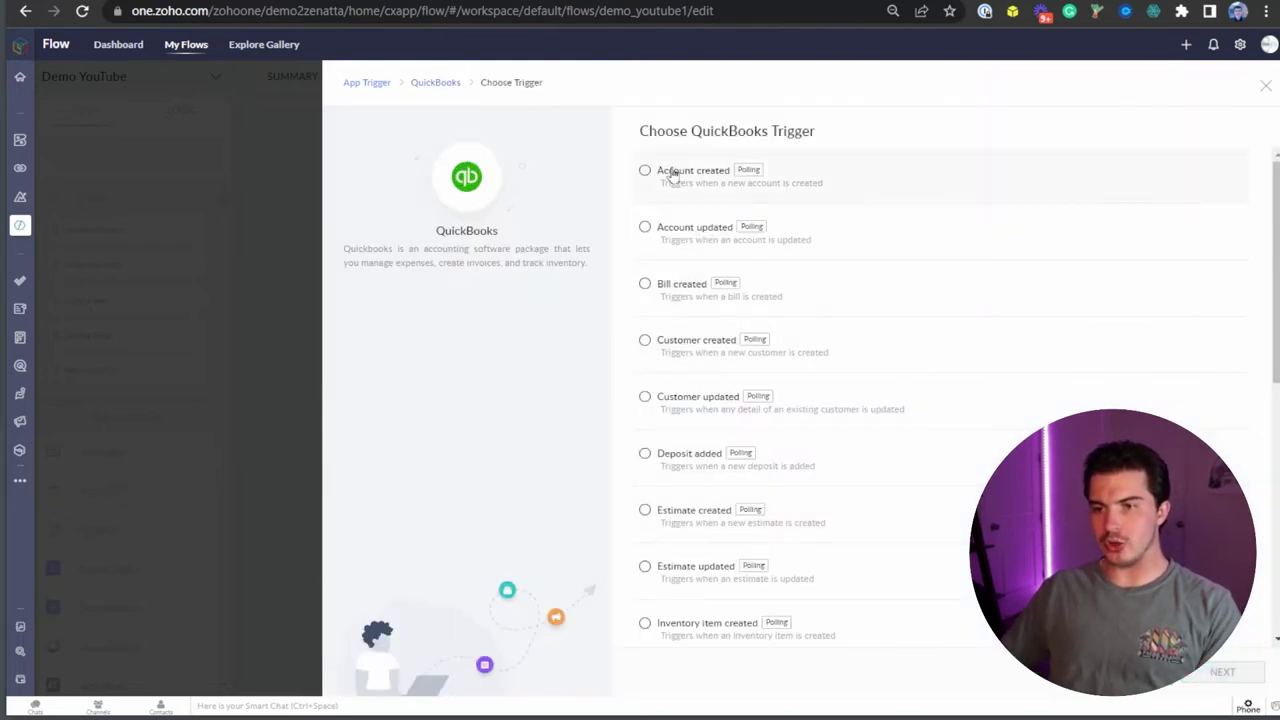
scroll(846, 386, down, 1)
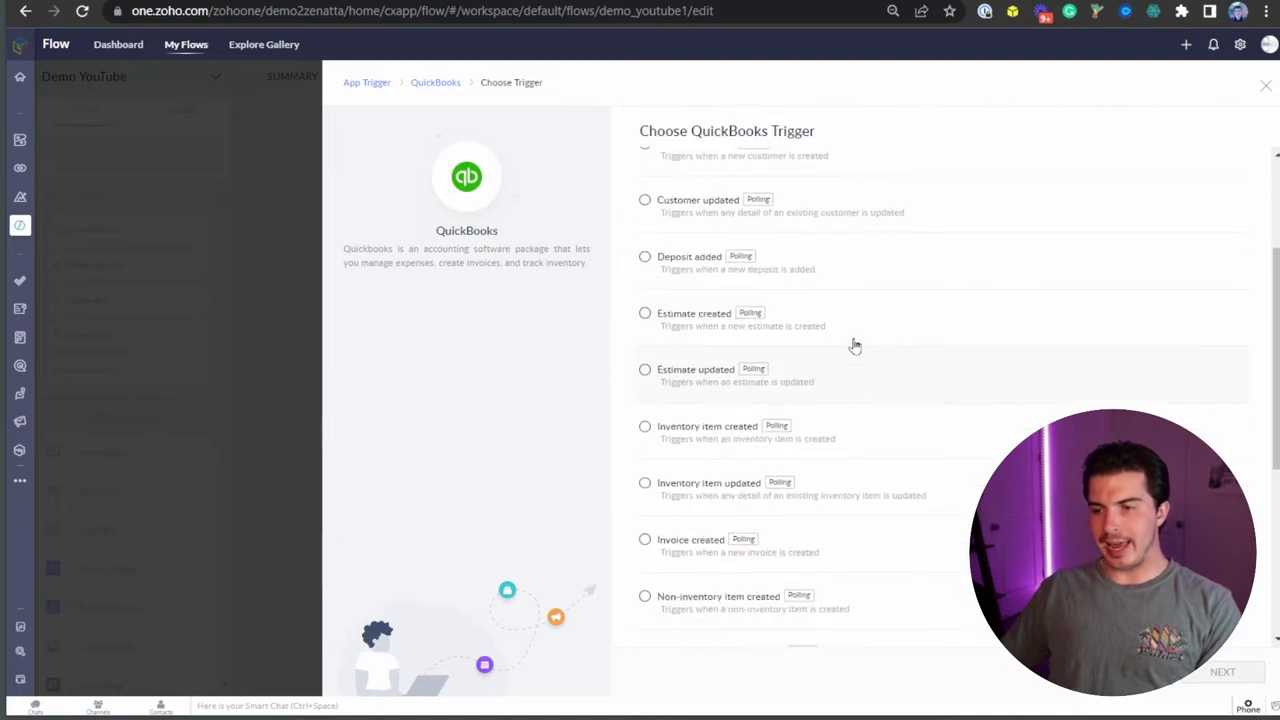
scroll(845, 425, up, 1)
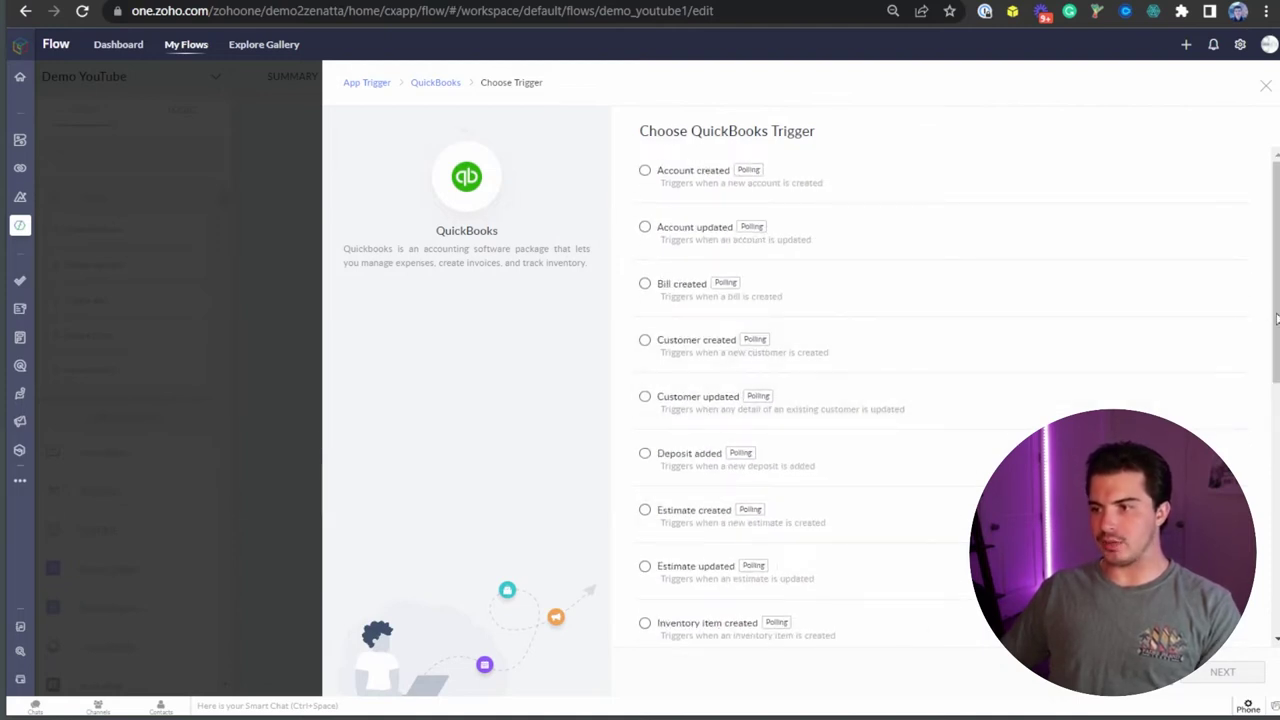
scroll(1262, 320, down, 1)
scroll(1262, 320, down, 2)
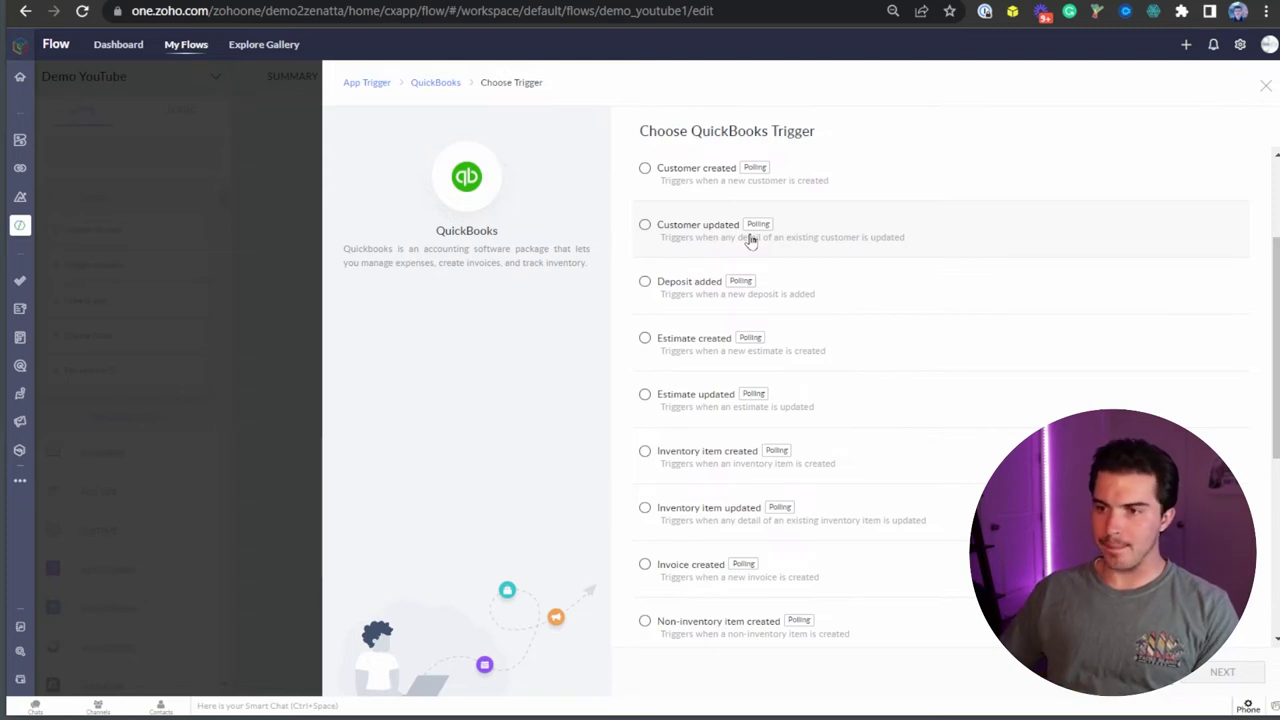
click(697, 180)
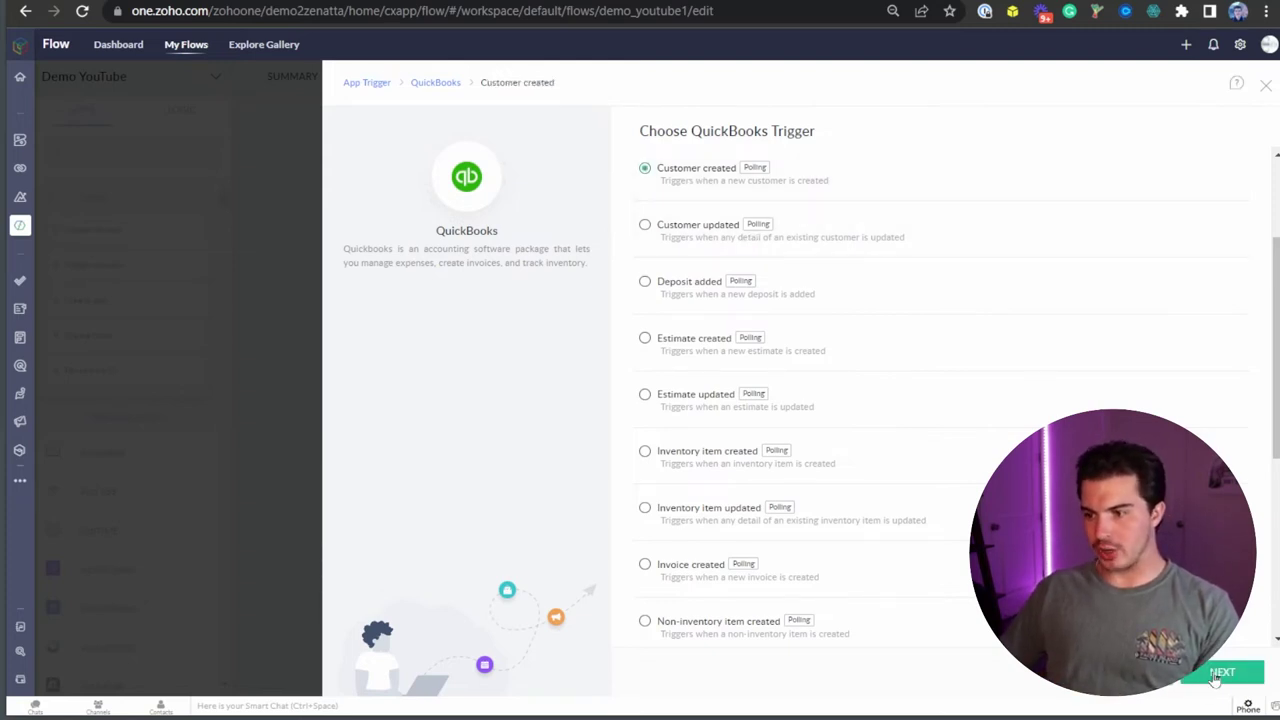
click(1218, 674)
click(713, 338)
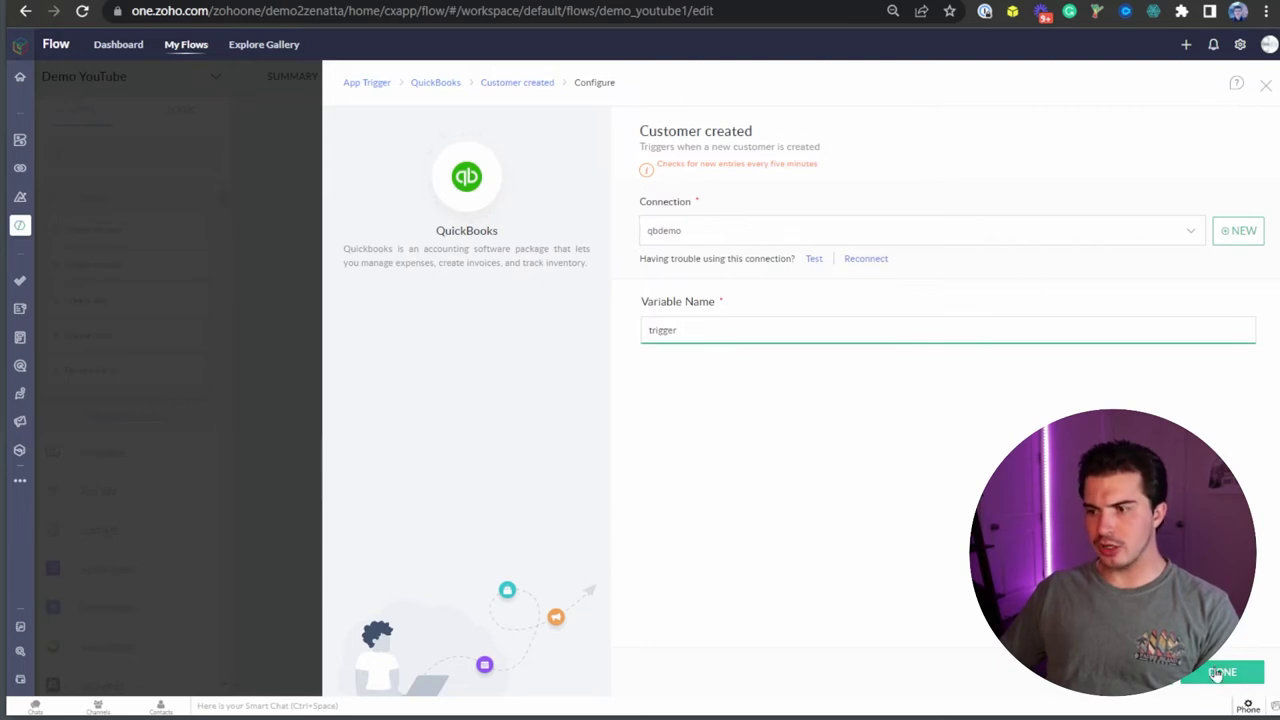
click(1220, 672)
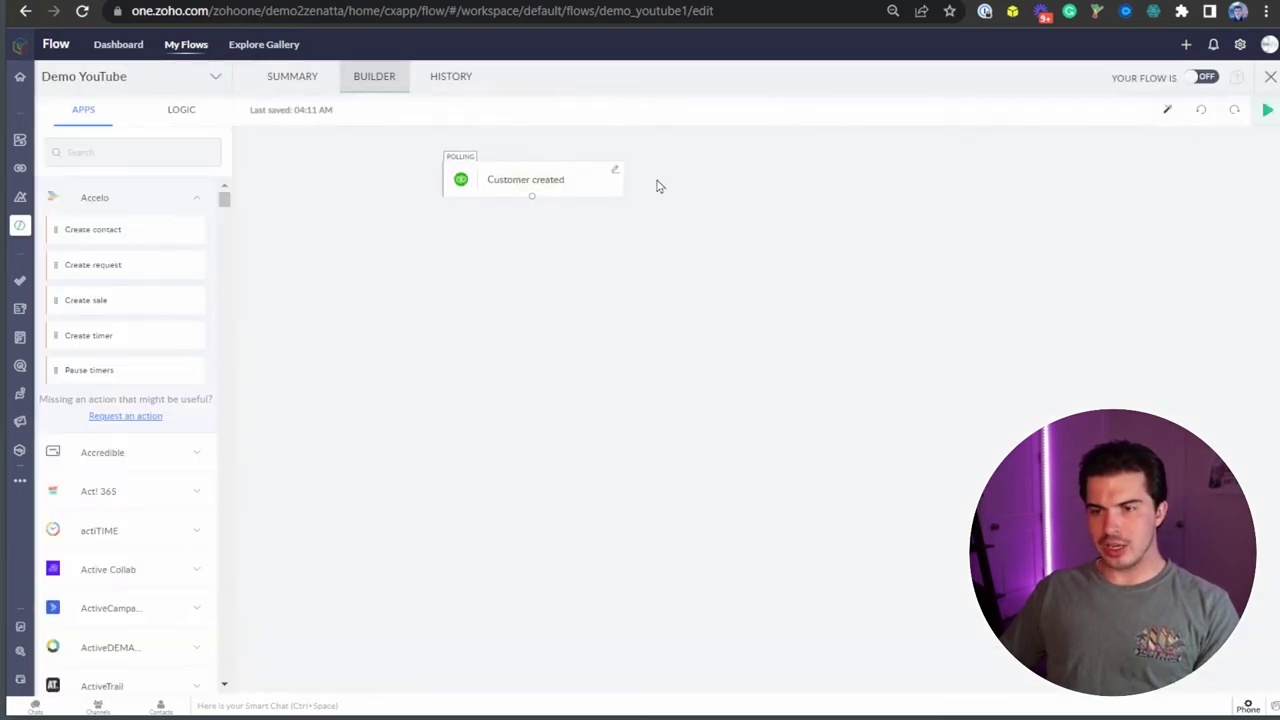
click(614, 172)
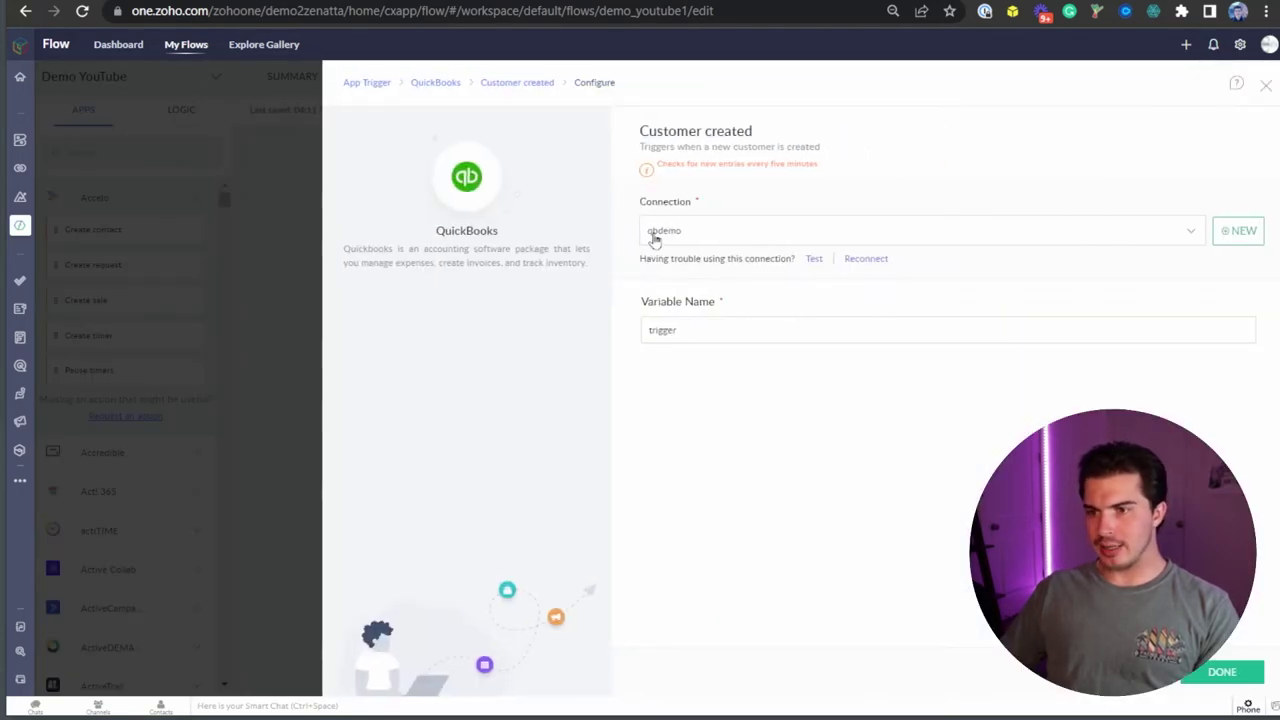
click(750, 332)
click(790, 384)
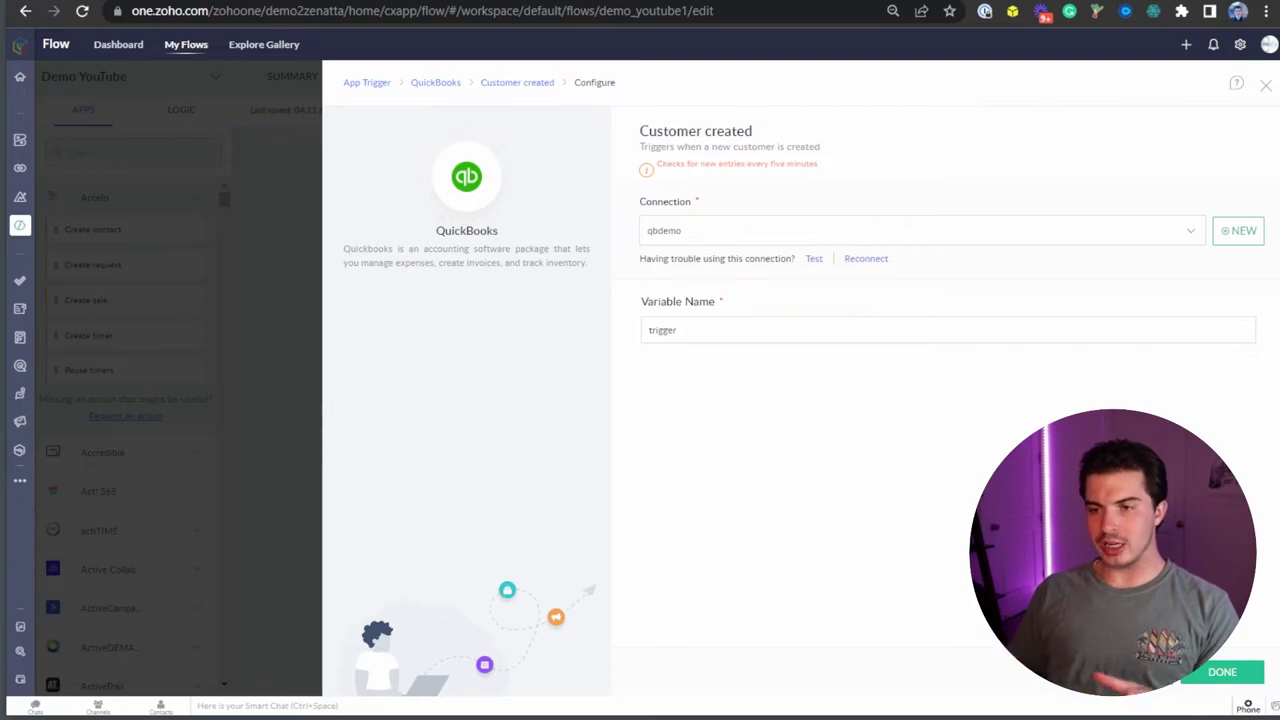
Close the Customer created trigger settings and list Zoho CRM's actions, such as Add note
click(1266, 86)
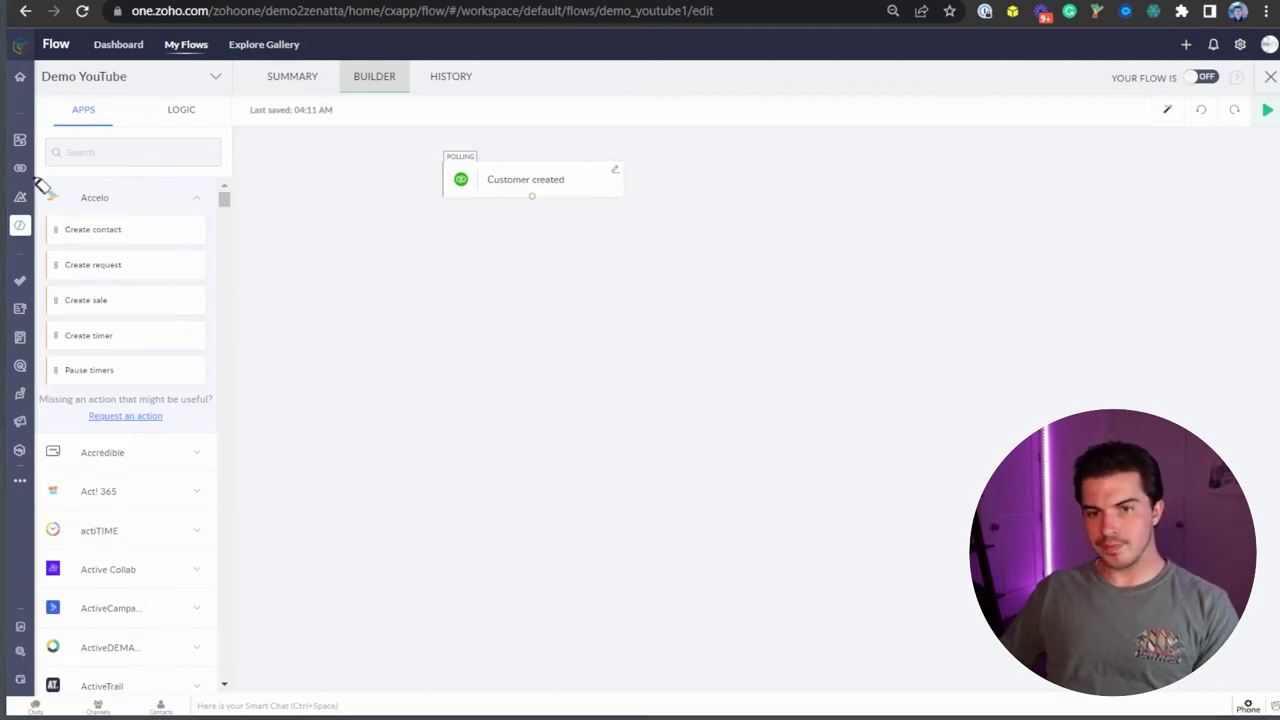
mouse_move(34, 175)
mouse_down()
mouse_move(226, 191)
mouse_move(217, 360)
mouse_move(234, 666)
mouse_move(168, 696)
mouse_move(42, 690)
mouse_move(48, 176)
mouse_up()
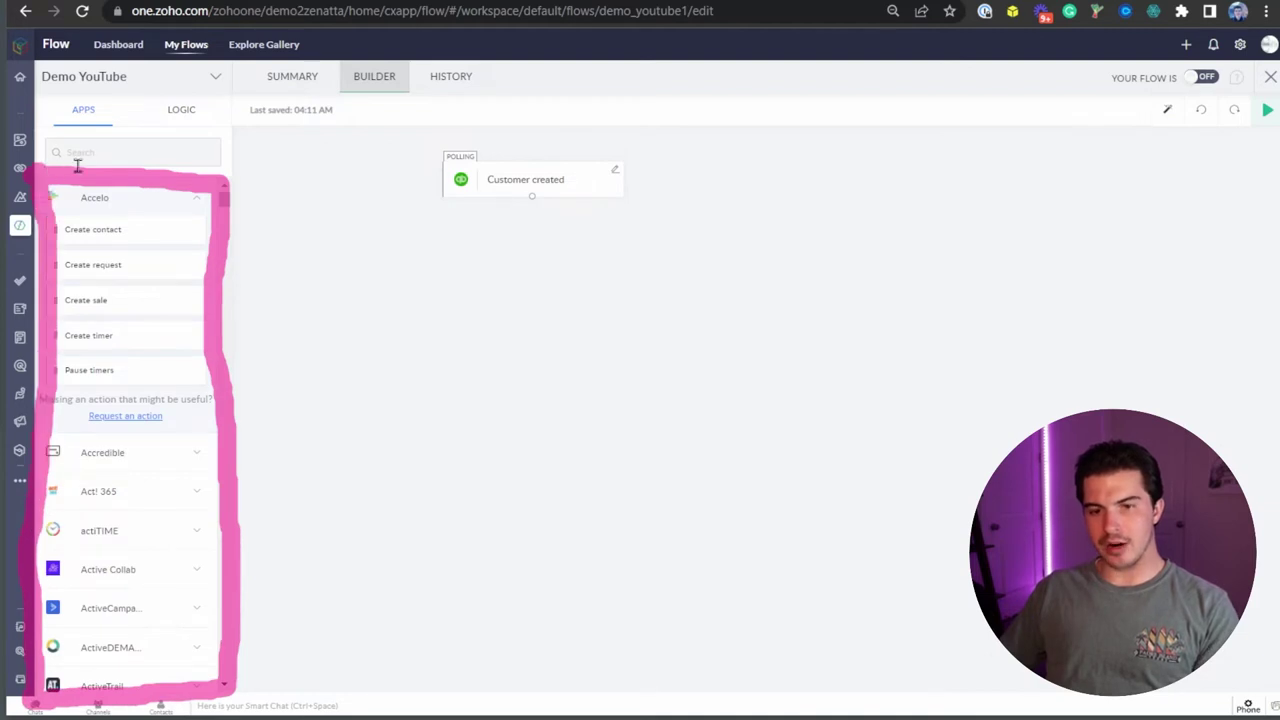
scroll(150, 370, down, 5)
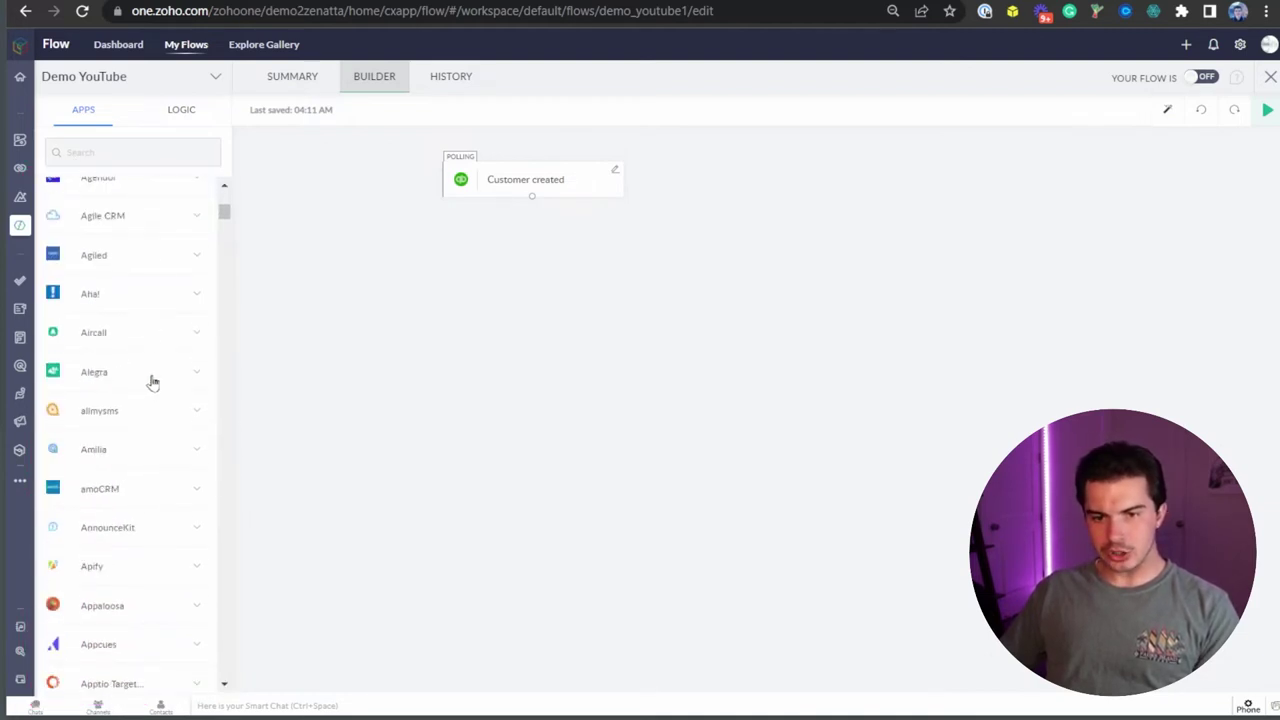
click(113, 150)
text(zoh)
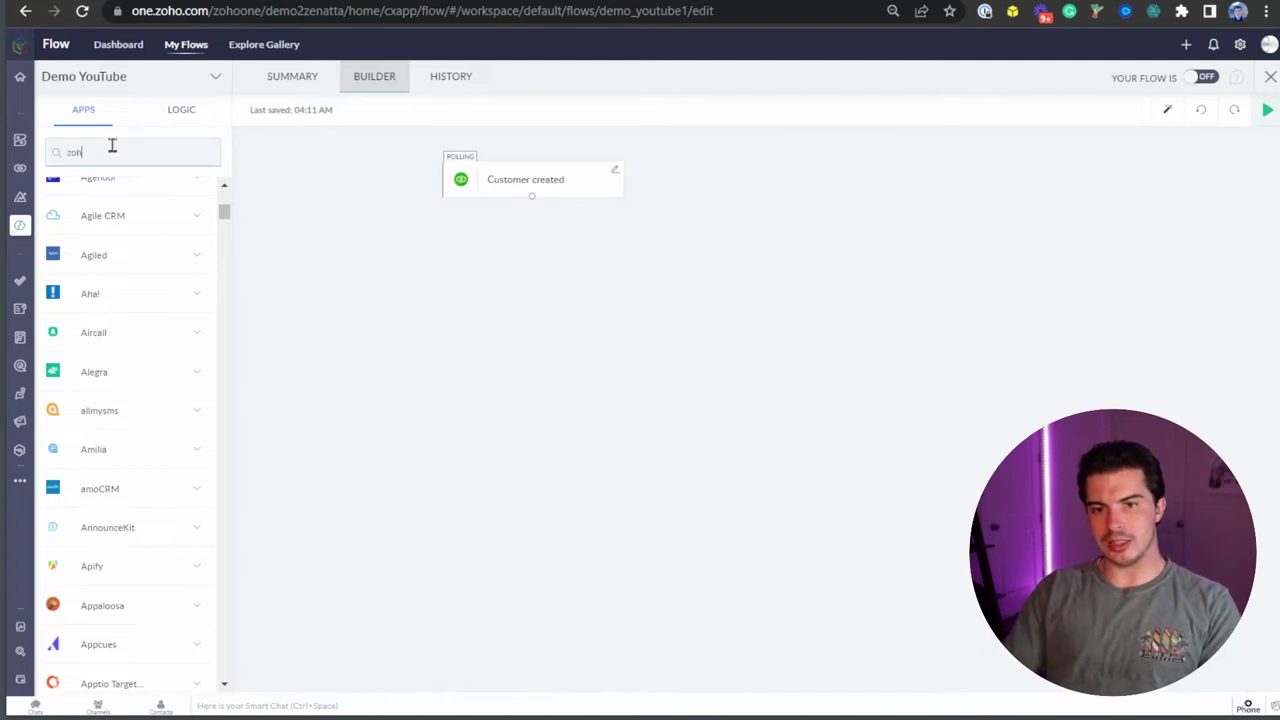
text(o crm)
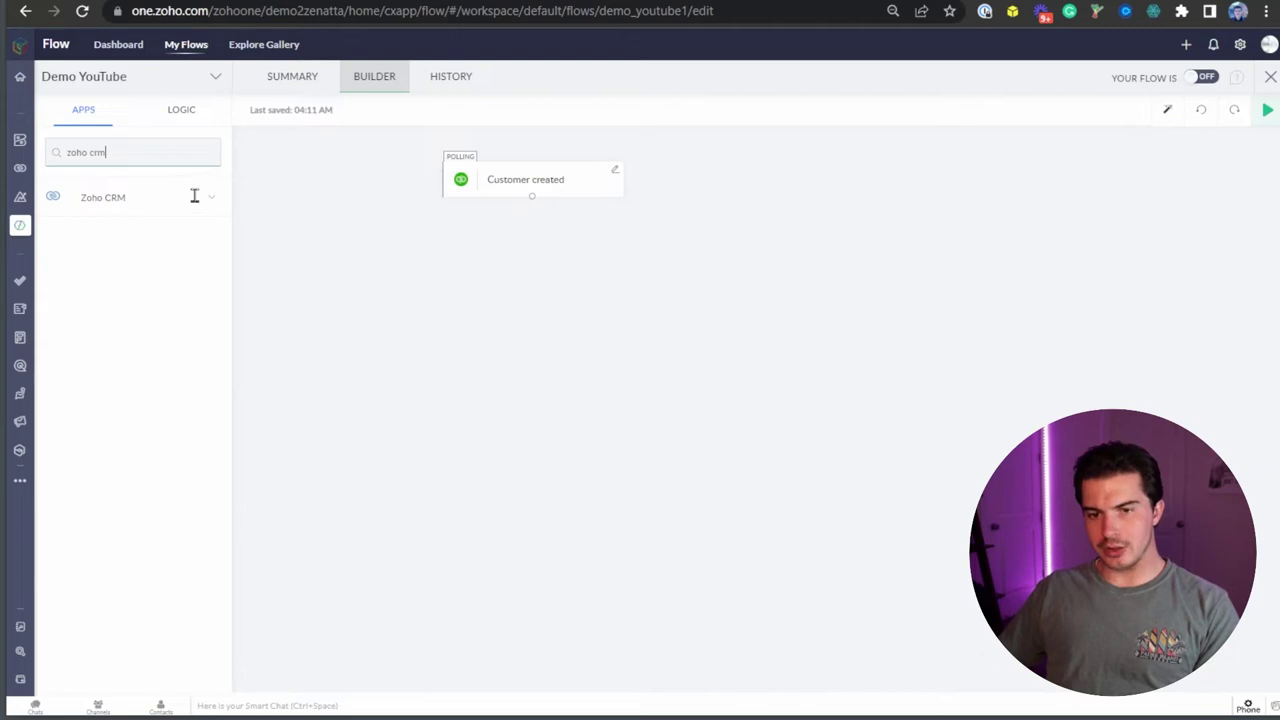
click(205, 197)
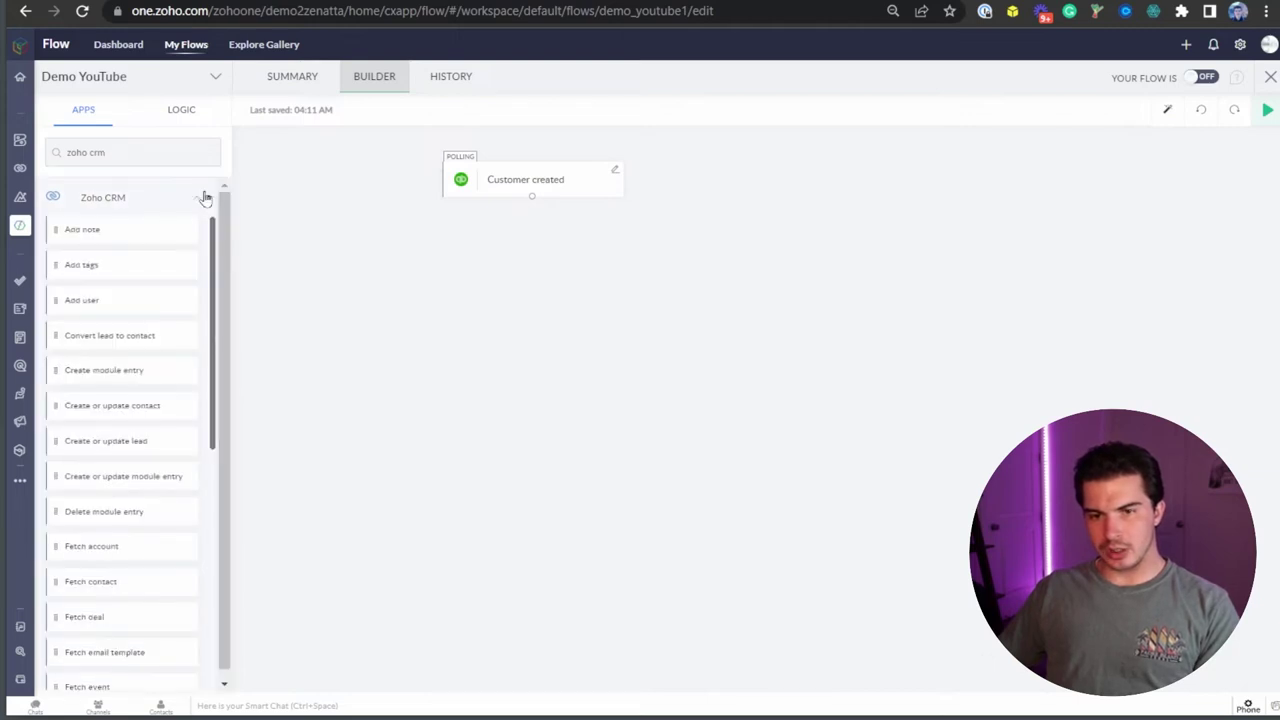
Search the page for 'created' while scrolling the Zoho CRM action list
key(ctrl+f)
text(c)
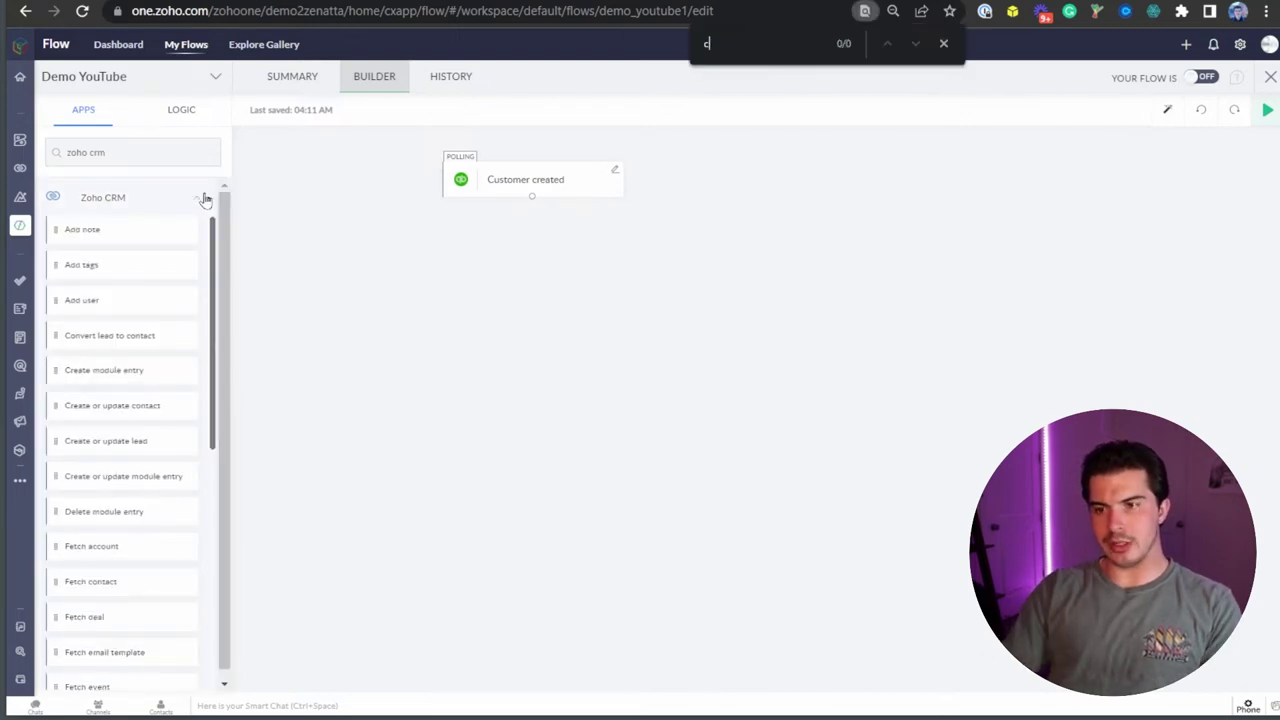
text(reated)
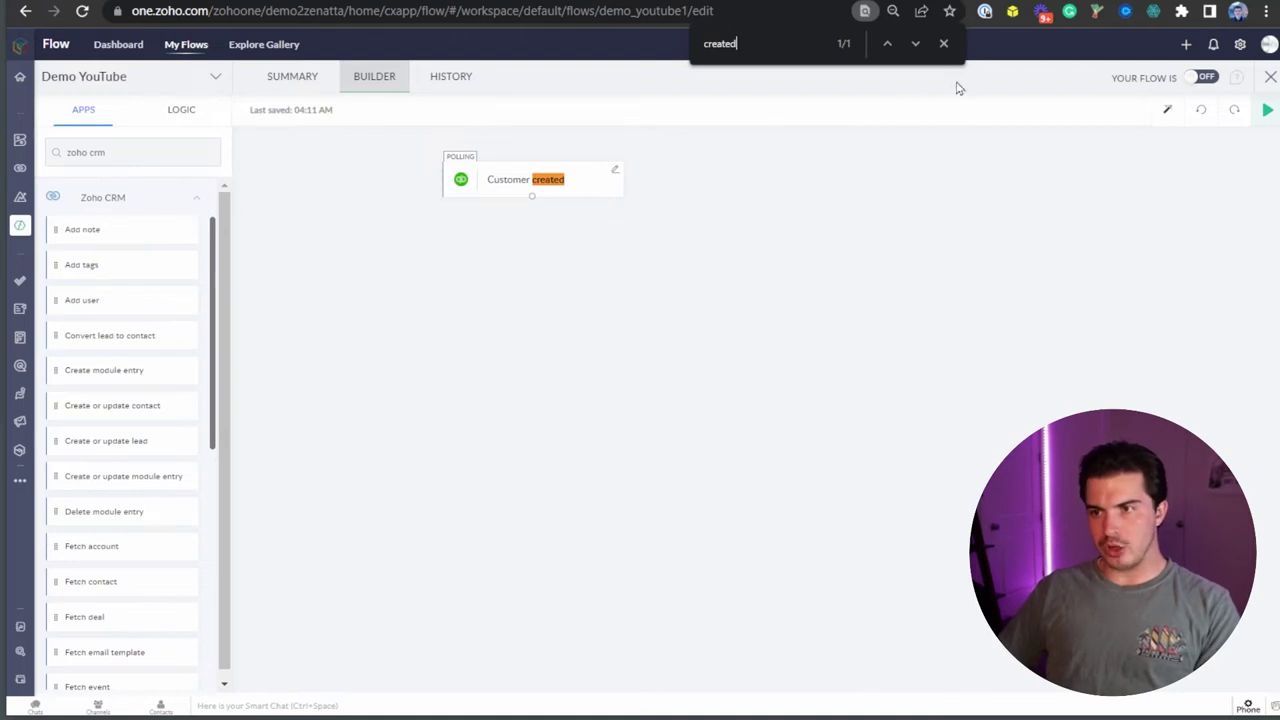
click(945, 44)
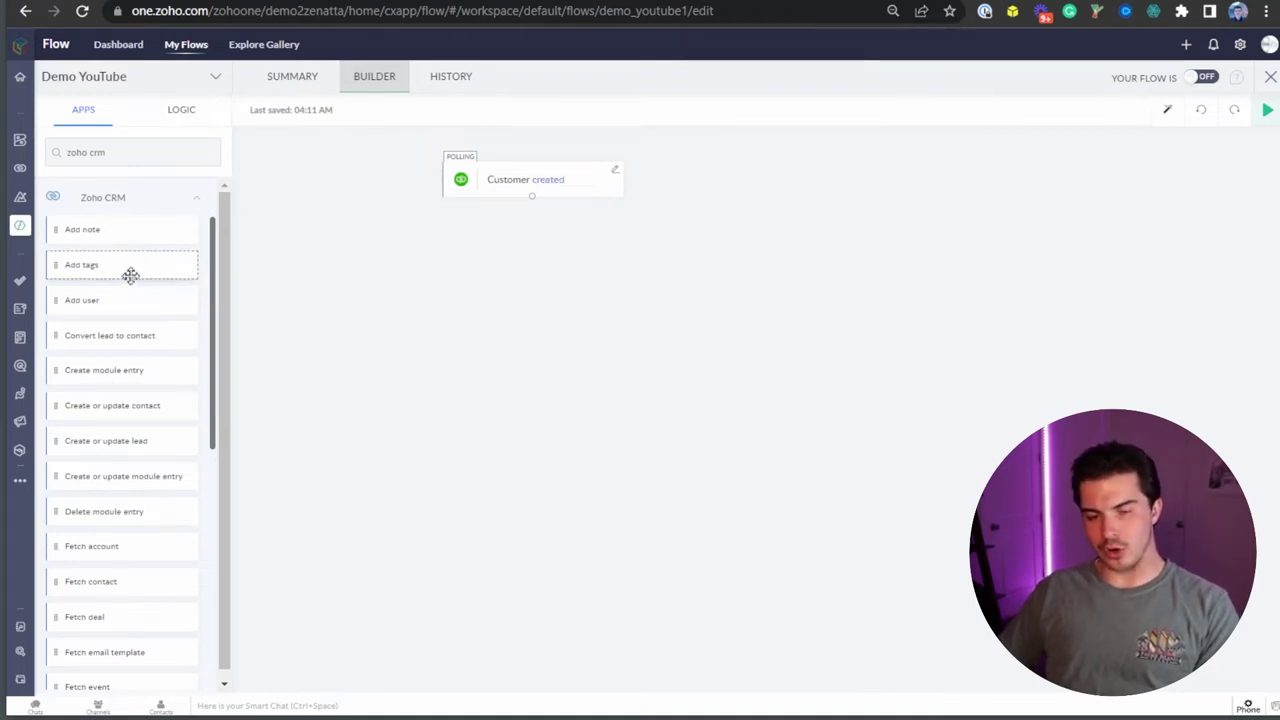
scroll(130, 275, down, 6)
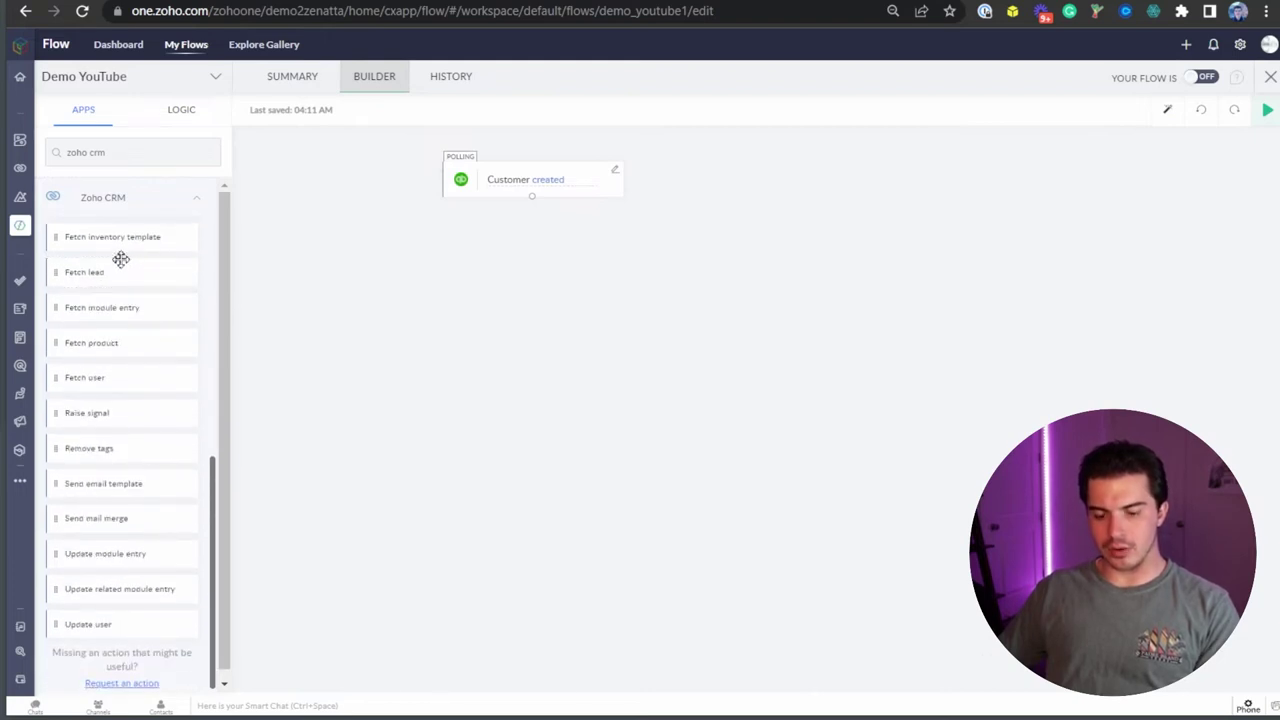
key(ctrl+f)
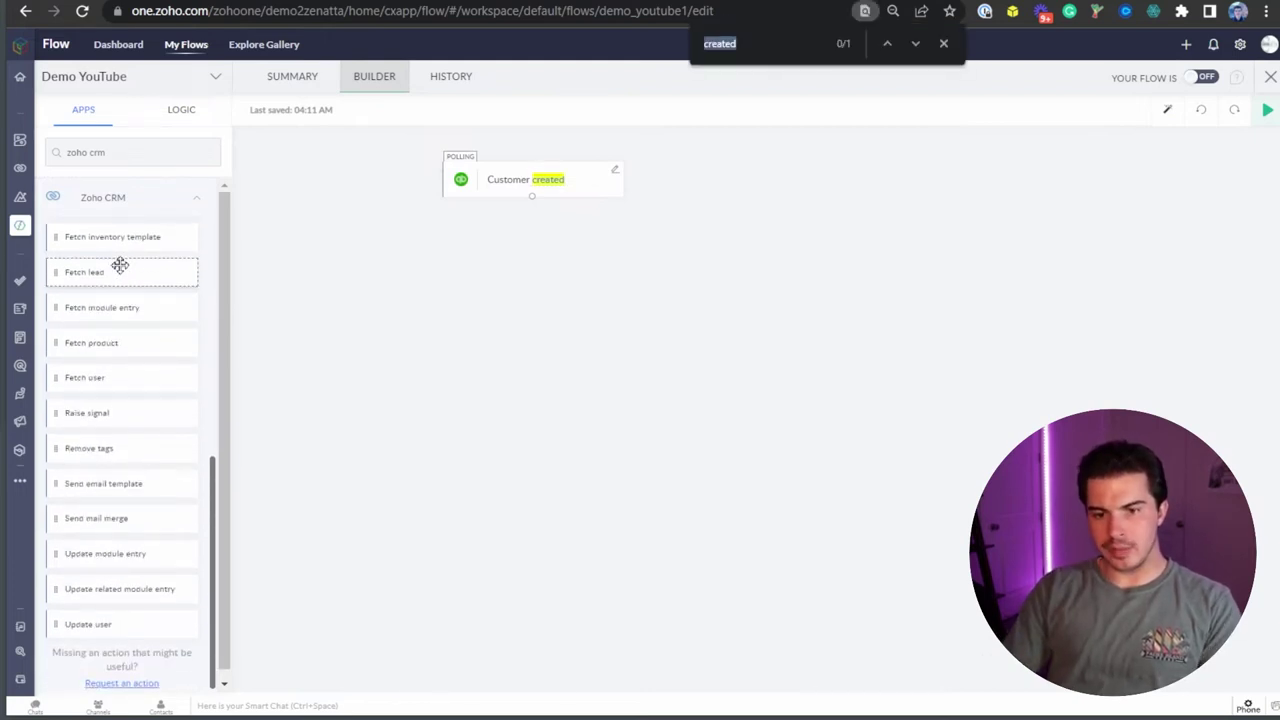
text(created)
scroll(115, 272, up, 6)
scroll(143, 300, down, 6)
scroll(146, 305, up, 6)
Refine the page search to 'create', then 'create module', to find Create module entry
key(ctrl+f)
text(create)
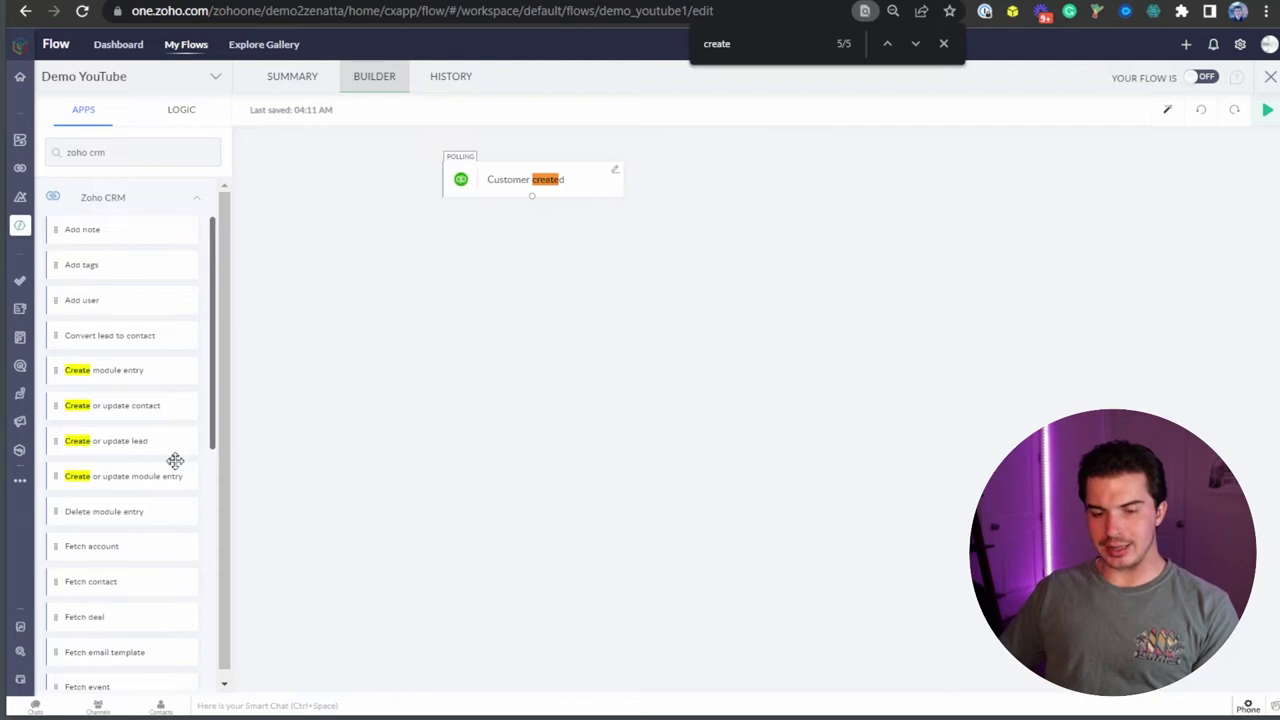
scroll(125, 372, down, 5)
scroll(135, 374, up, 5)
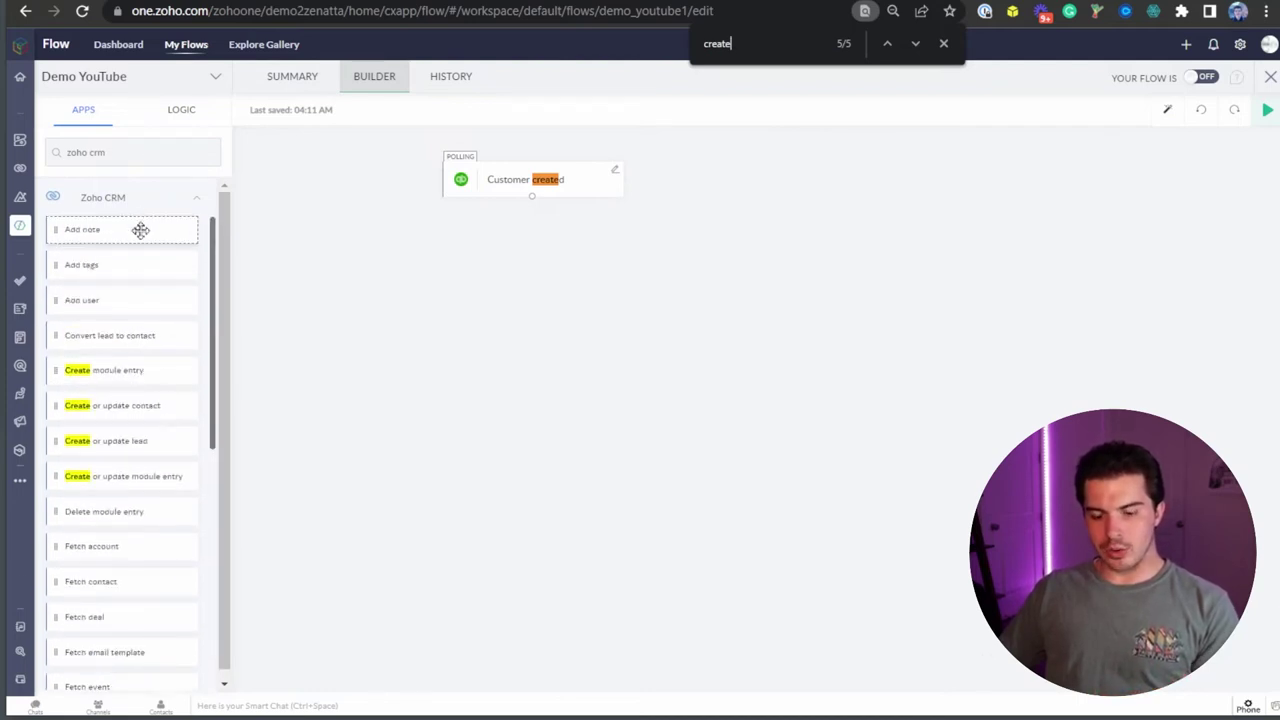
key(ctrl+f)
text(create module)
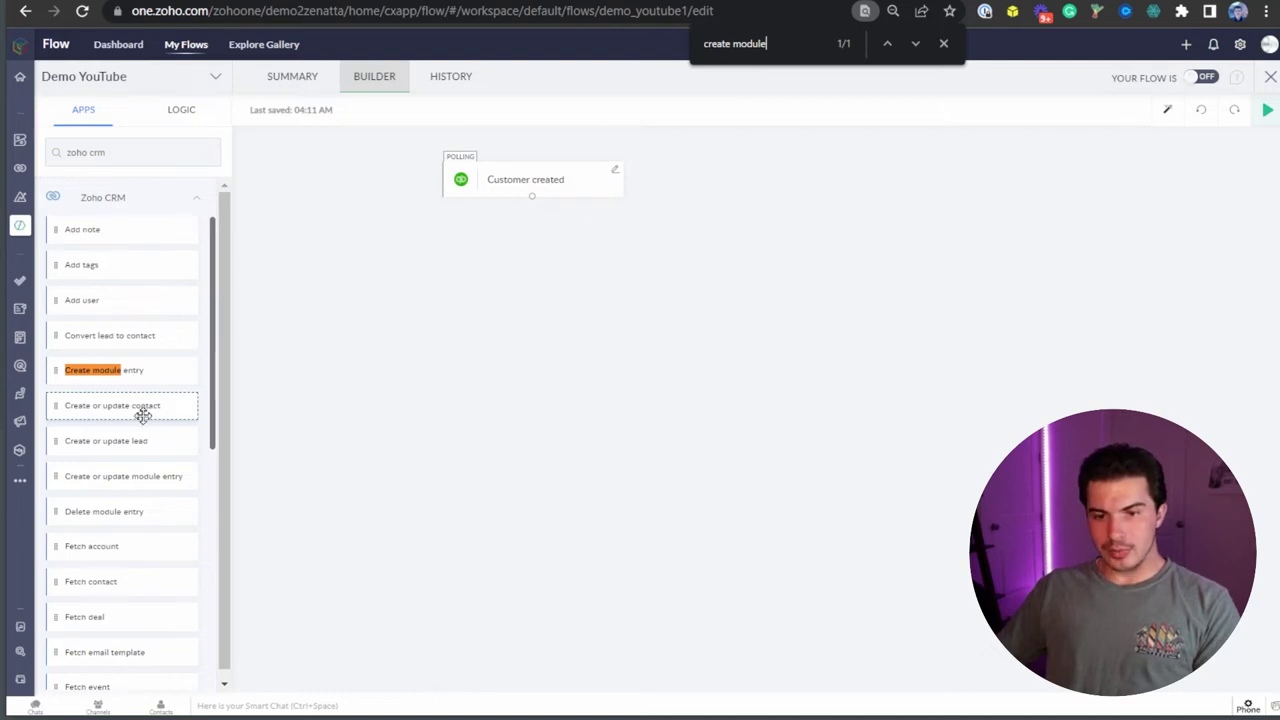
Add Create or update contact after the Customer created trigger and list the trigger's variables
drag(143, 415, 537, 256)
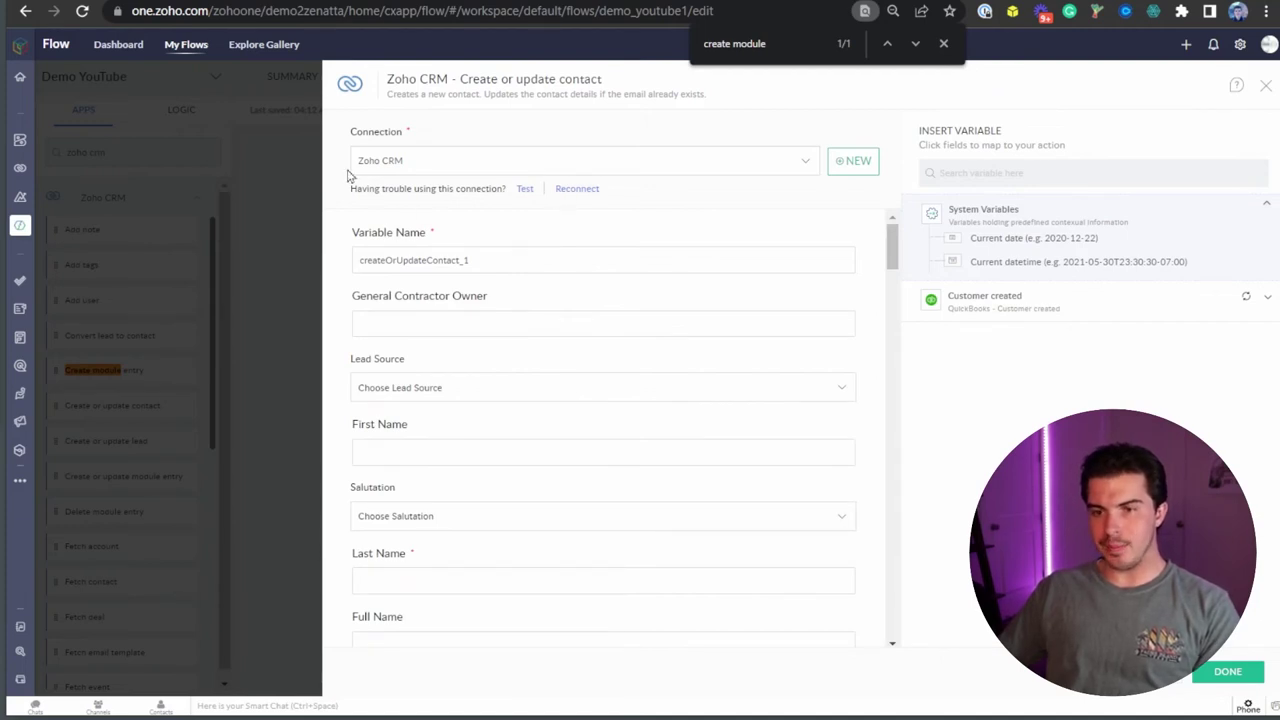
click(388, 318)
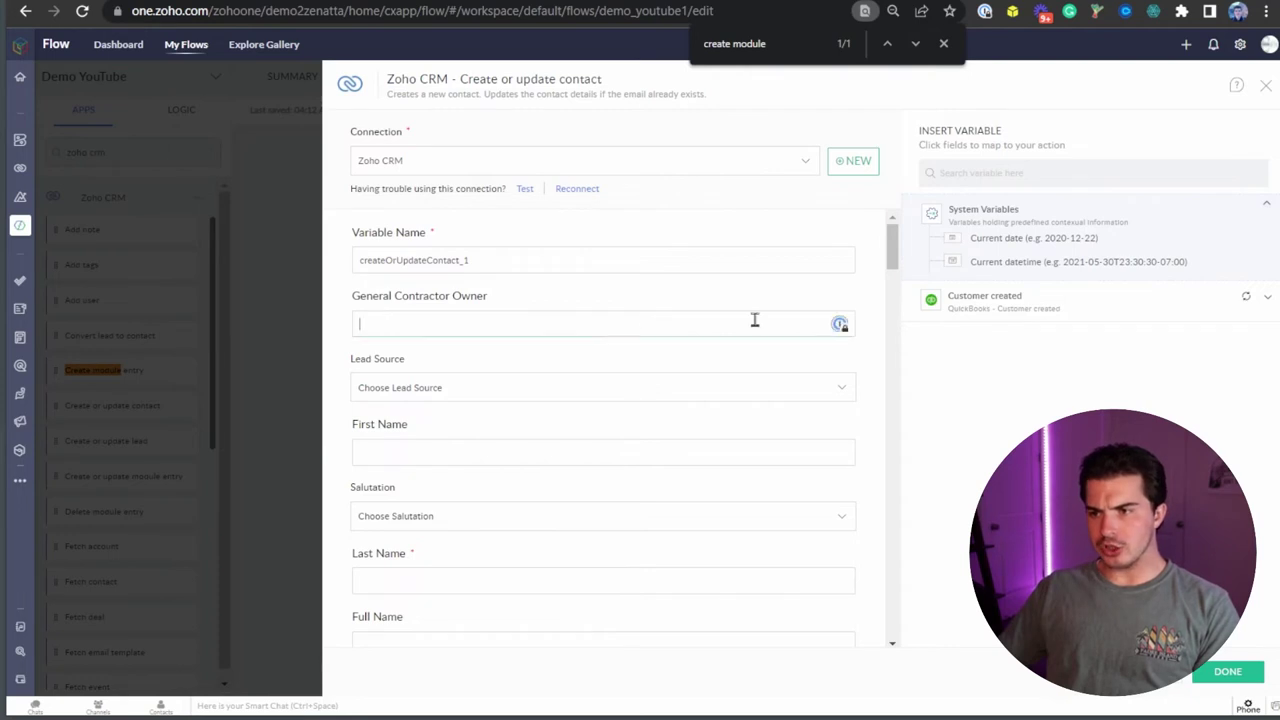
click(1105, 312)
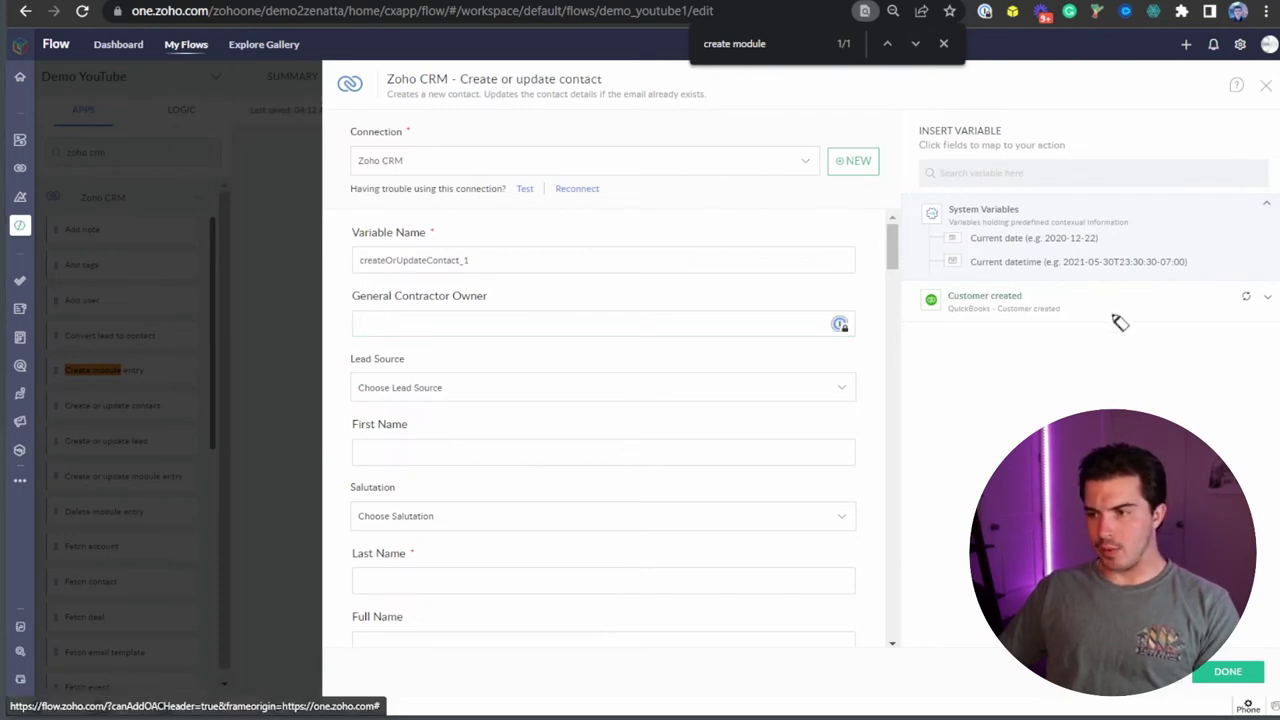
click(1268, 299)
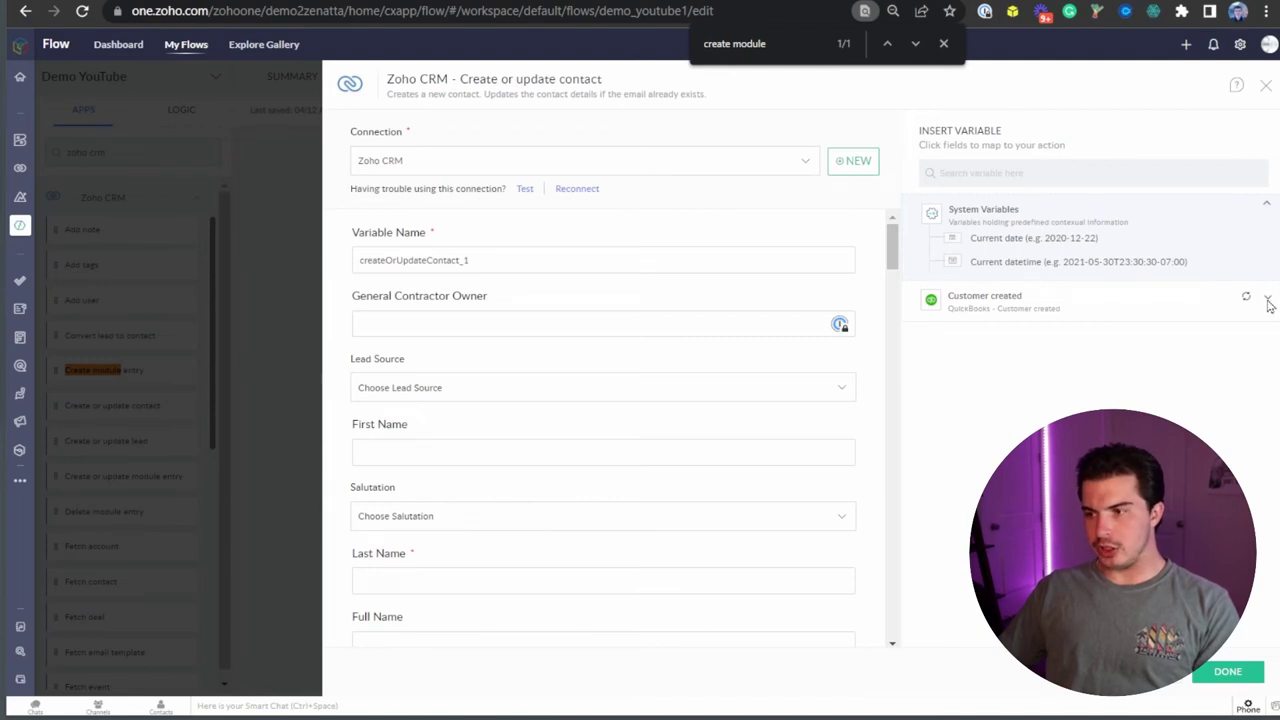
click(1054, 297)
scroll(1028, 331, down, 5)
scroll(1028, 331, up, 5)
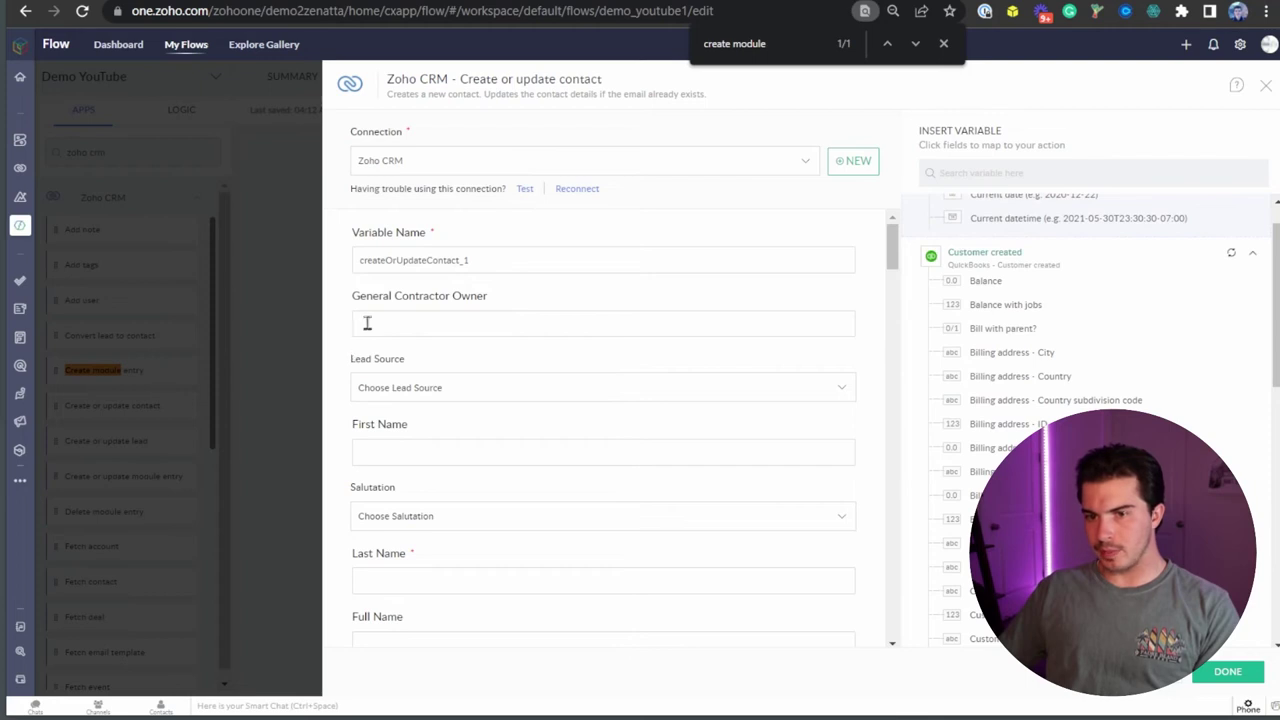
click(432, 321)
scroll(465, 375, down, 2)
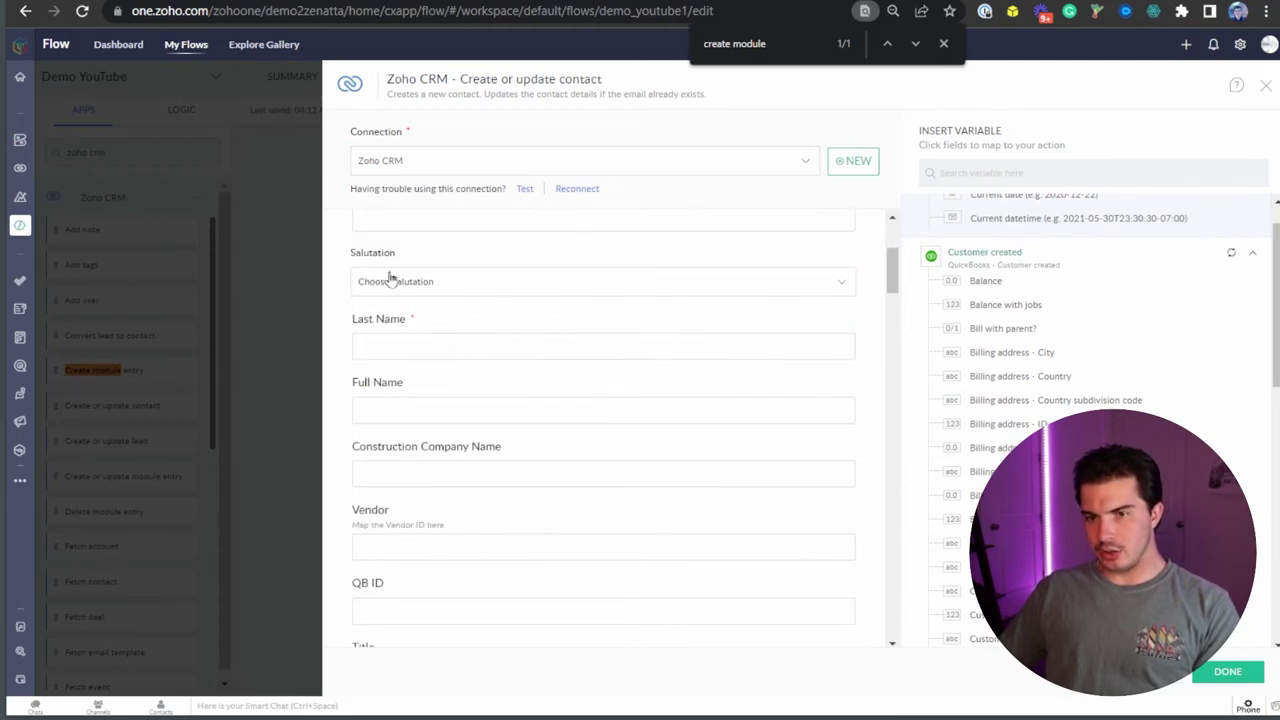
scroll(455, 373, up, 2)
Locate the First Name field by searching the page for 'first name', then 'name'
click(416, 444)
key(ctrl+f)
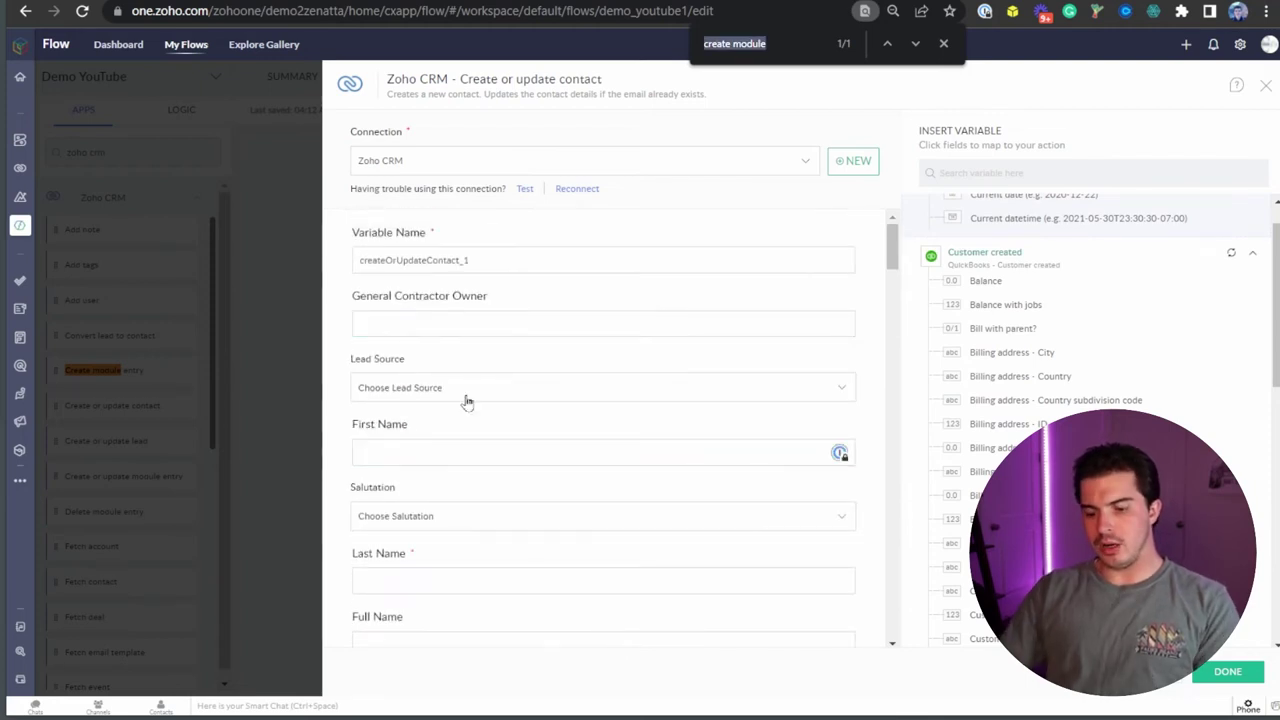
text(first name)
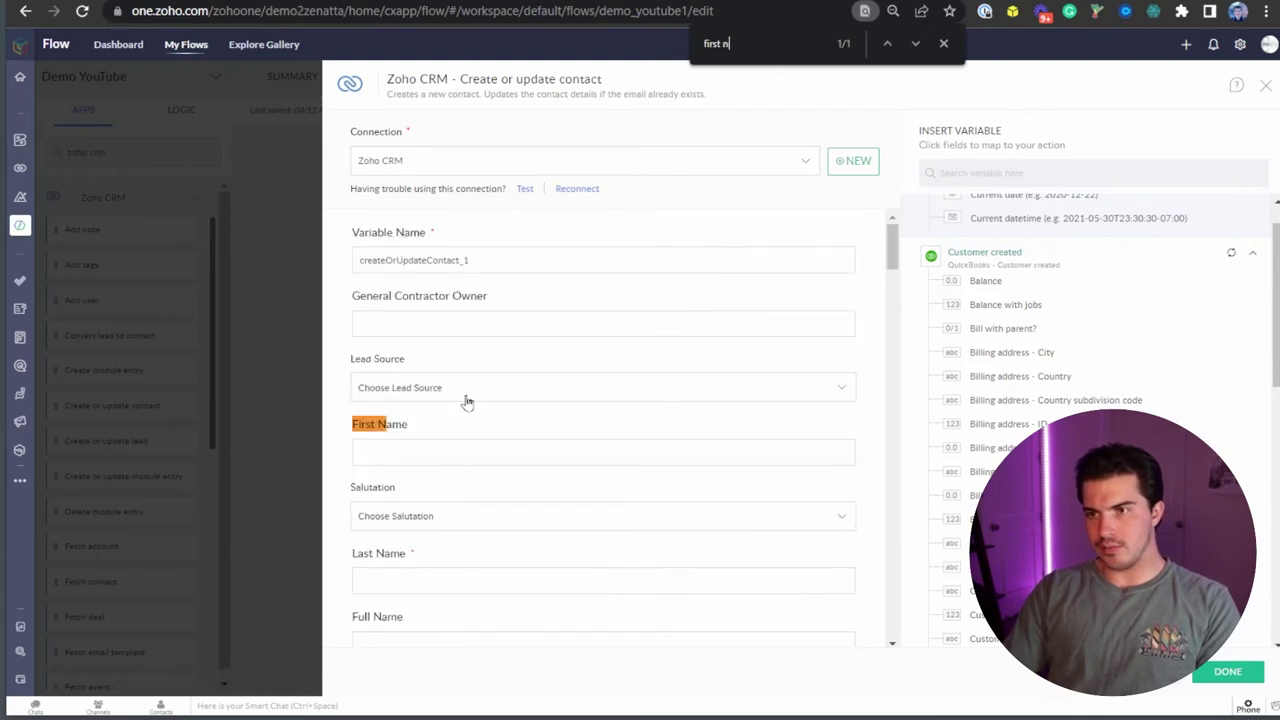
key(ctrl+a)
text(name)
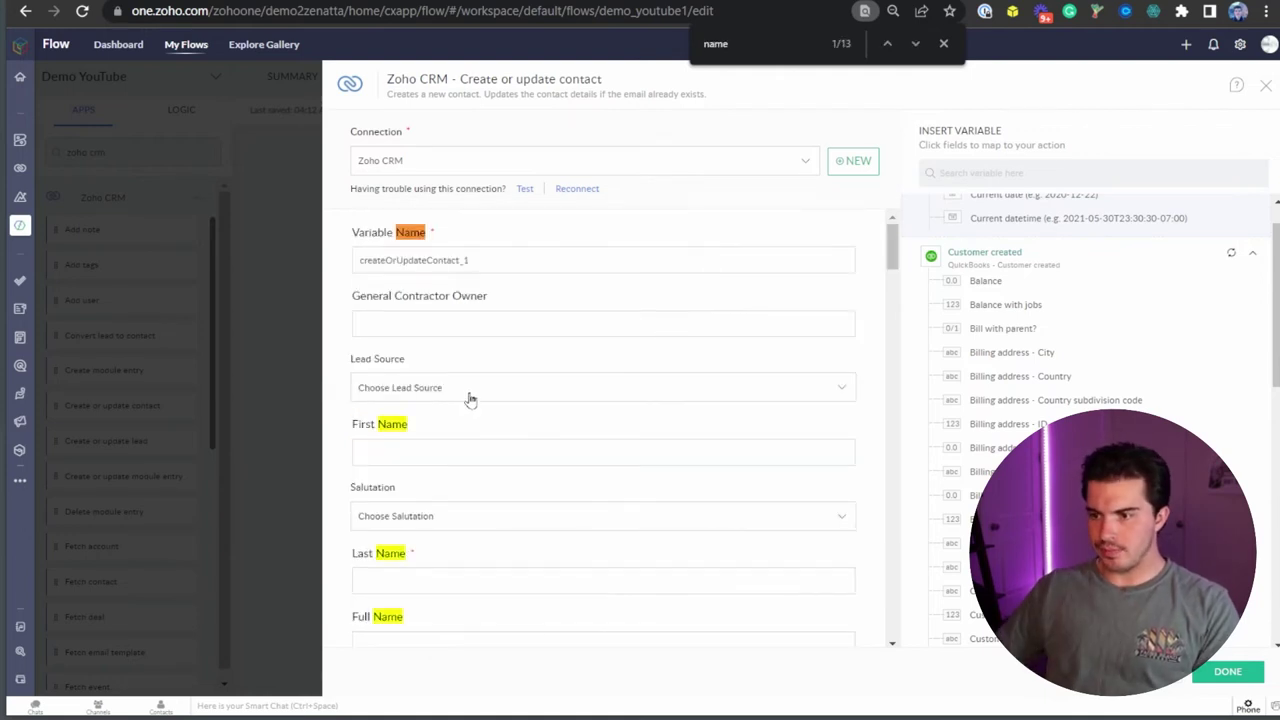
scroll(1010, 345, down, 2)
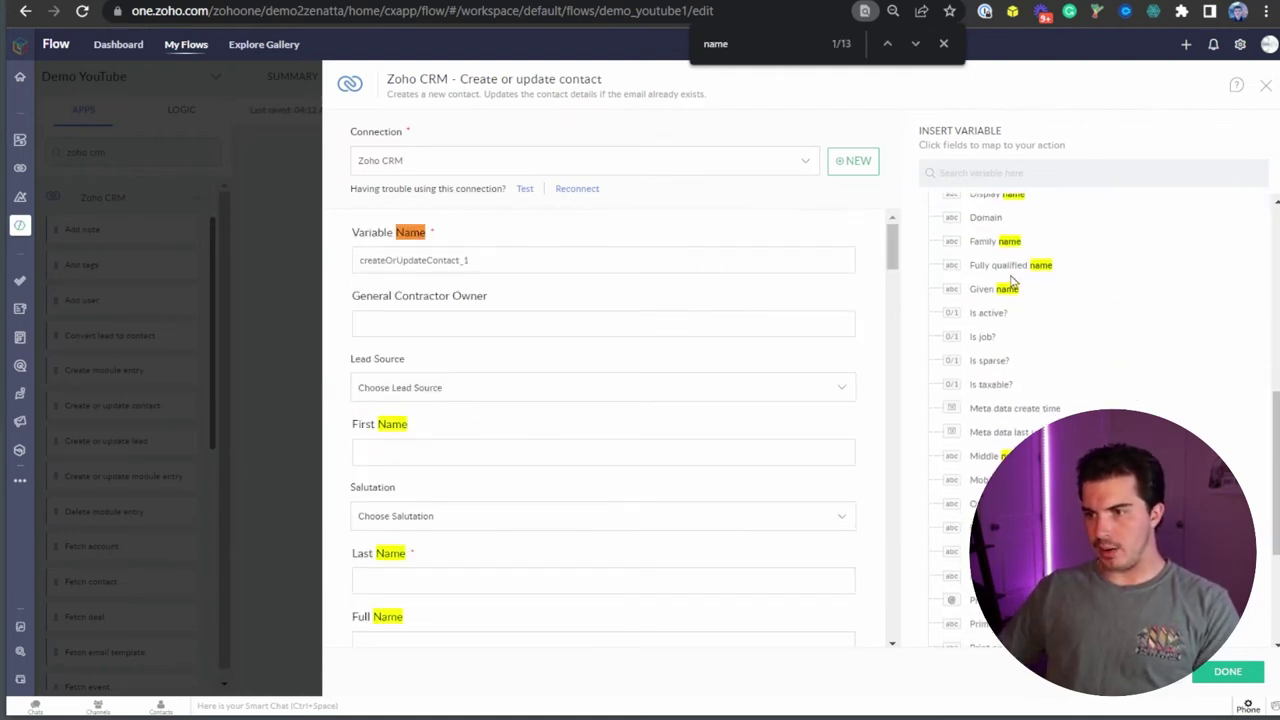
scroll(1030, 320, down, 3)
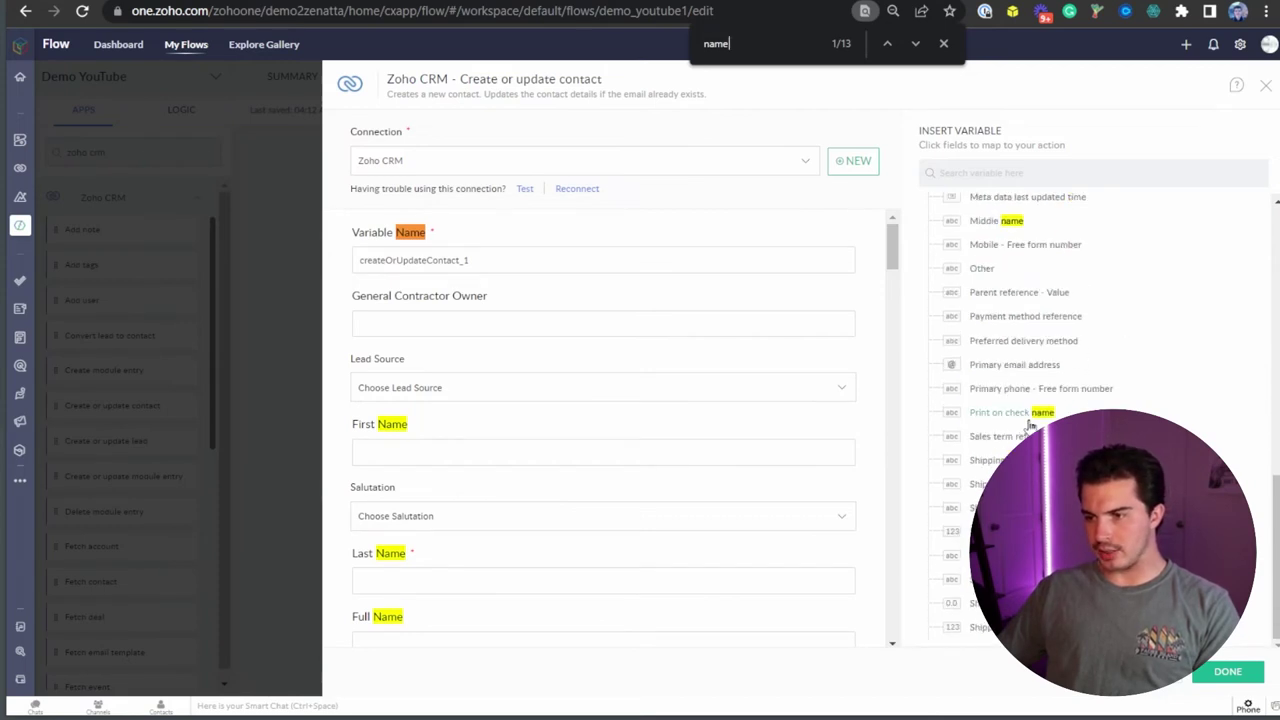
scroll(1103, 360, up, 5)
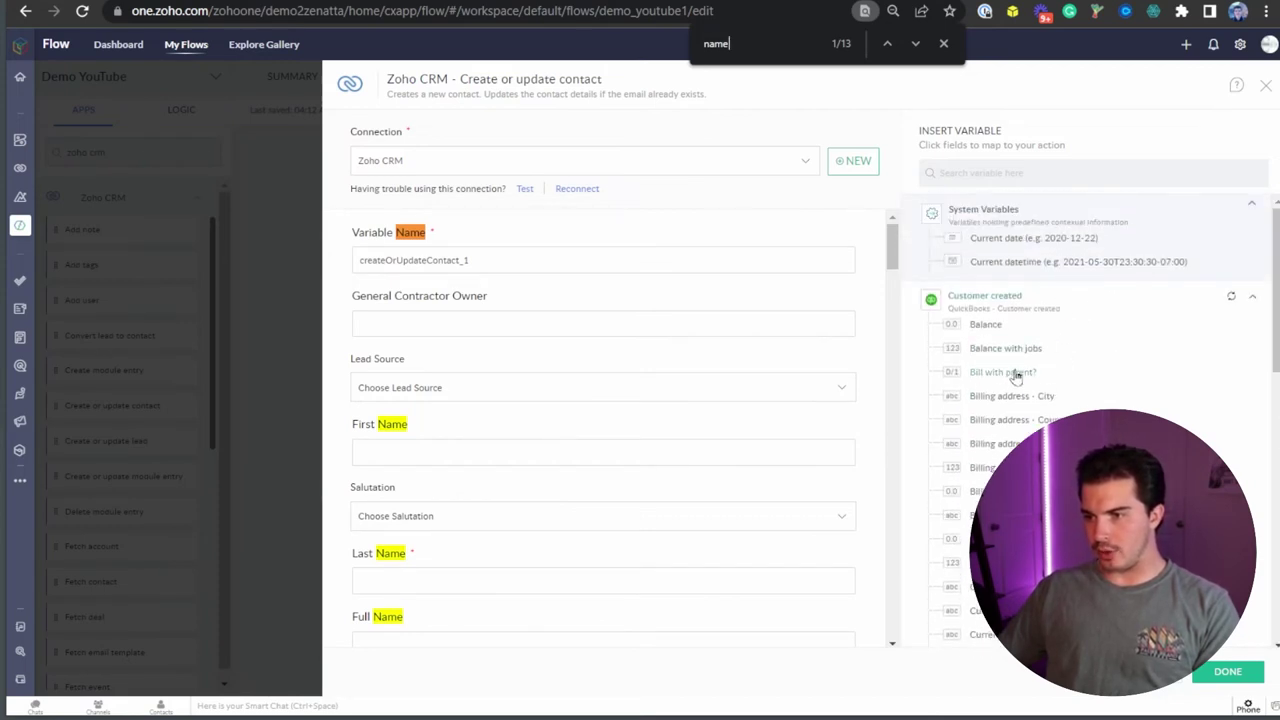
scroll(1020, 385, down, 3)
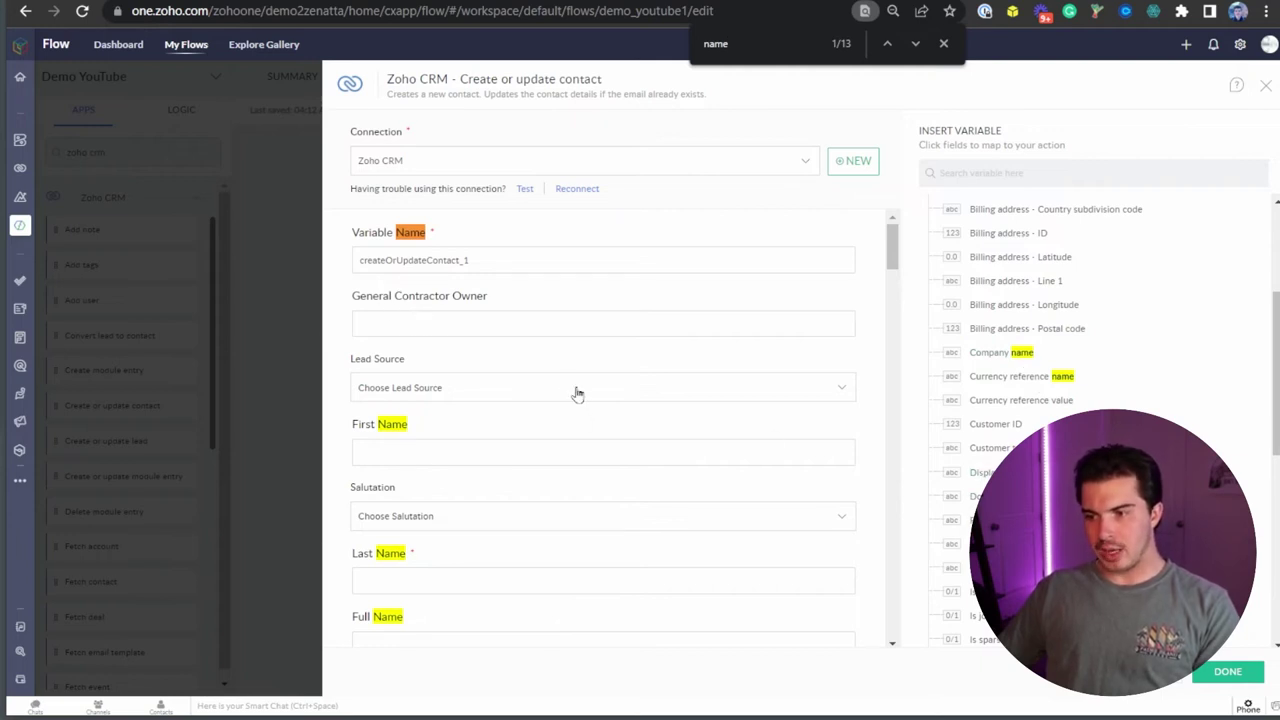
Map ${trigger.DisplayName} into First Name, replacing the wrongly inserted family name
click(449, 459)
click(953, 522)
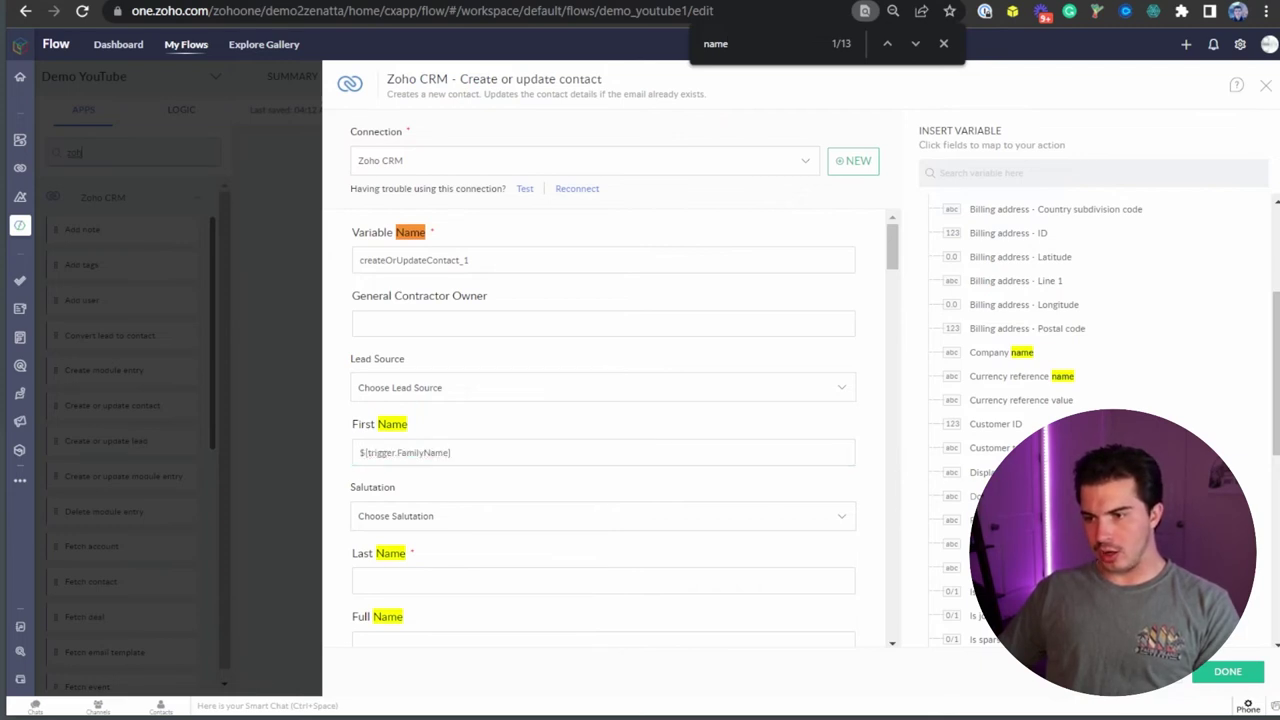
click(541, 451)
key(BackSpace)
click(982, 472)
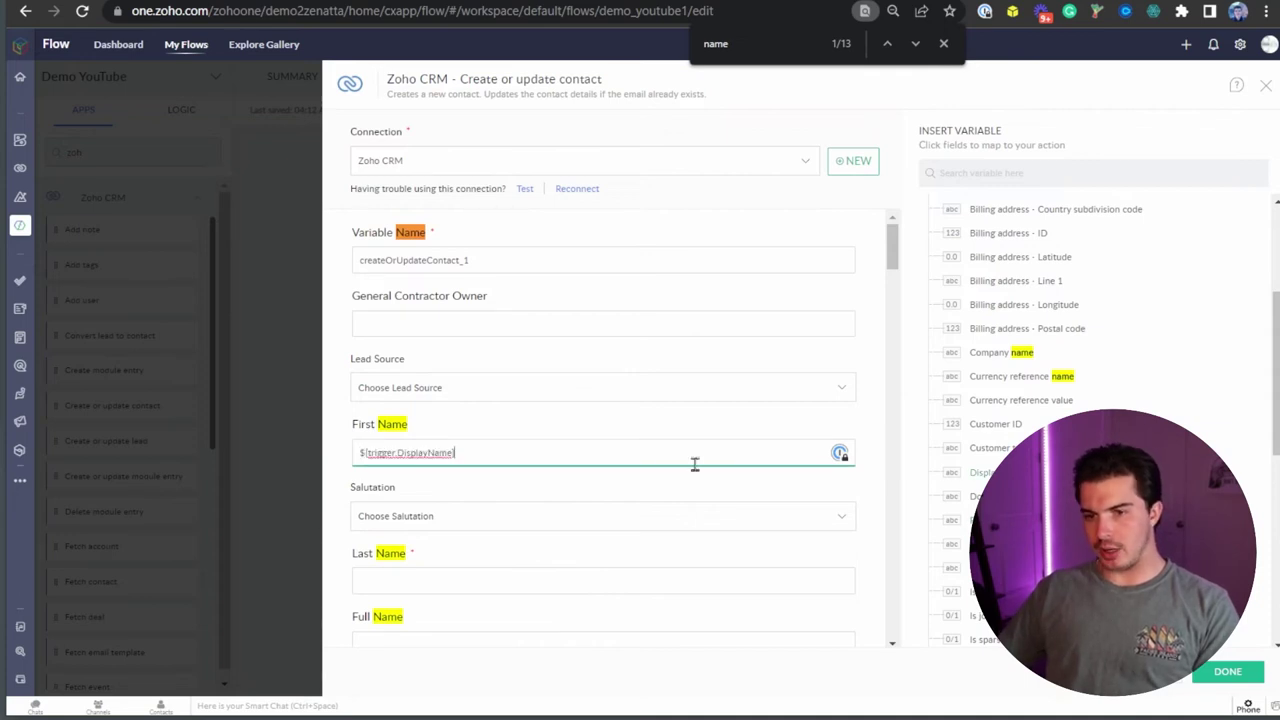
Paste the display name variable into the Last Name and Full Name fields
scroll(571, 465, down, 3)
click(431, 344)
text(${trigger.DisplayName})
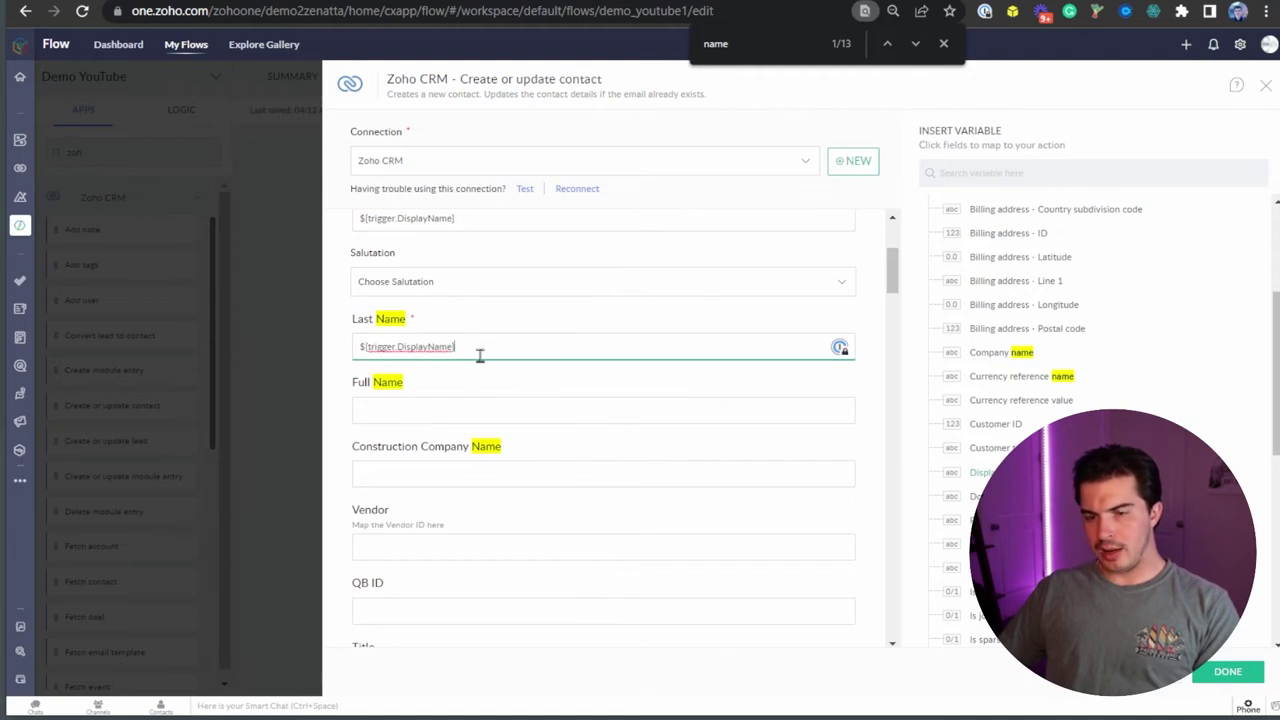
click(731, 415)
text(${trigger.DisplayName})
scroll(465, 440, up, 3)
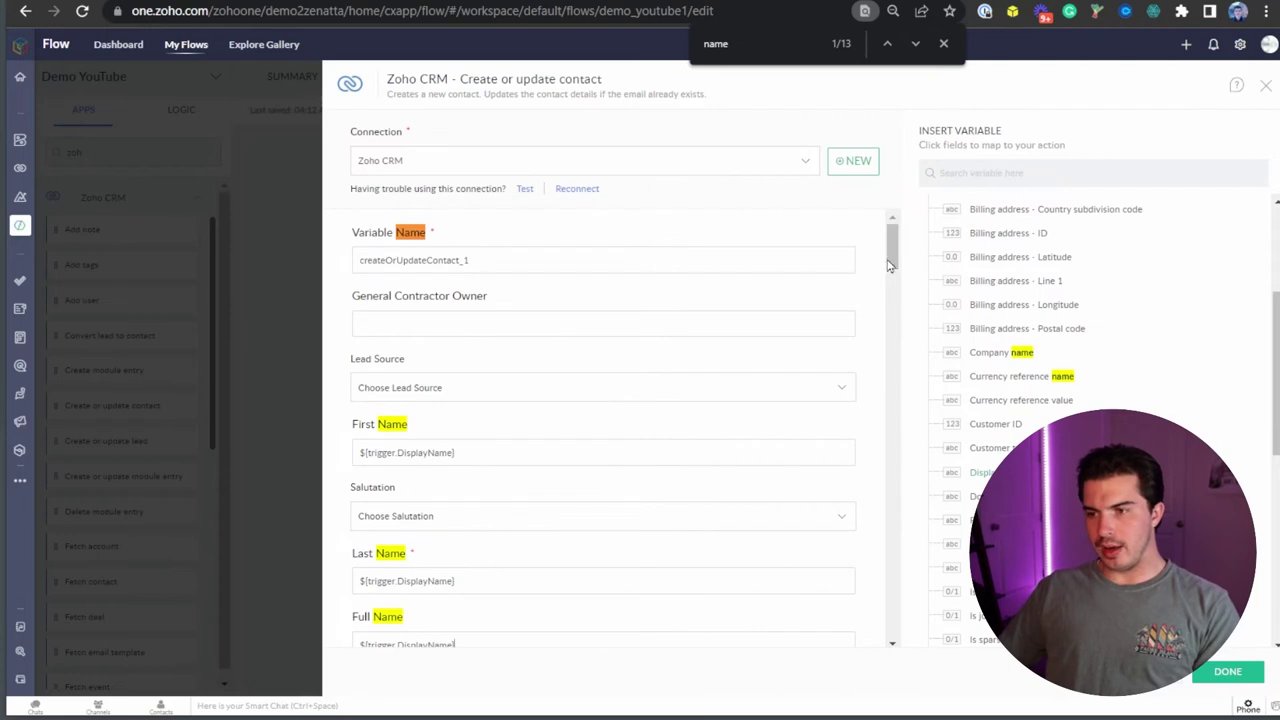
Insert ${trigger.CompanyName} into Construction Company Name after searching variables for 'compan'
drag(894, 250, 894, 270)
scroll(1040, 418, down, 3)
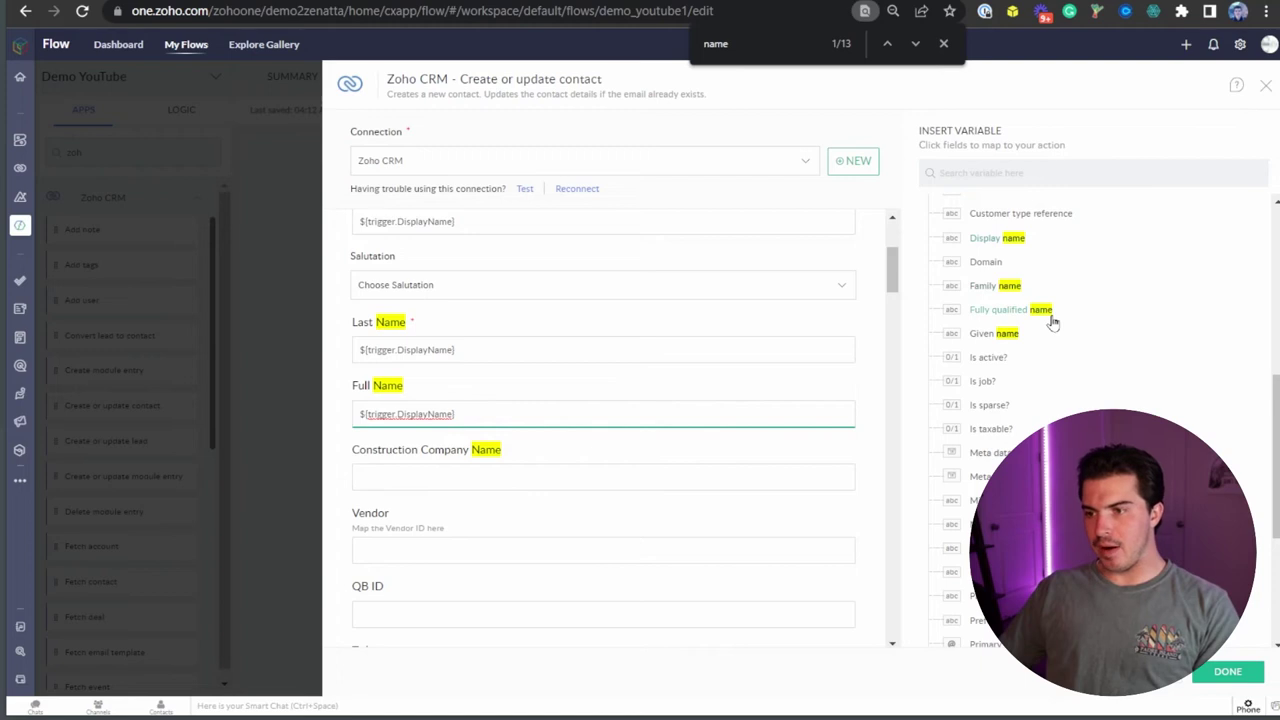
scroll(1040, 343, down, 2)
scroll(1085, 376, up, 1)
scroll(1085, 376, down, 3)
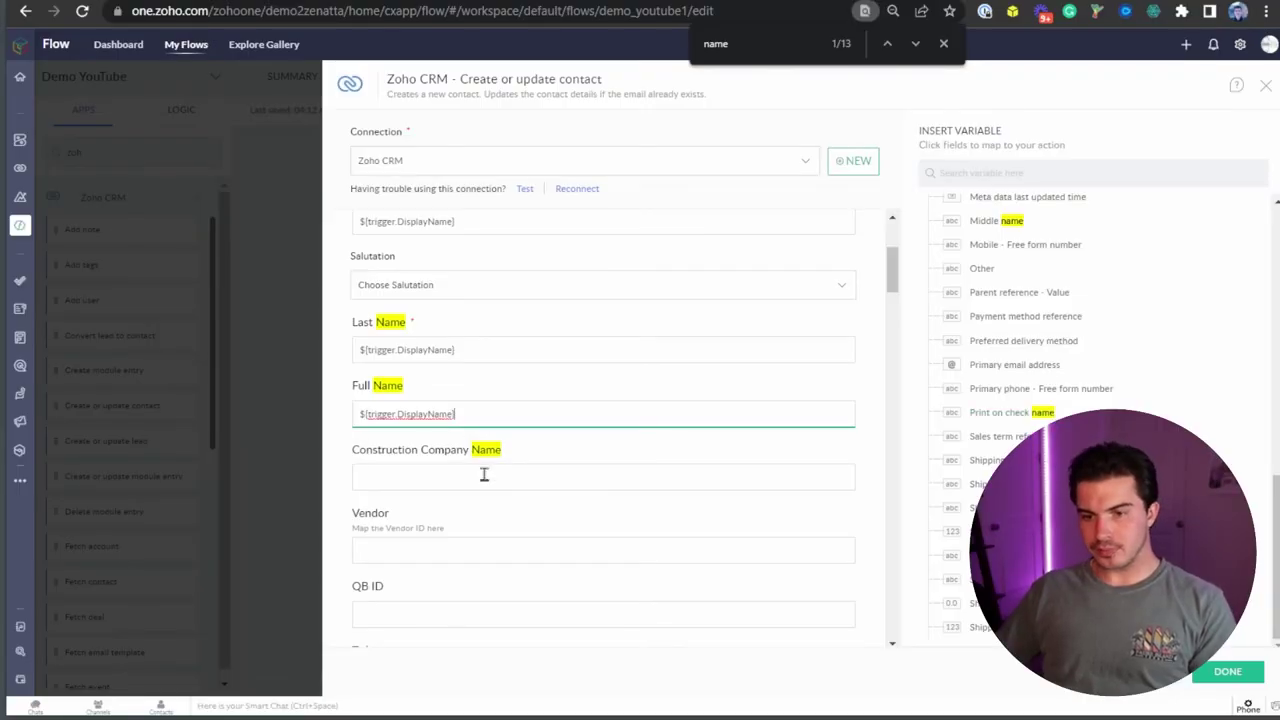
click(687, 476)
scroll(1048, 306, up, 3)
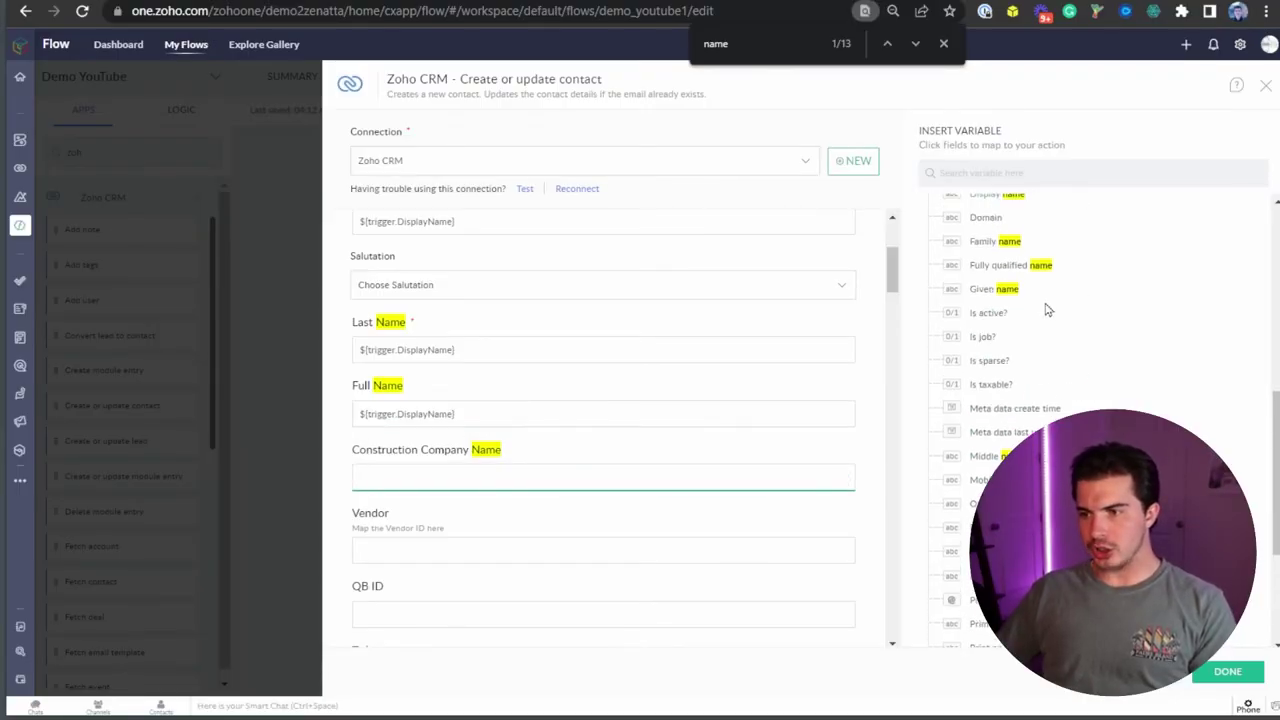
key(ctrl+f)
text(compan)
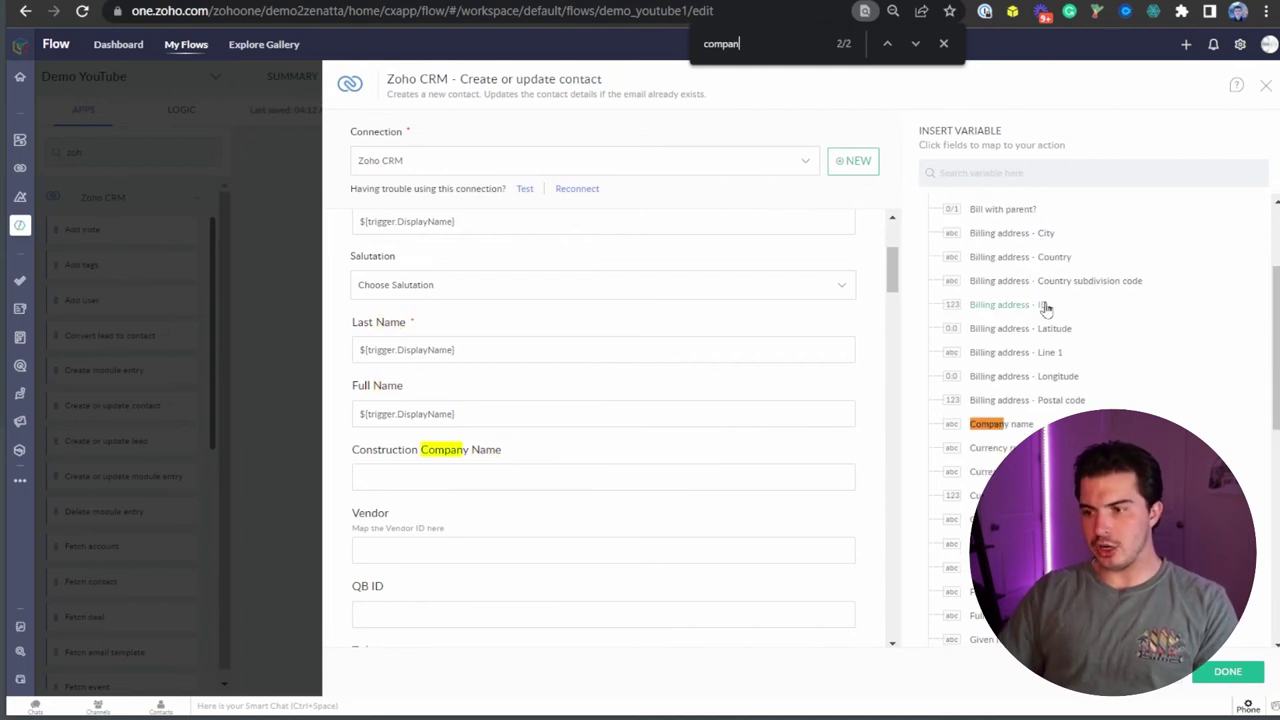
click(787, 467)
click(1013, 424)
scroll(470, 330, up, 3)
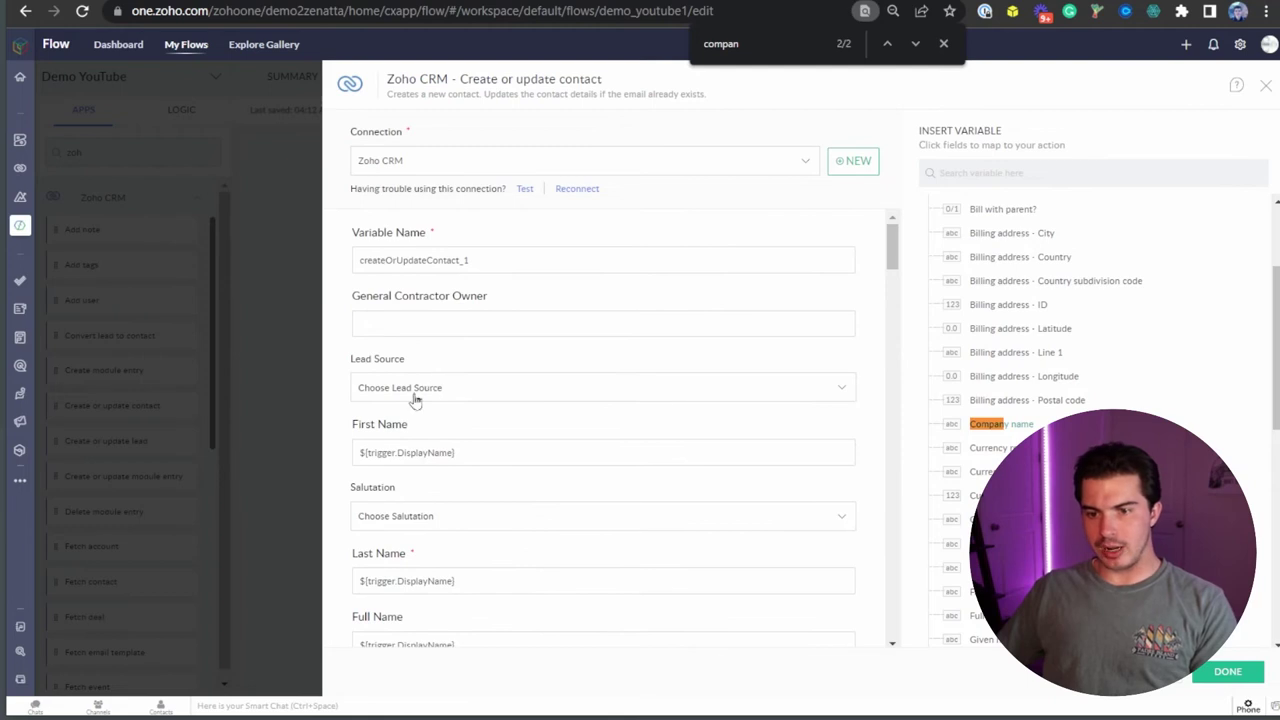
scroll(420, 410, down, 3)
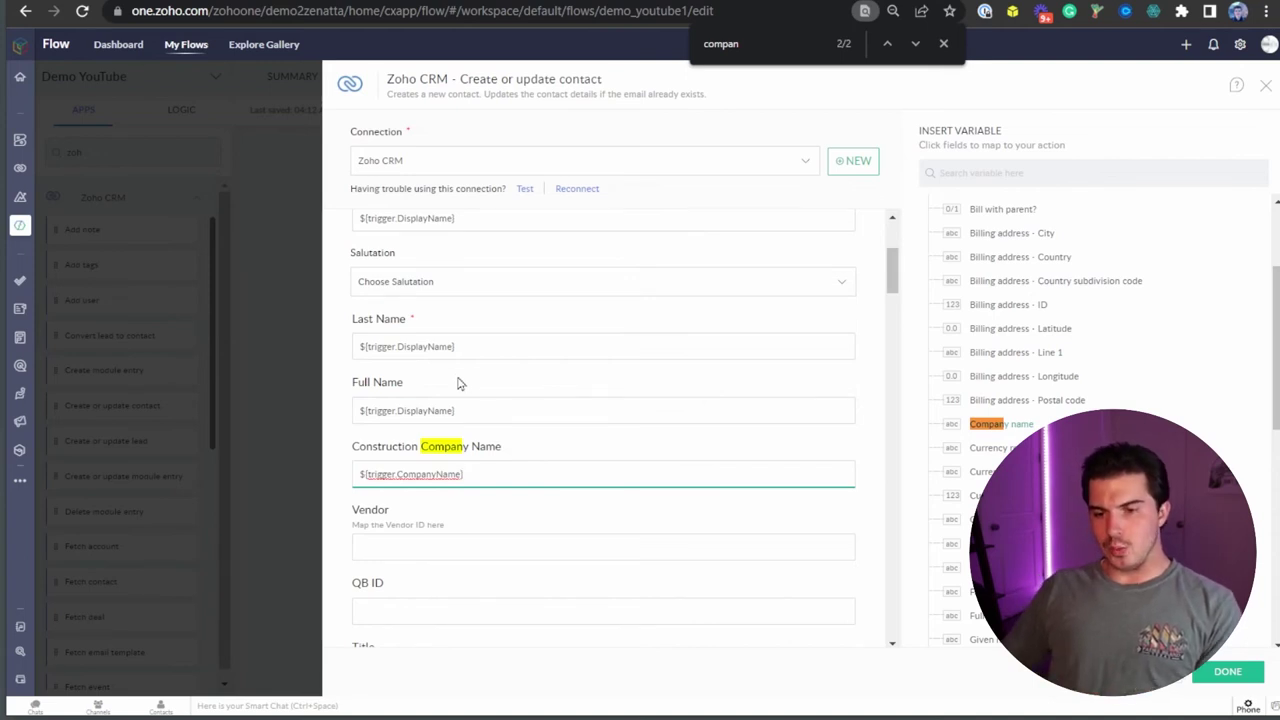
Clear the page search, review remaining fields such as QB ID, and confirm with DONE
scroll(561, 477, down, 3)
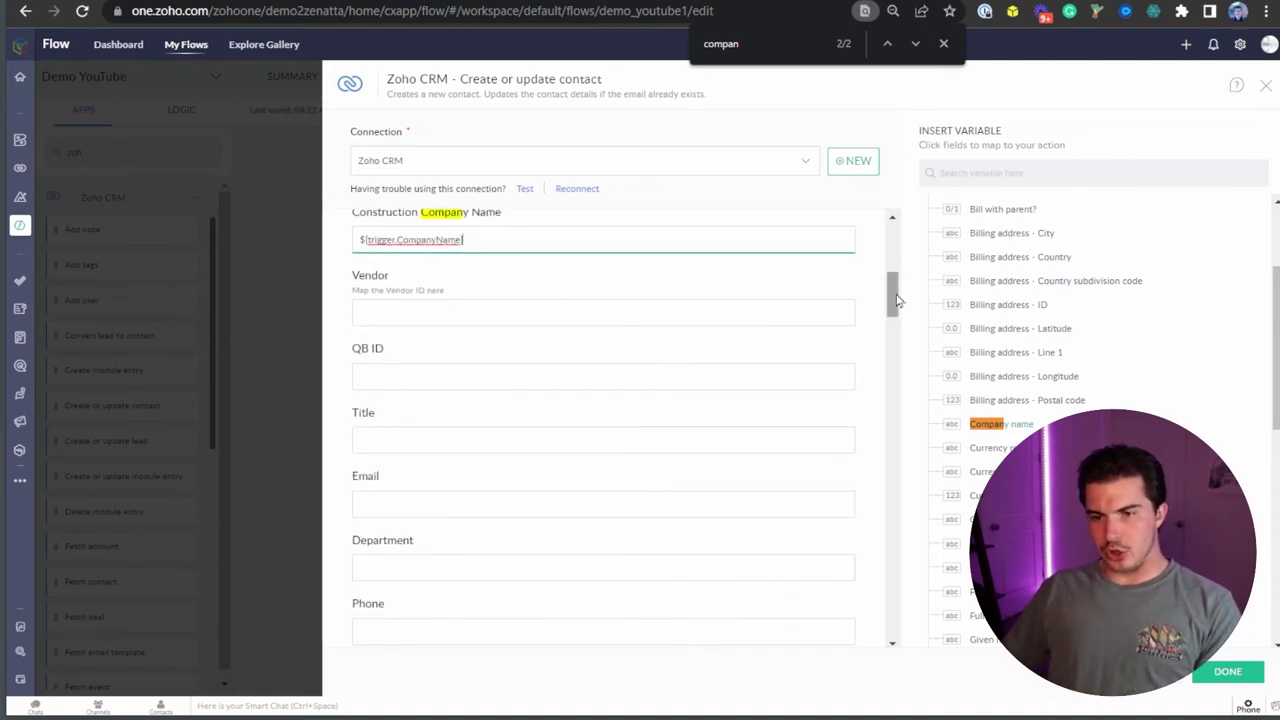
drag(891, 286, 890, 311)
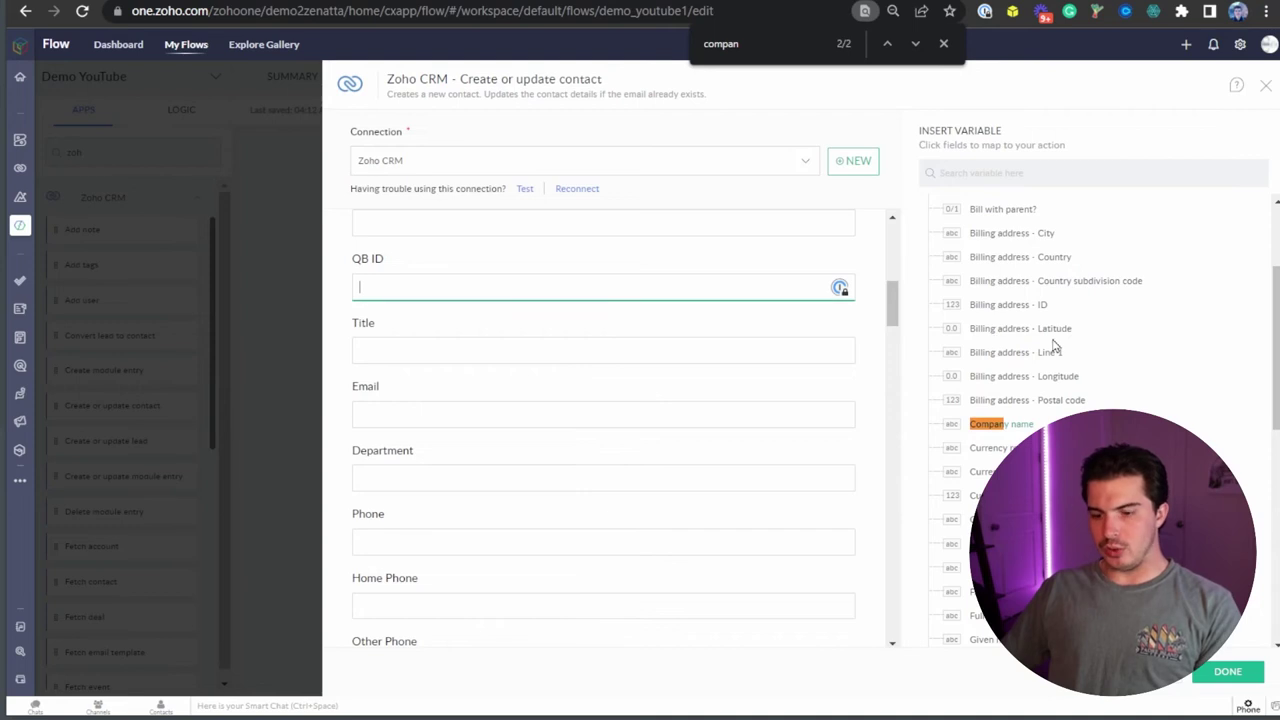
key(ctrl+f)
key(BackSpace)
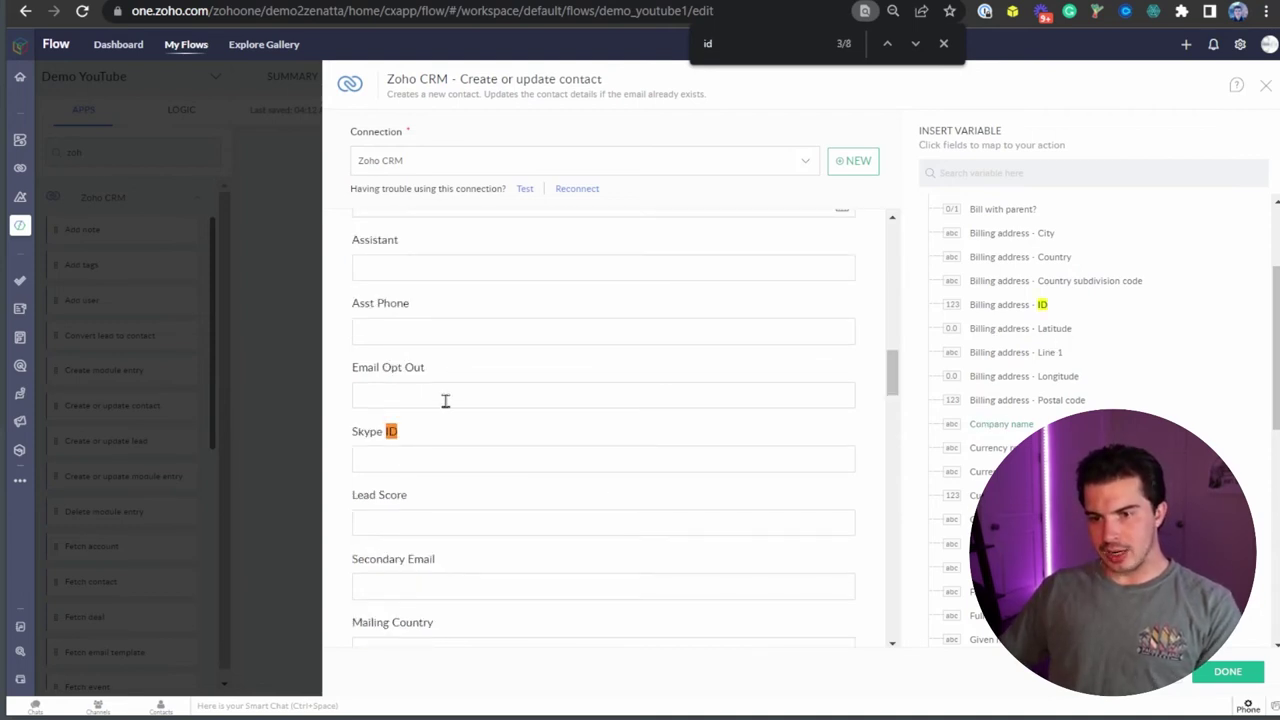
scroll(445, 400, up, 7)
click(431, 330)
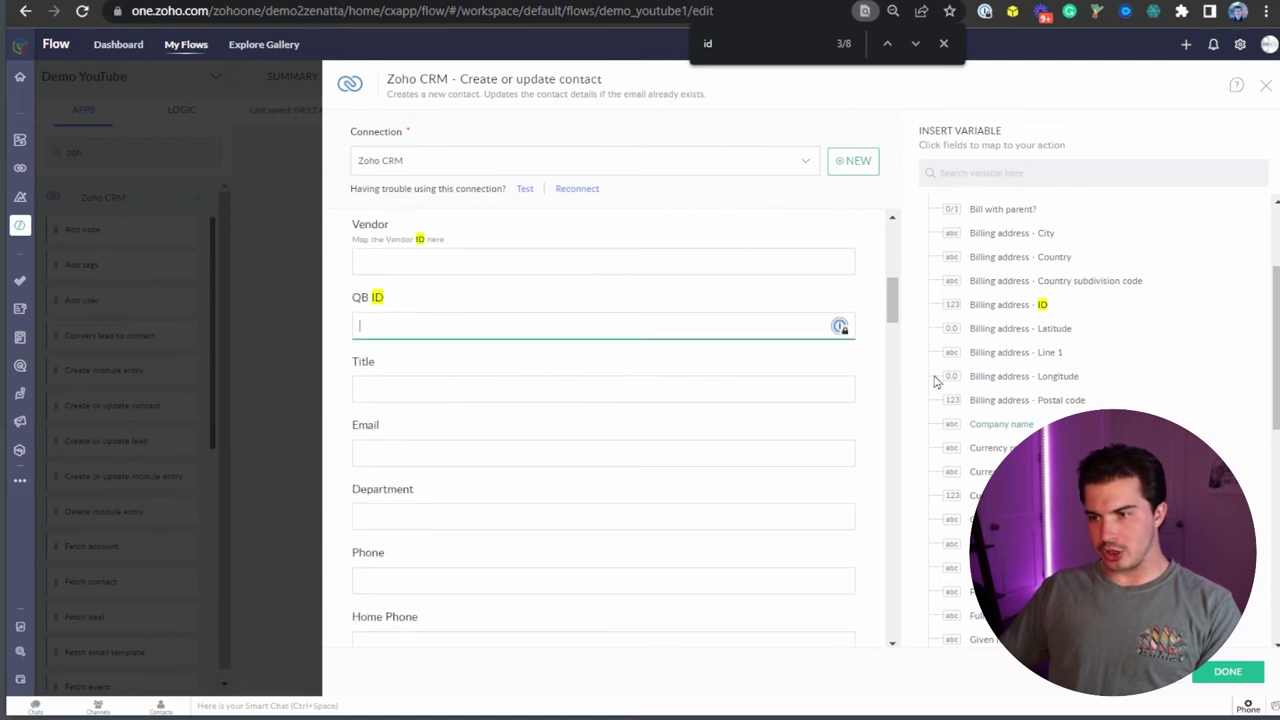
scroll(591, 380, down, 15)
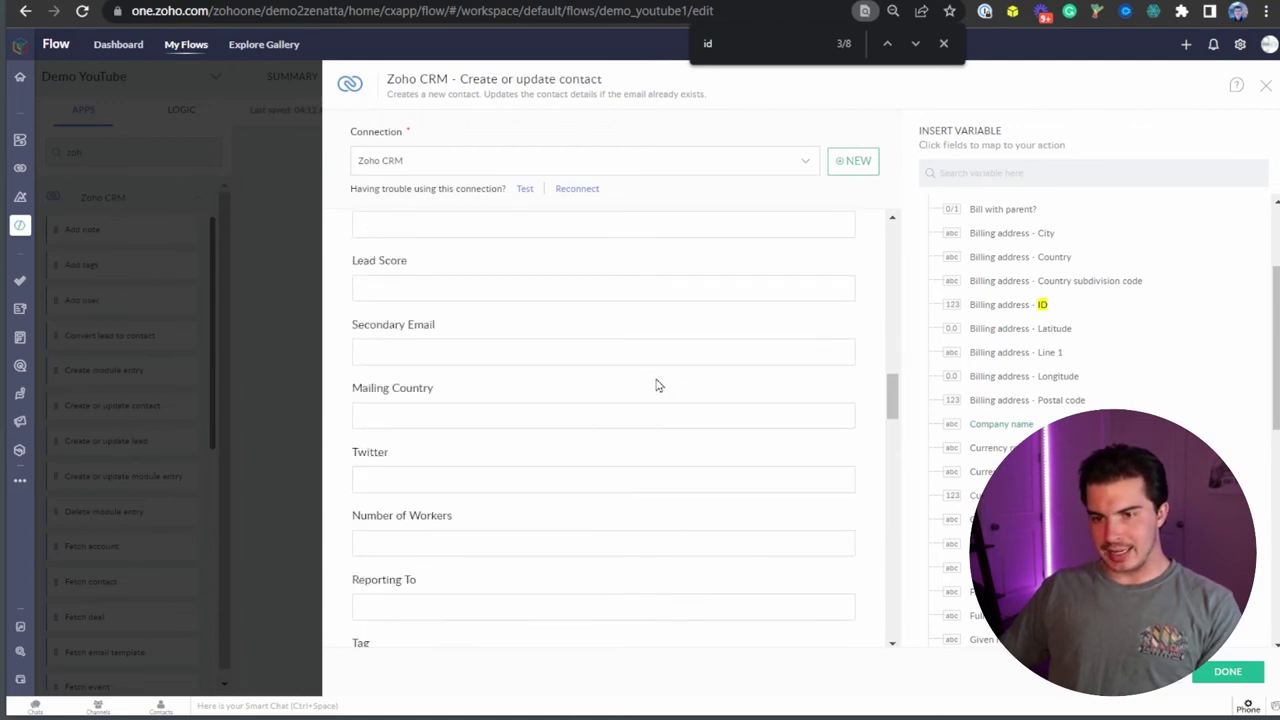
scroll(668, 380, down, 10)
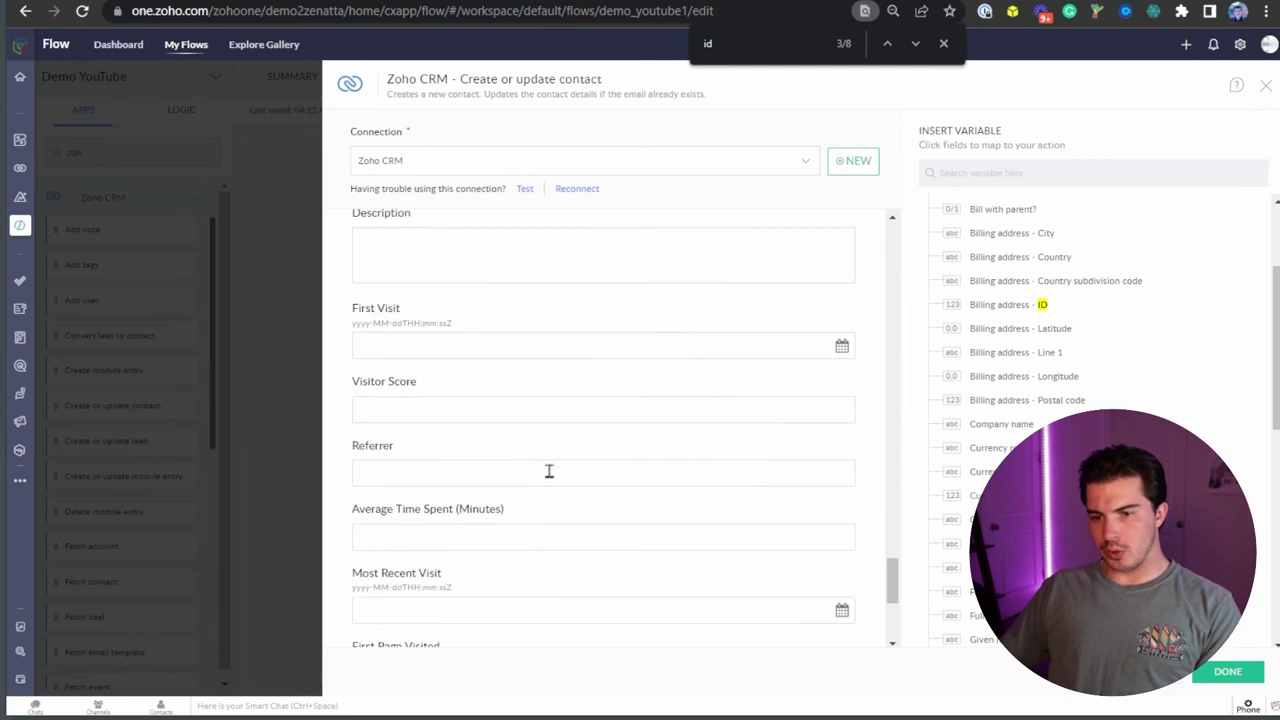
scroll(701, 386, up, 10)
scroll(692, 387, up, 15)
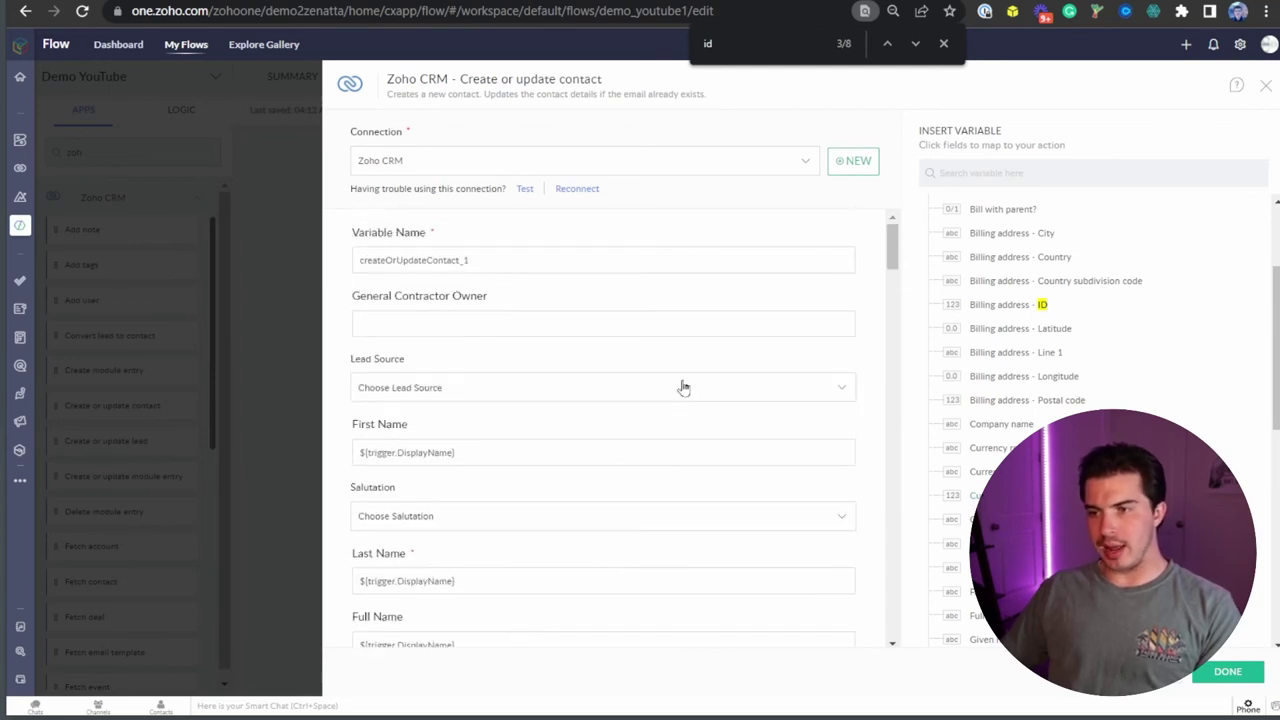
click(1236, 672)
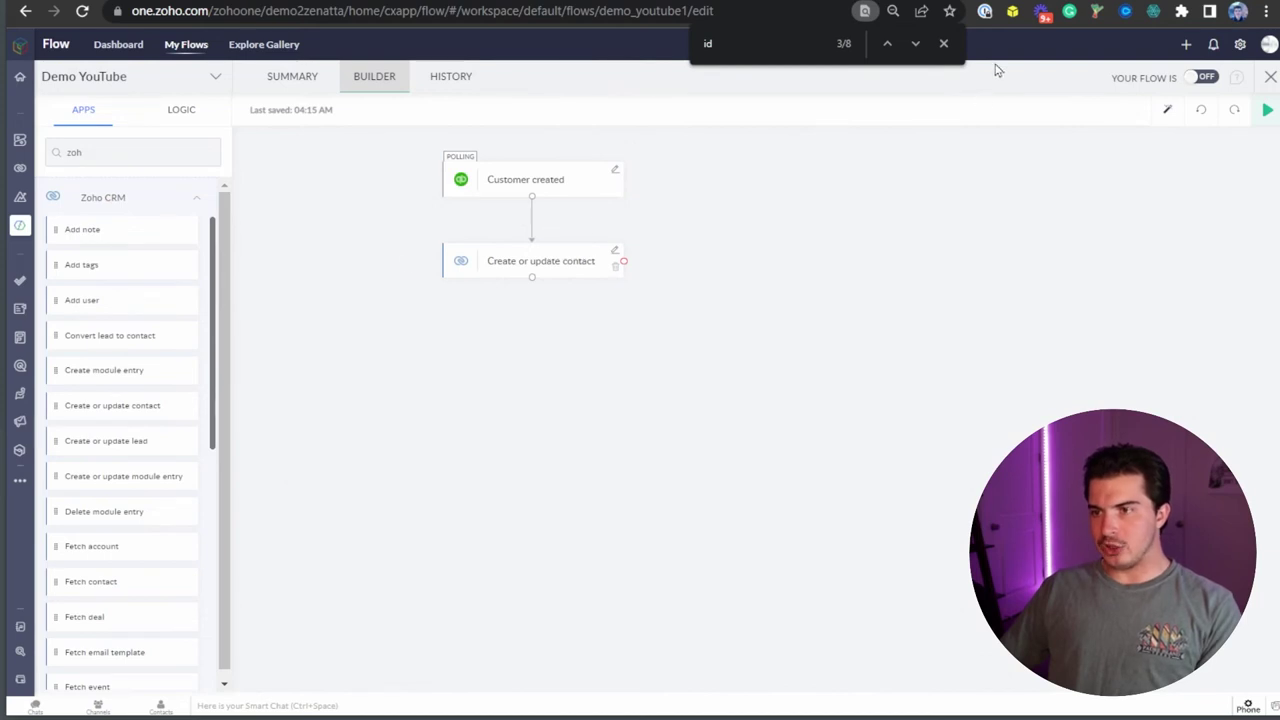
Close the find bar and switch the Demo YouTube flow ON
click(944, 46)
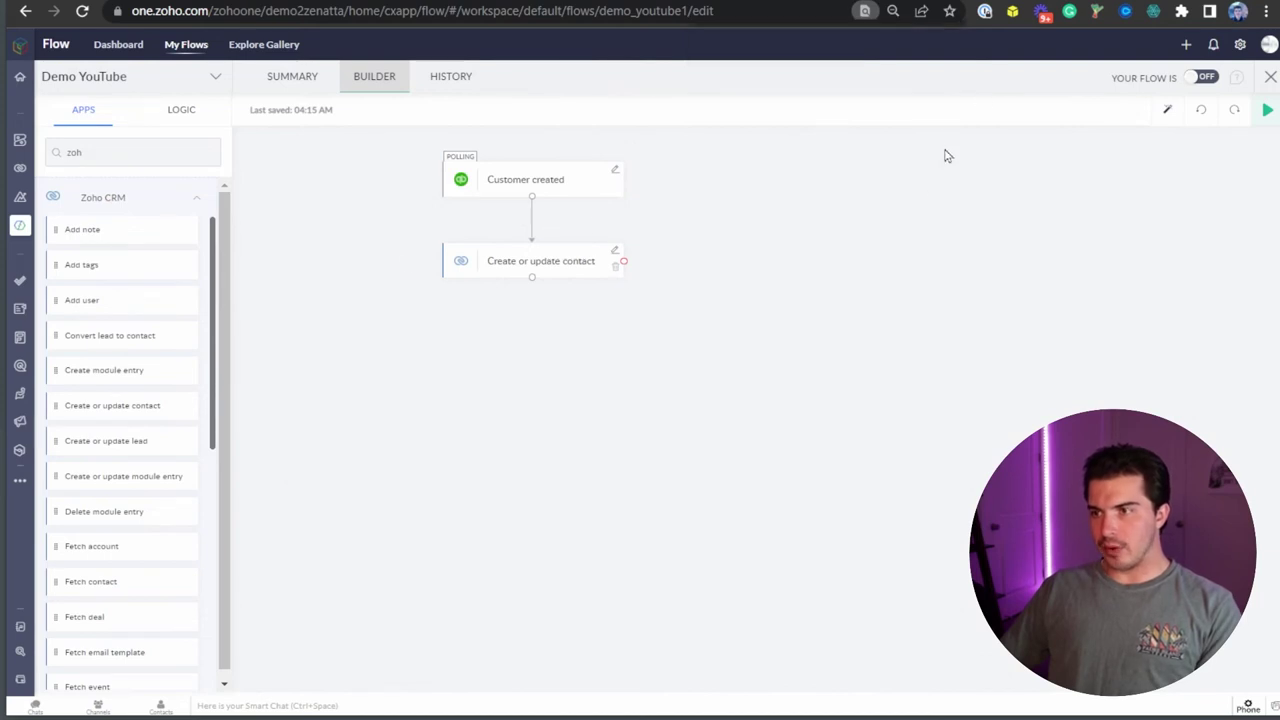
click(1205, 79)
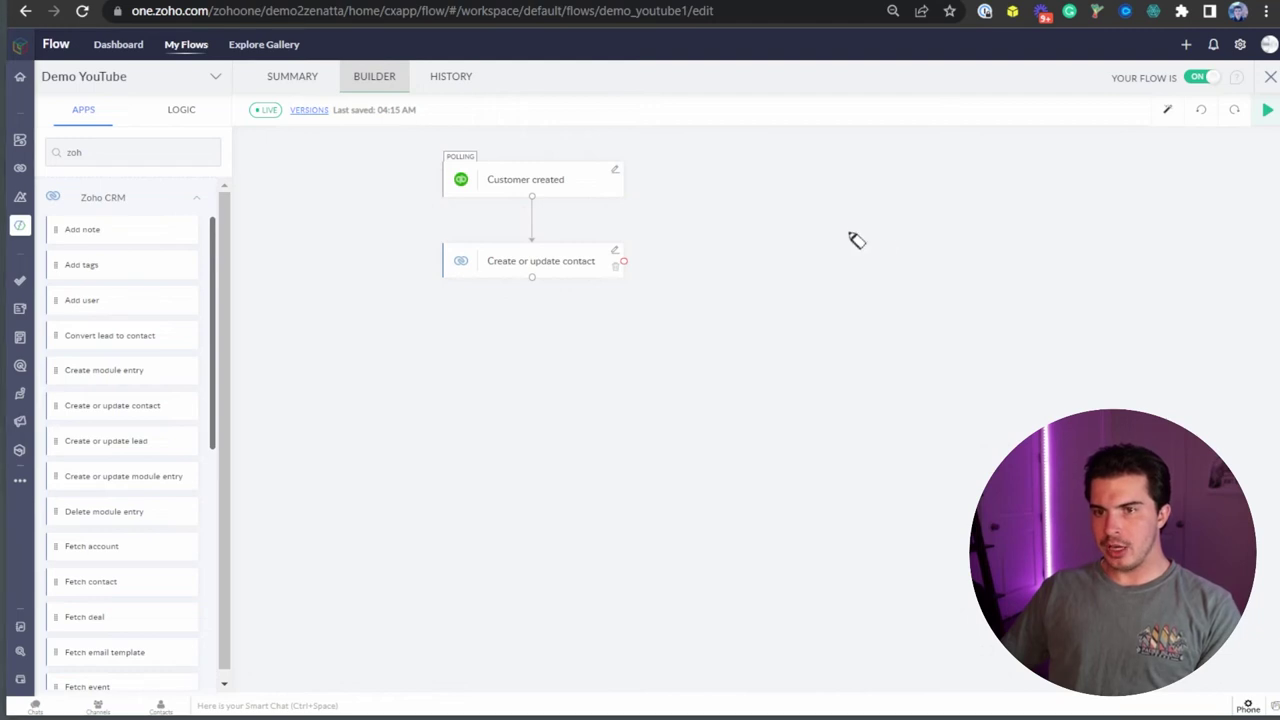
Check and refresh the empty task history, then close the flow back to My Flows
click(355, 78)
drag(357, 78, 401, 78)
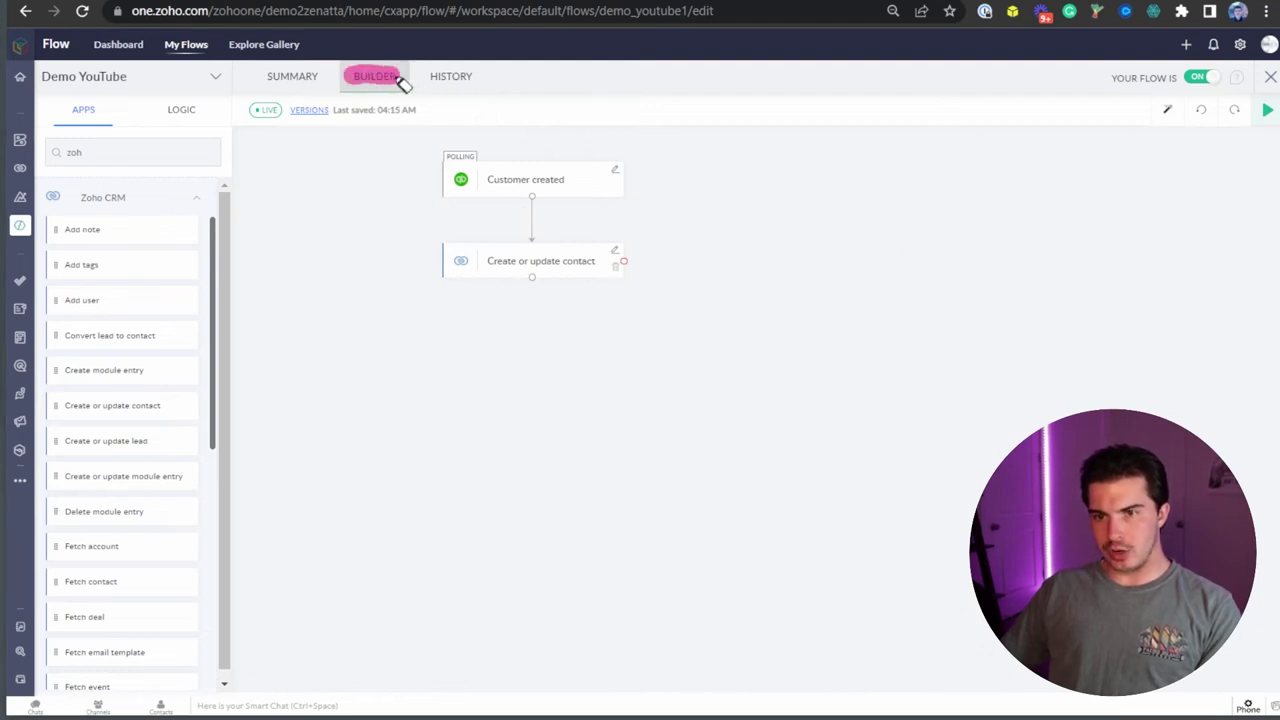
drag(42, 77, 122, 80)
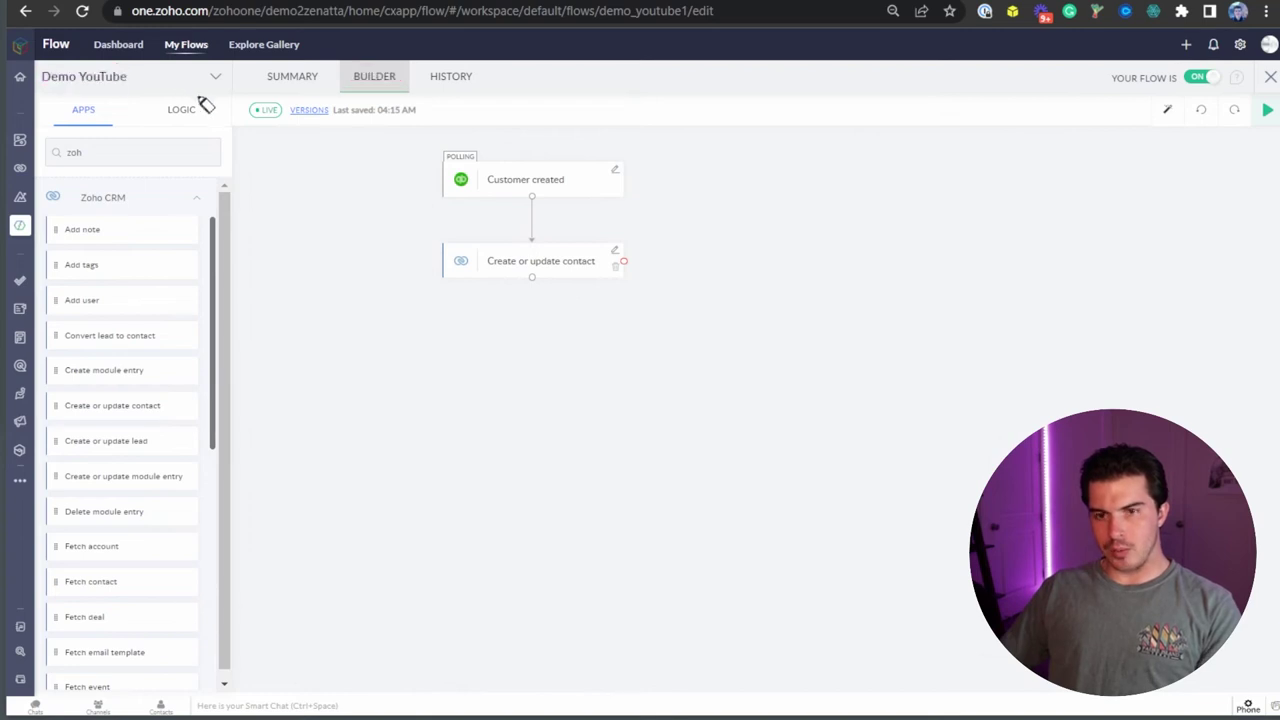
click(452, 80)
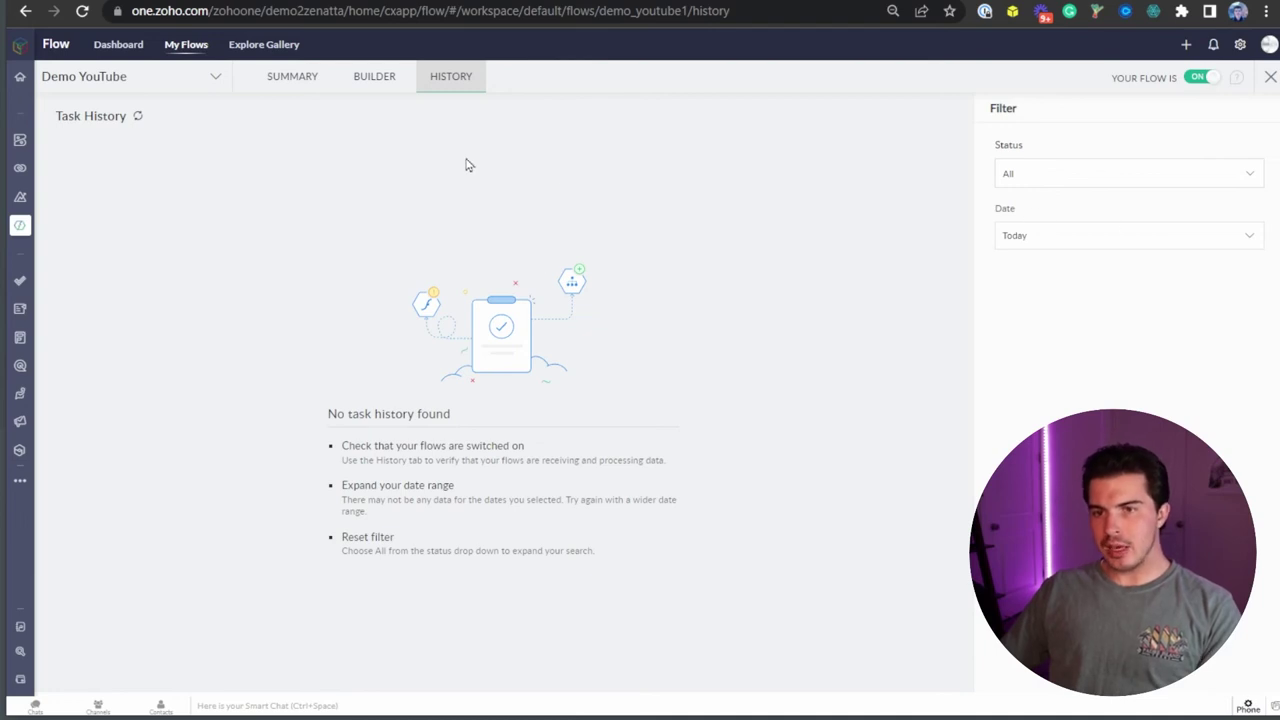
click(139, 116)
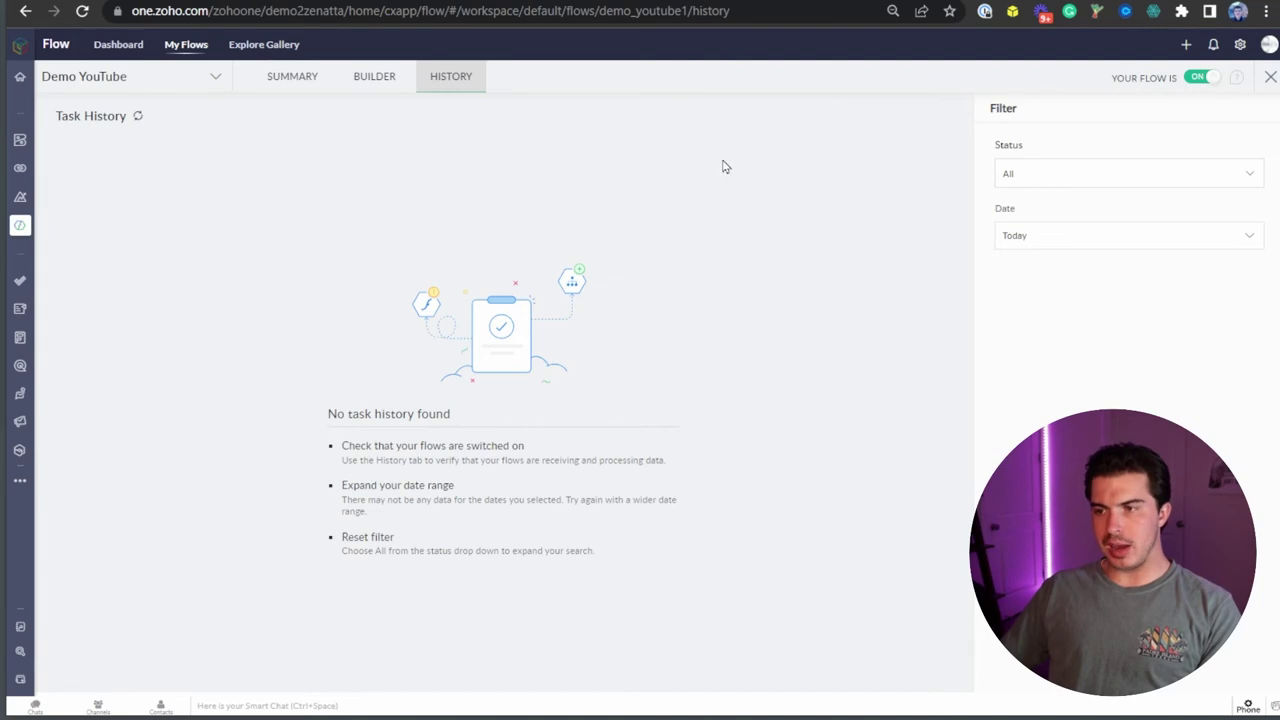
click(1270, 77)
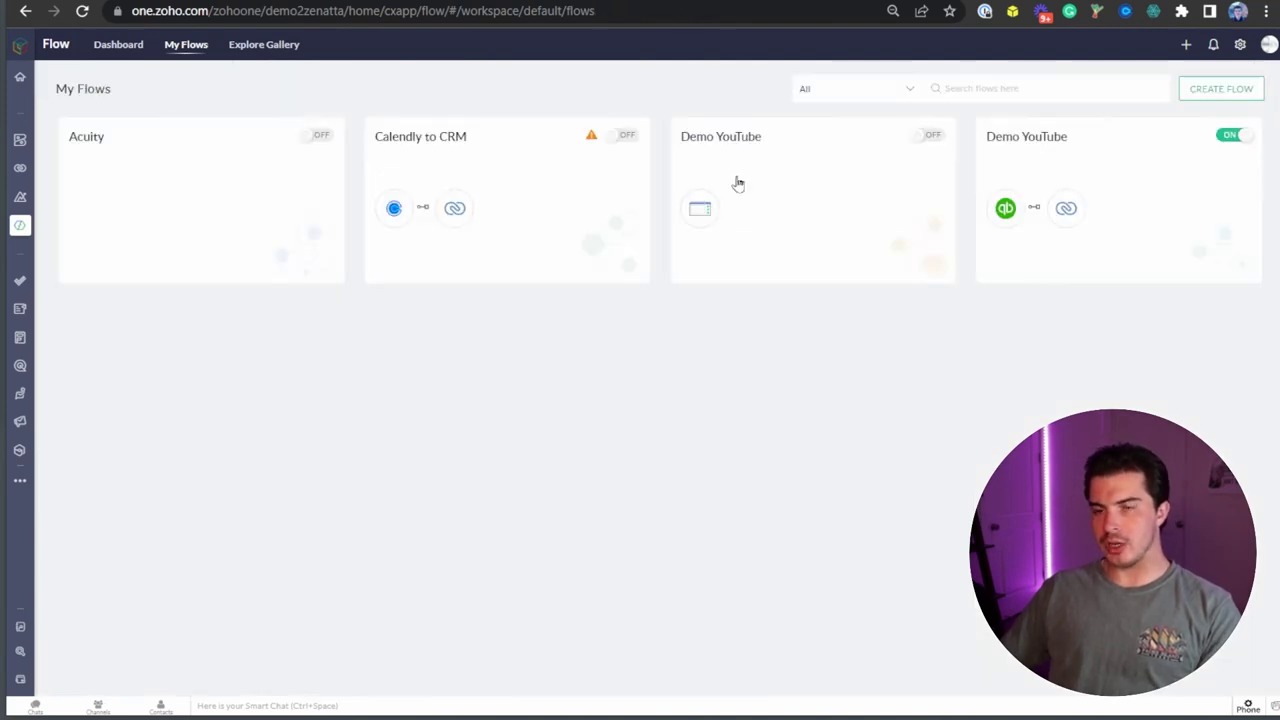
Open Calendly to CRM and view its task history filtered to Year to Date
click(503, 153)
click(447, 84)
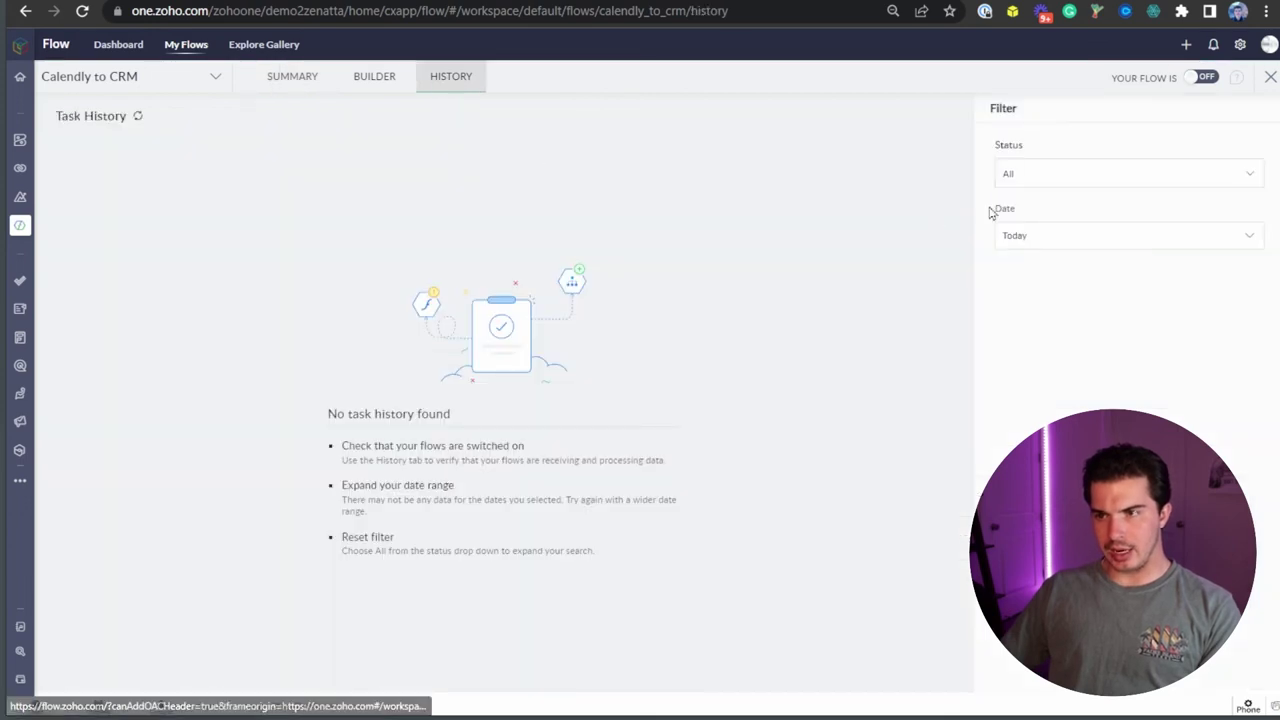
click(1032, 178)
click(965, 234)
click(1030, 237)
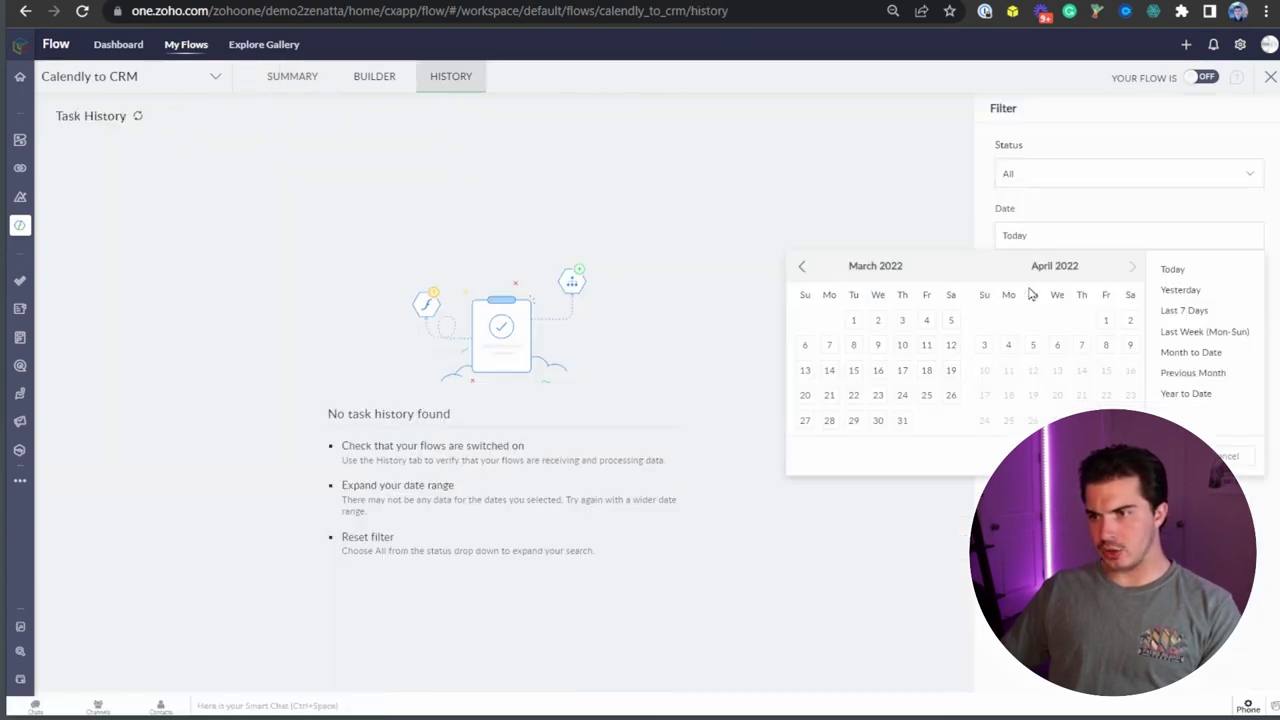
click(1205, 395)
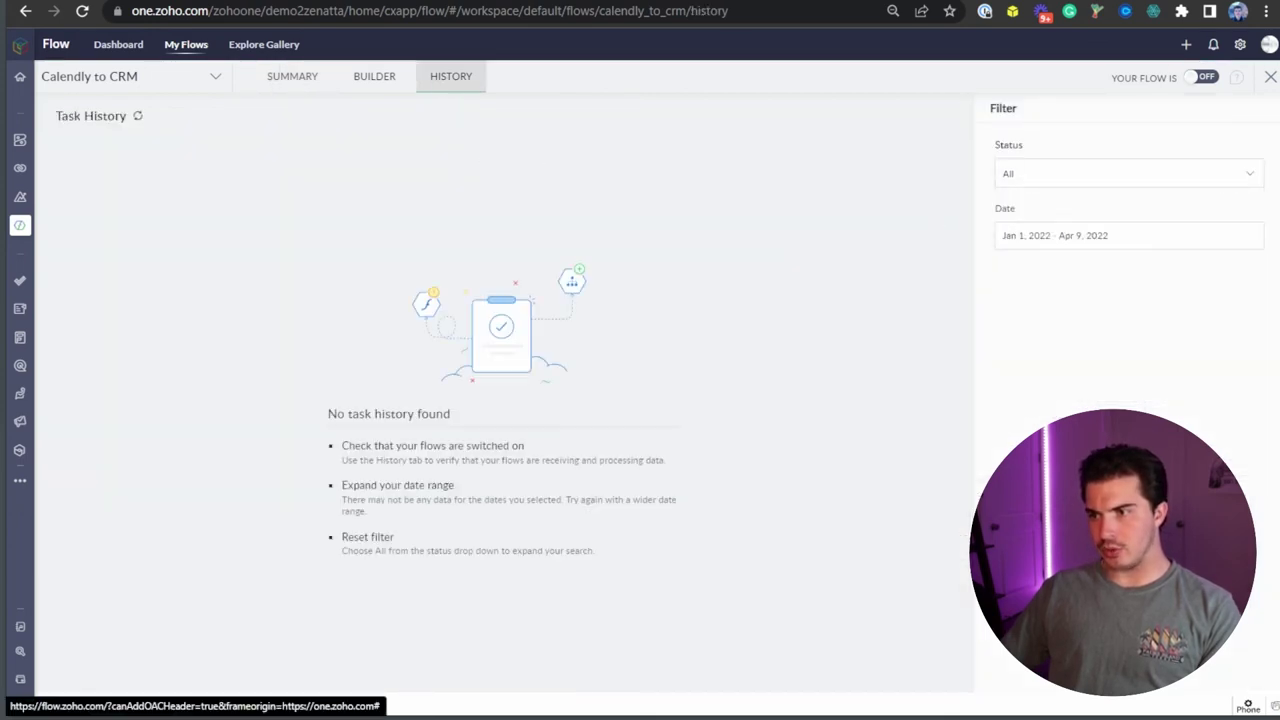
click(1085, 238)
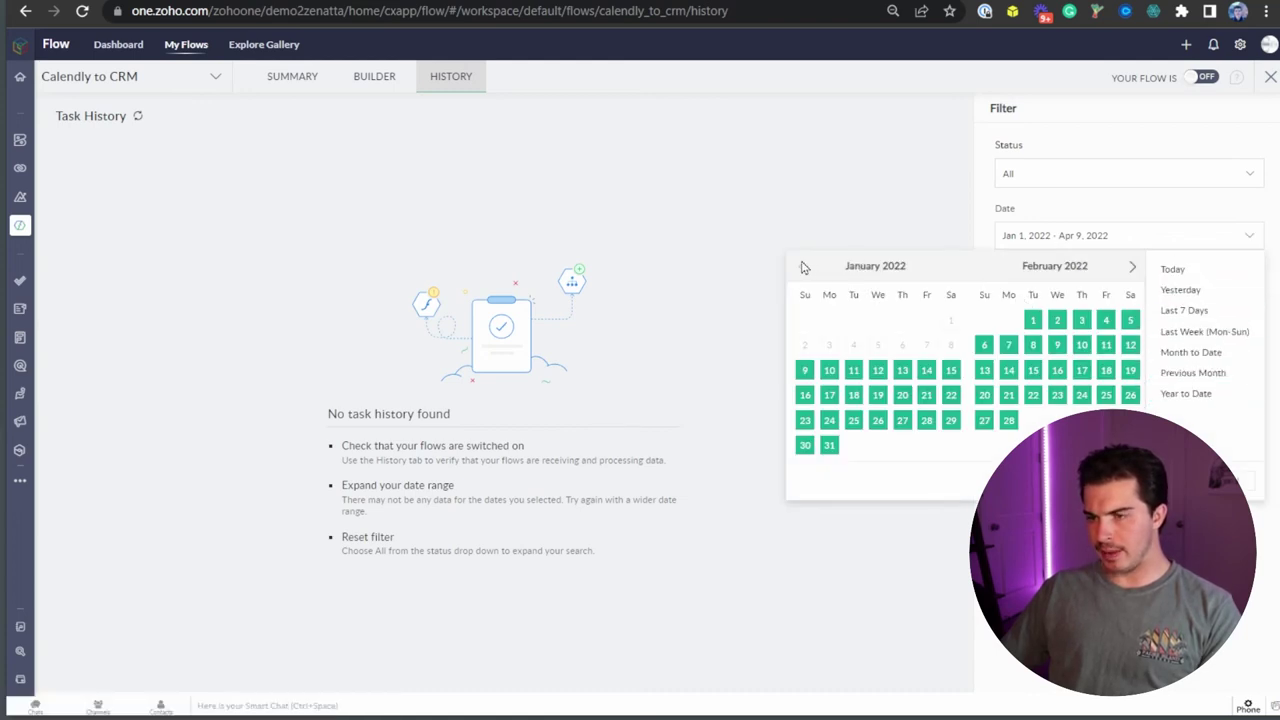
click(883, 152)
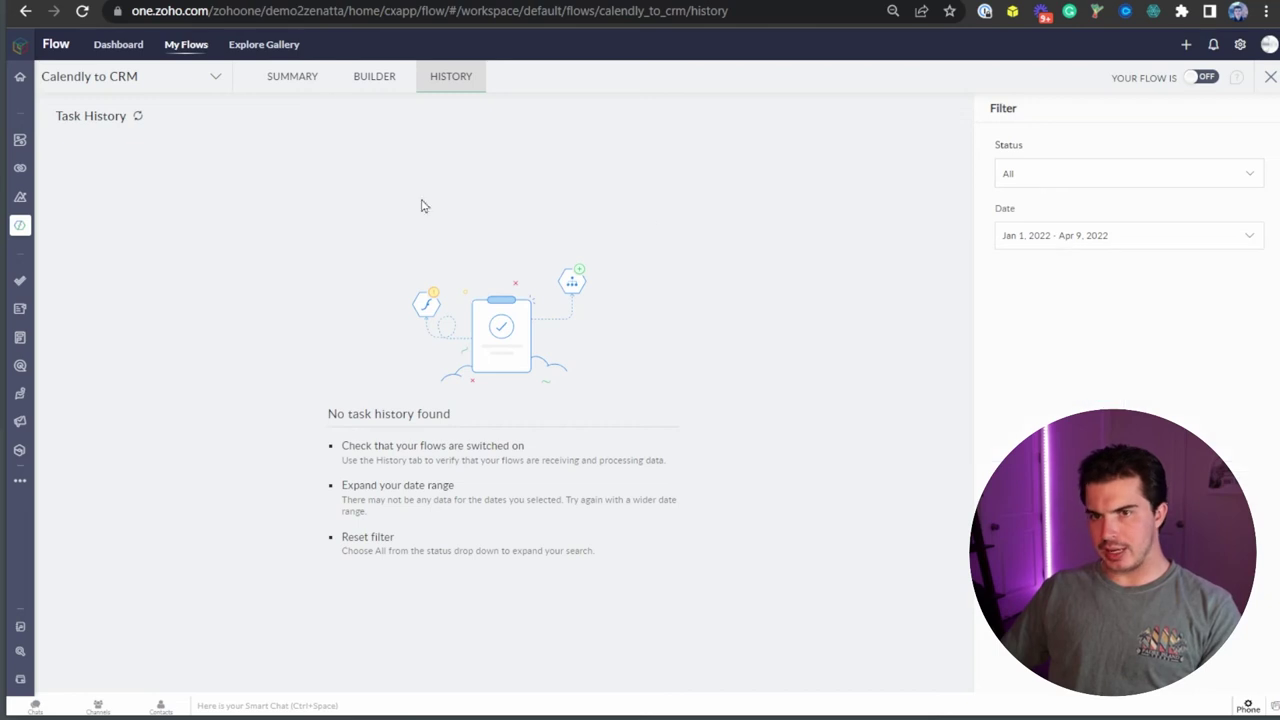
Look over its summary and builder steps, then return to My Flows
click(303, 80)
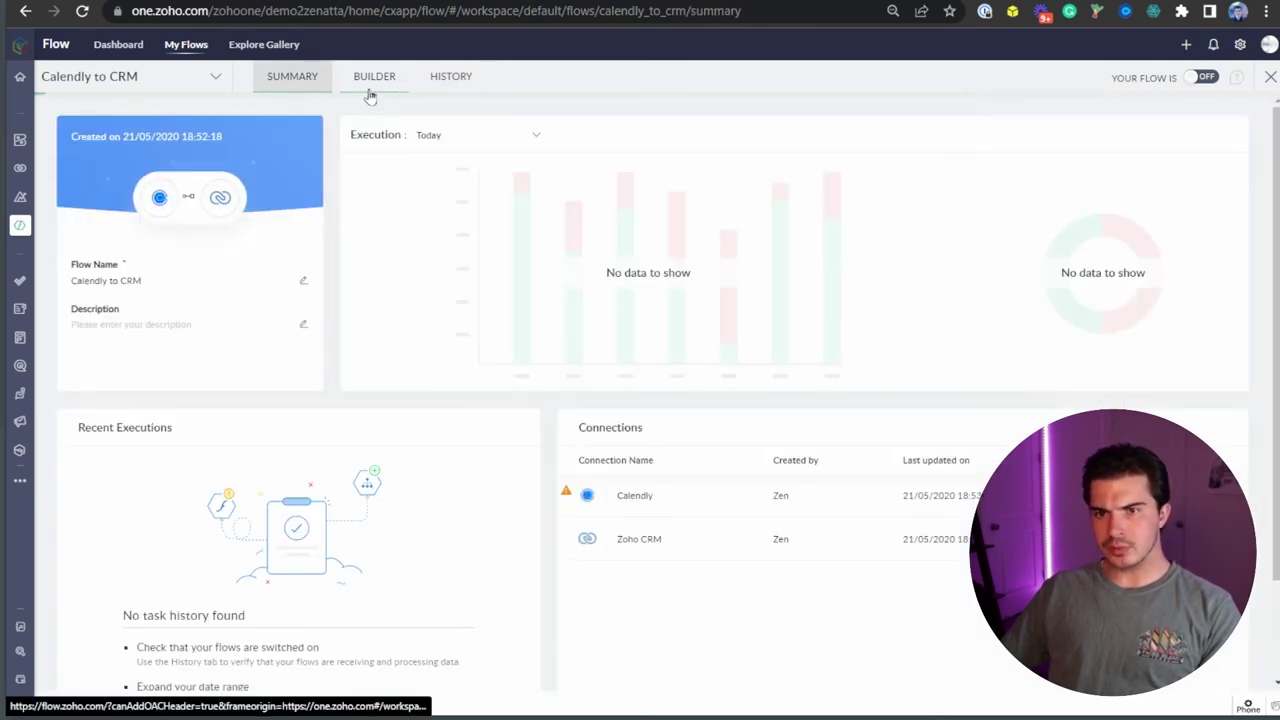
click(372, 90)
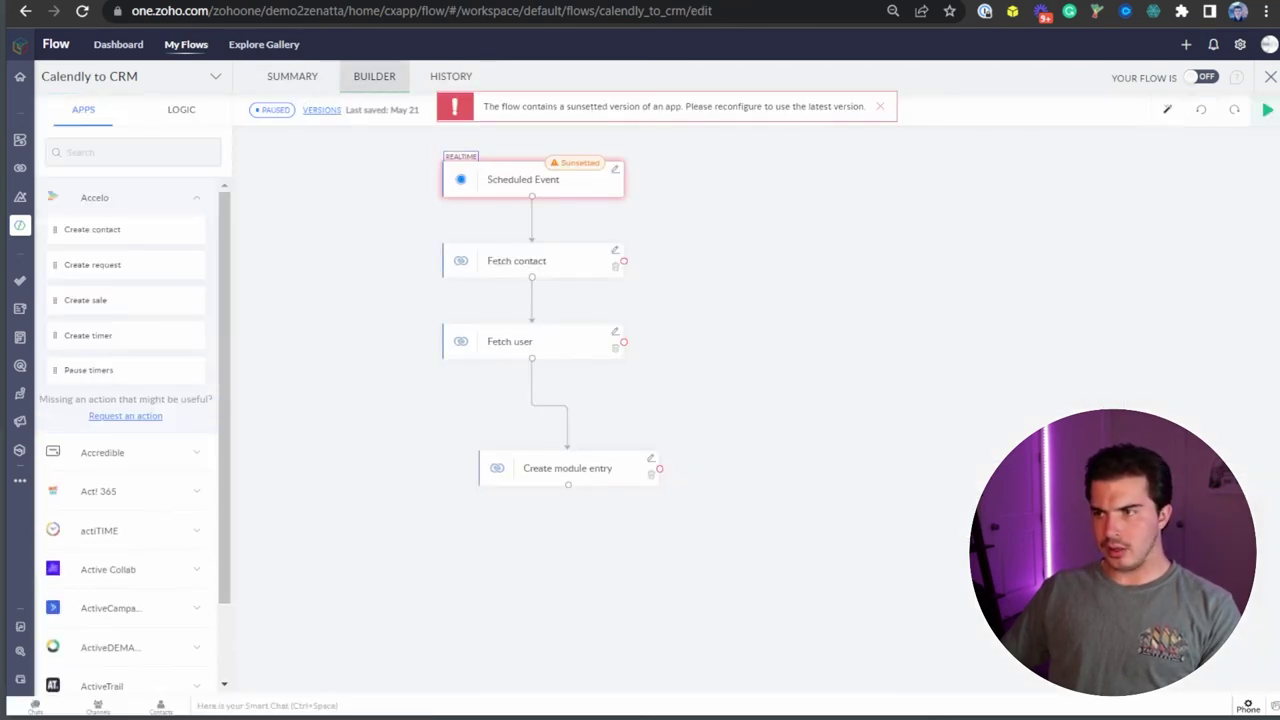
click(1271, 78)
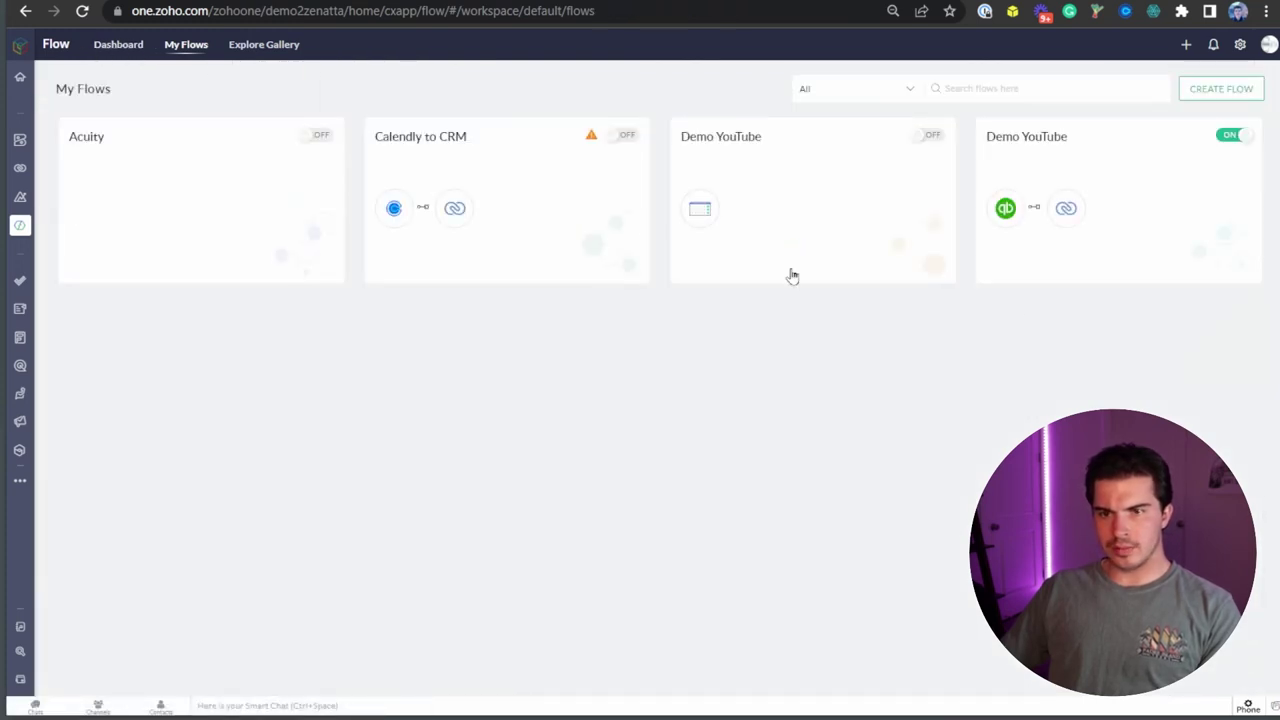
Open the active Demo YouTube flow and view its empty task history
click(1111, 152)
click(441, 90)
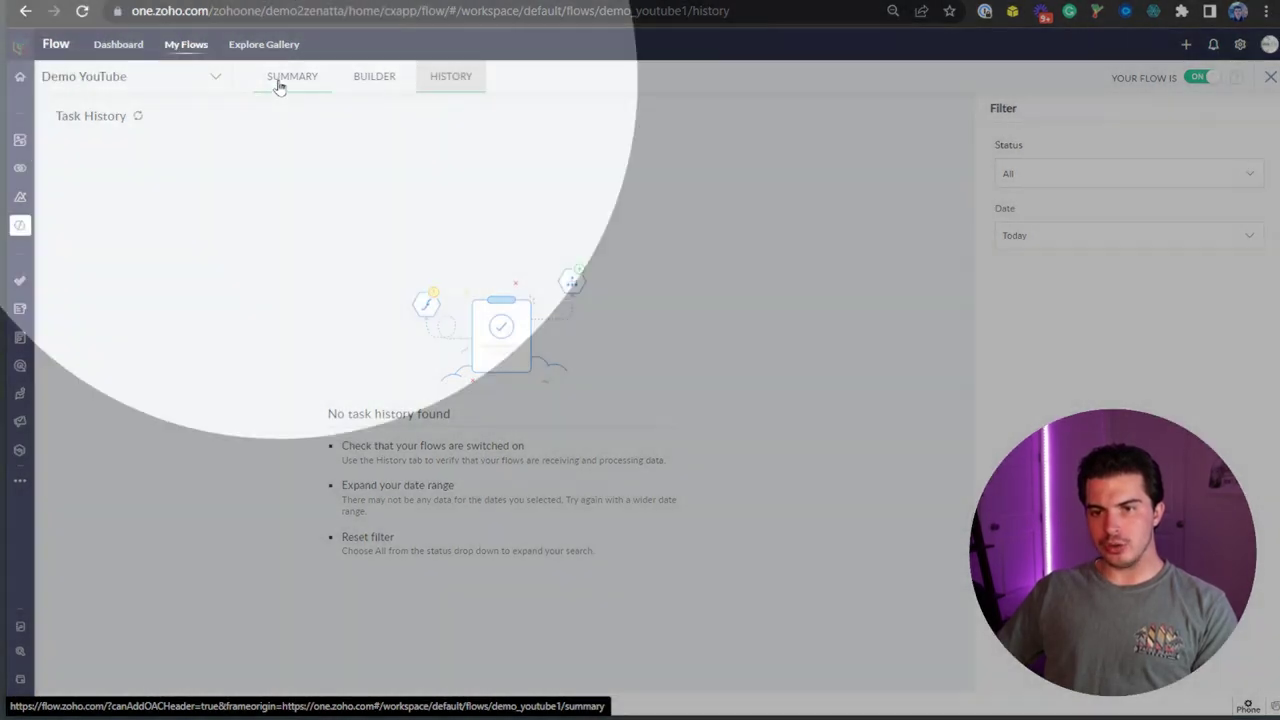
Show the Demo YouTube summary with its qbdemo and Zoho CRM connections, leaving the flow selector unchanged
click(280, 80)
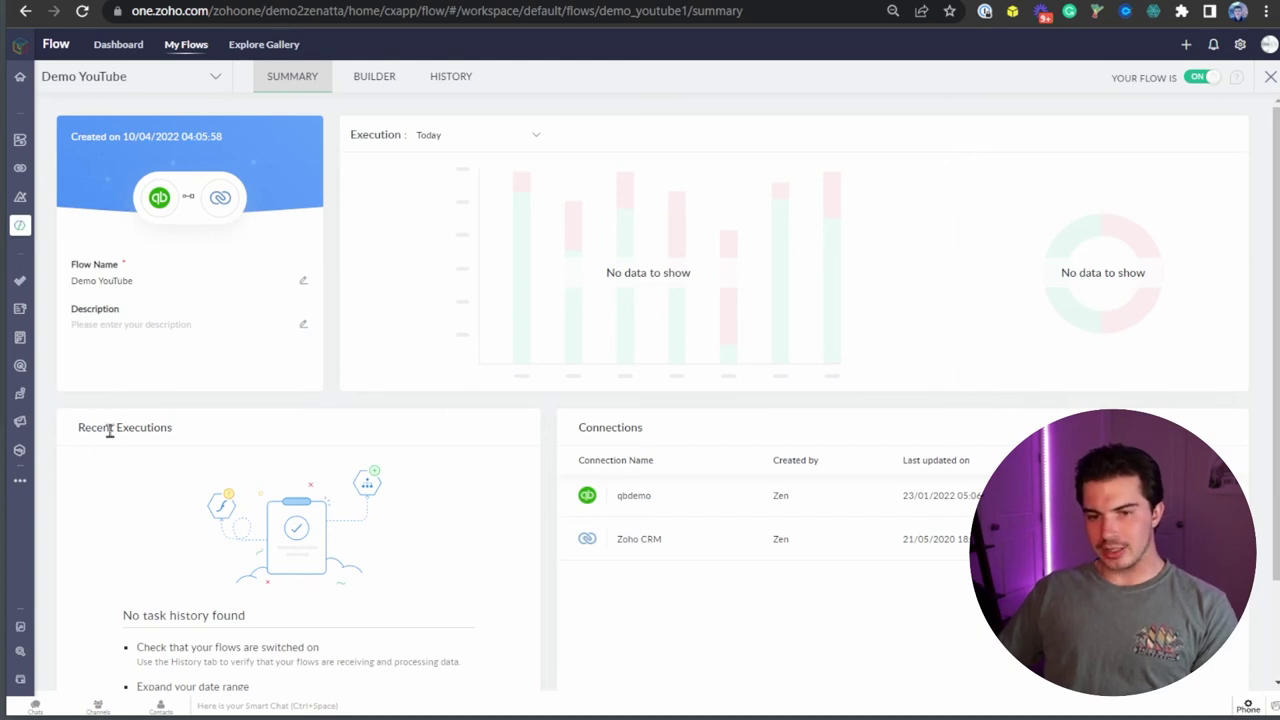
scroll(90, 410, down, 2)
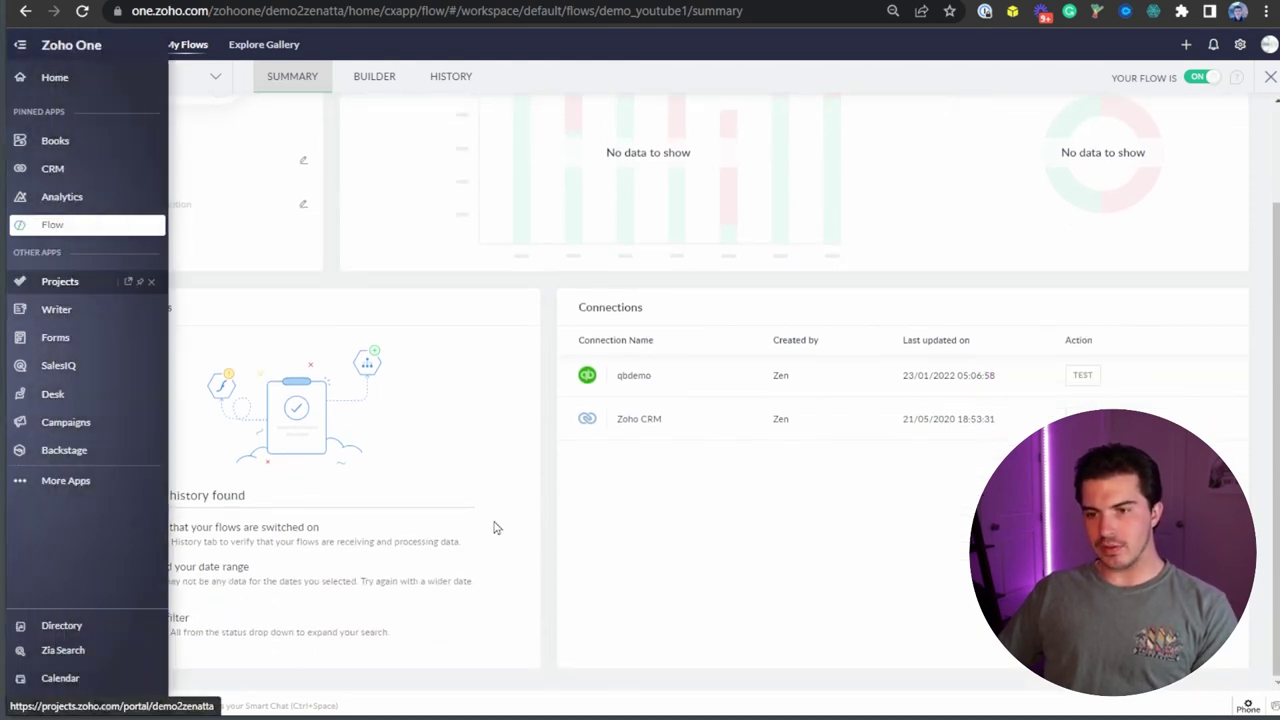
scroll(703, 510, up, 2)
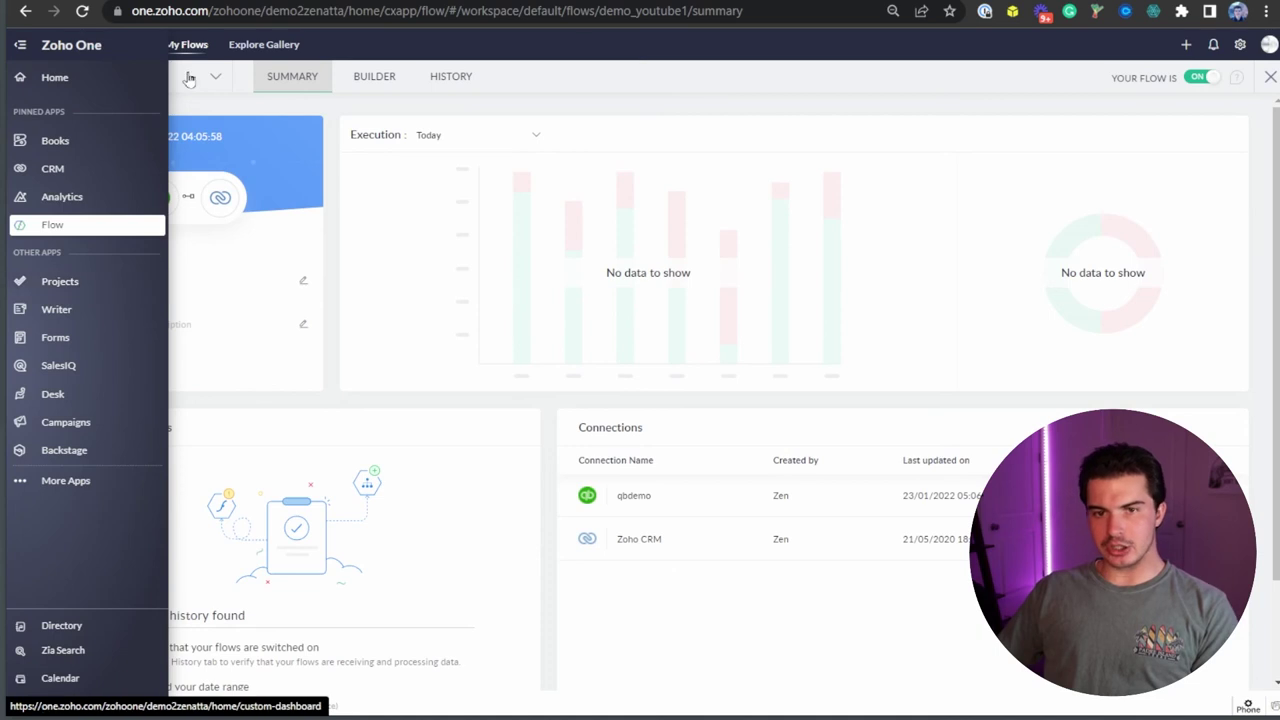
click(120, 76)
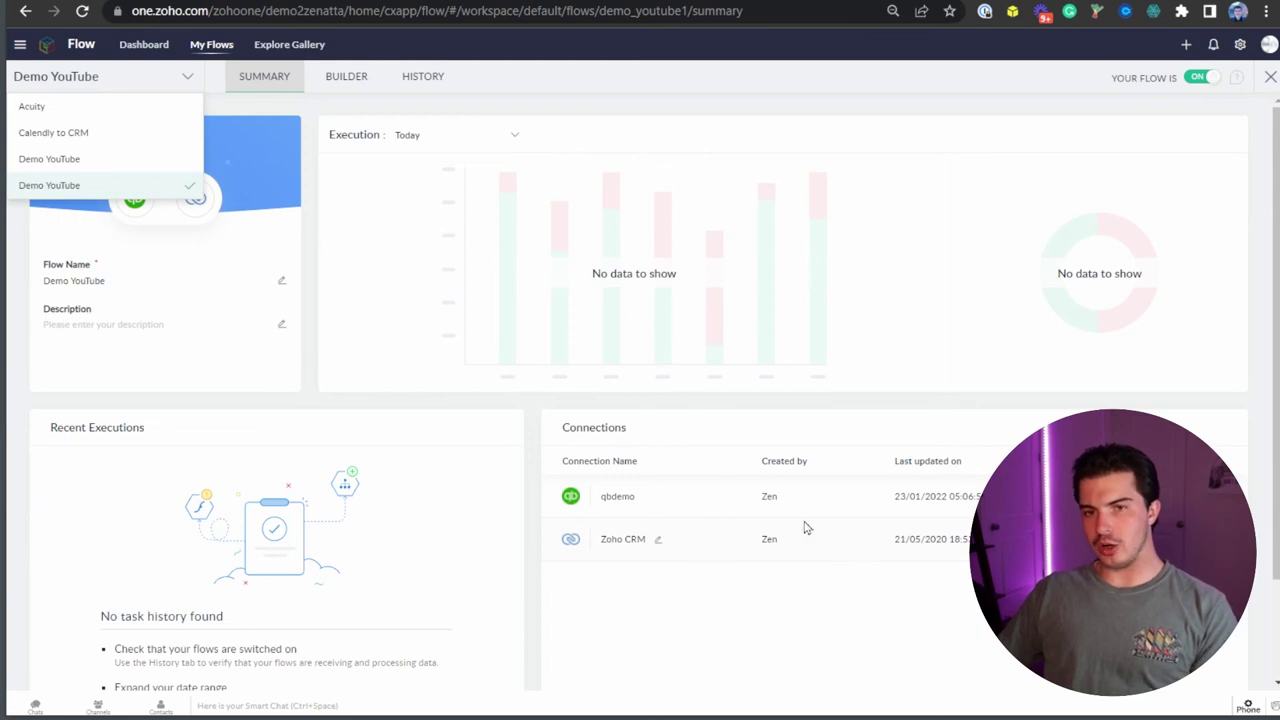
click(304, 327)
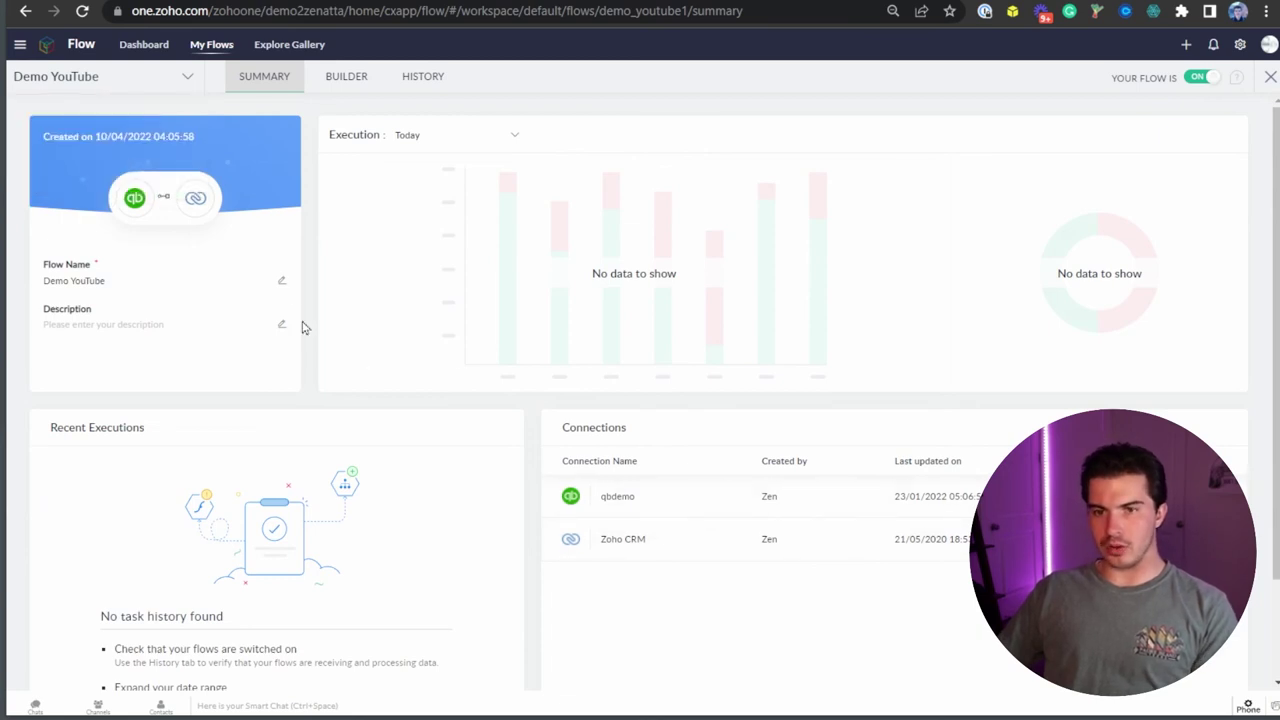
Return to the Demo YouTube builder and expand Custom Functions in the Logic panel
click(358, 80)
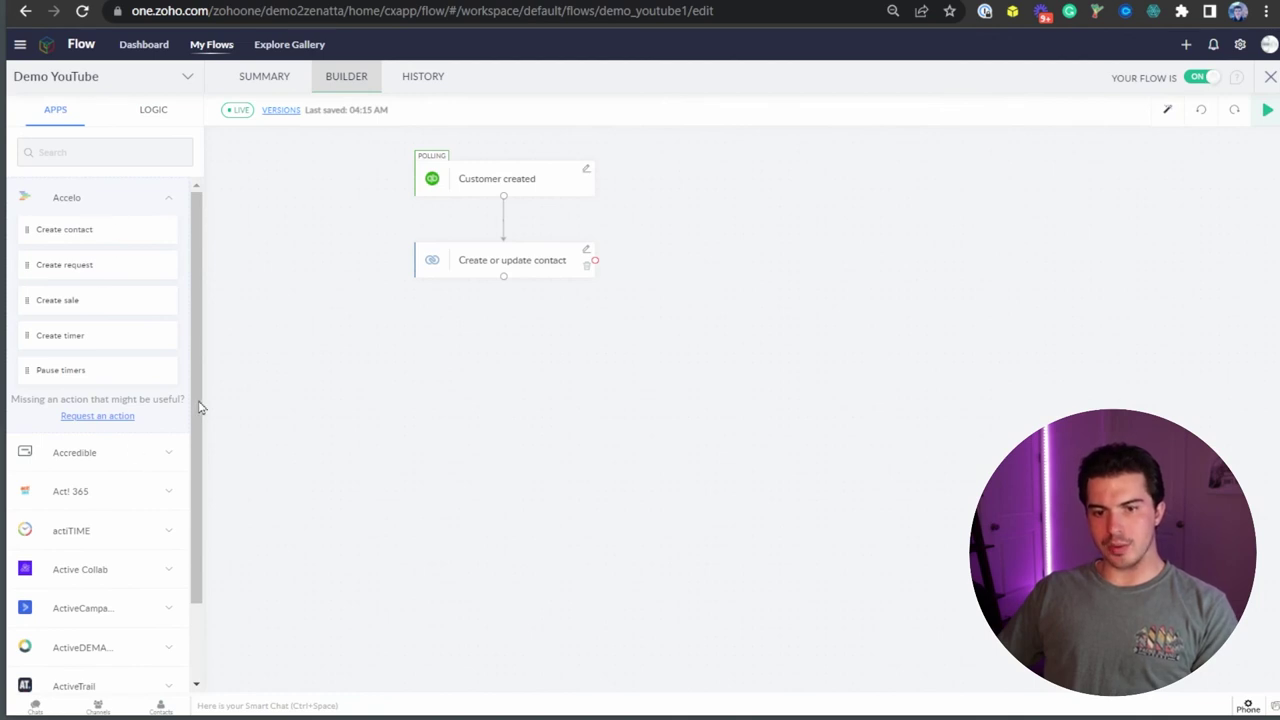
scroll(199, 407, down, 20)
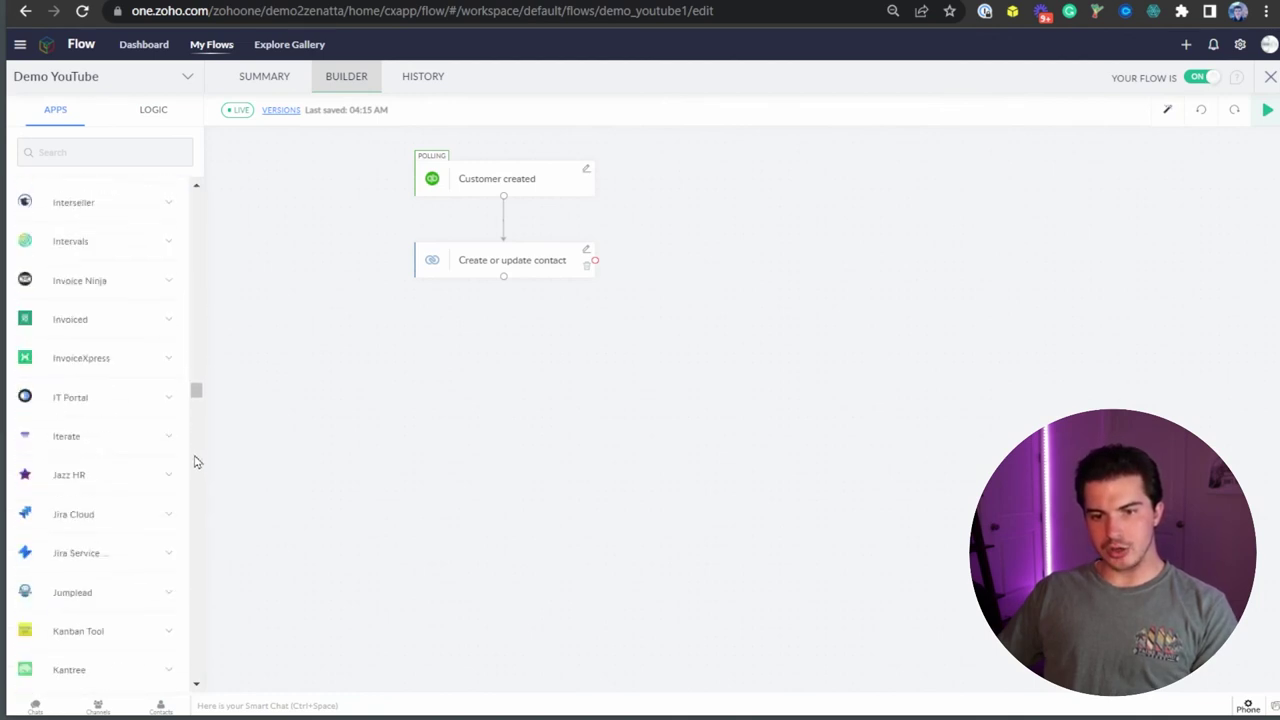
scroll(196, 471, down, 20)
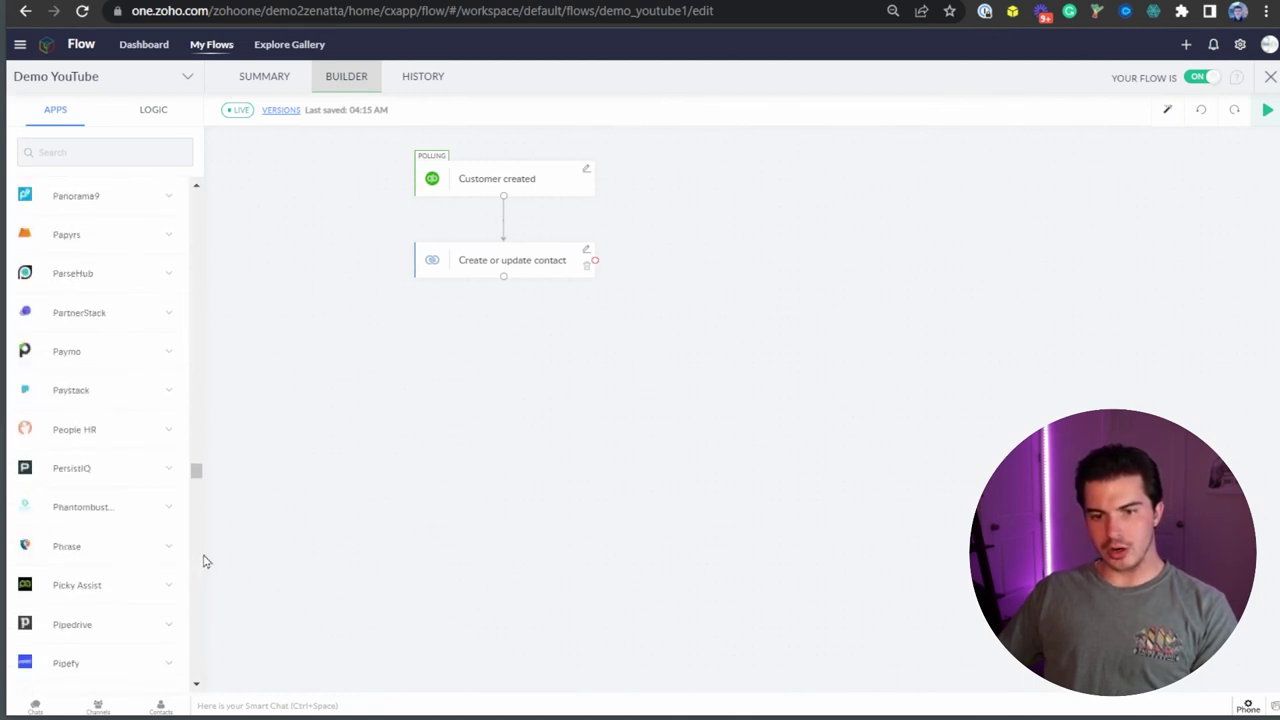
click(155, 110)
click(132, 355)
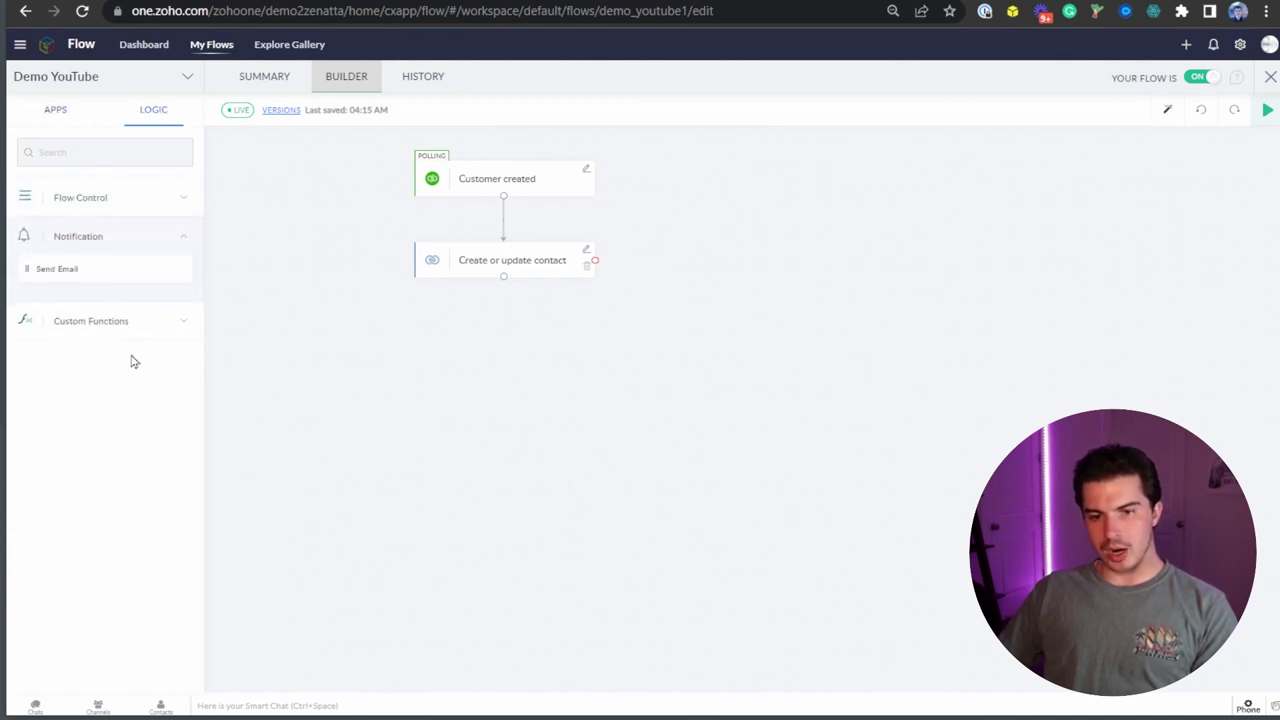
click(128, 321)
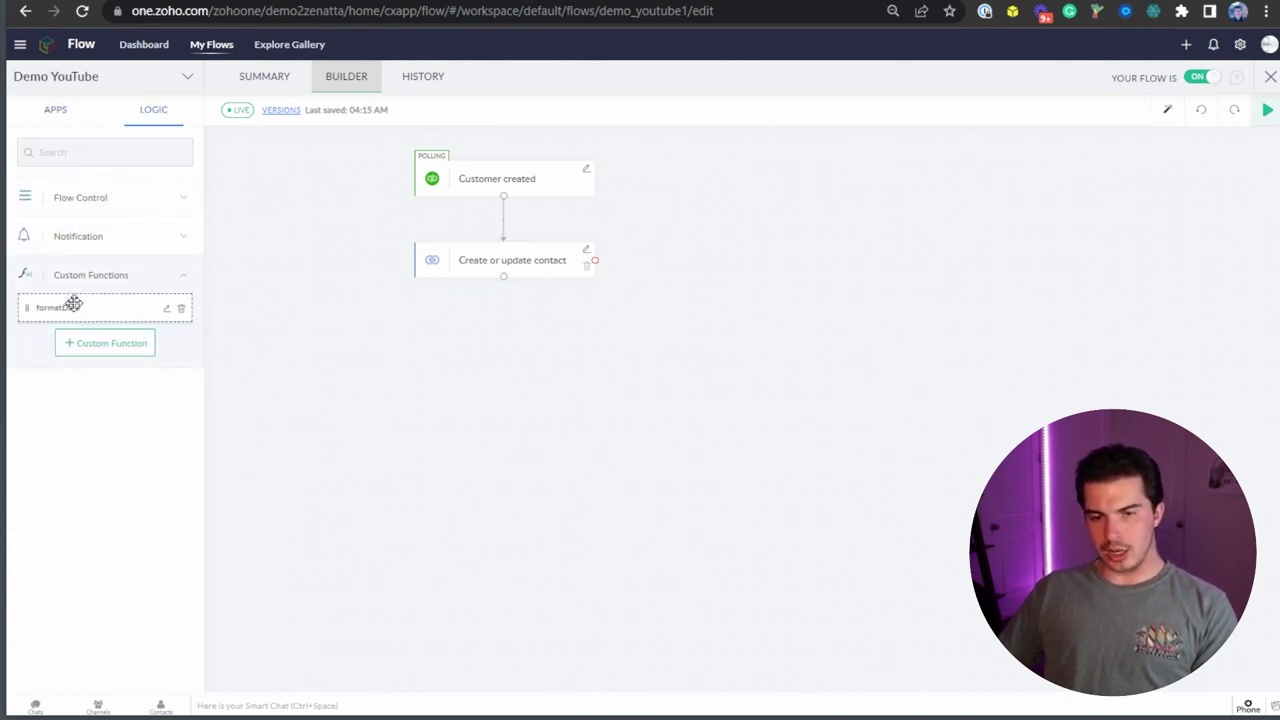
Drop formatDate below Create or update contact, leaving its myDate and format parameters empty
drag(94, 306, 584, 389)
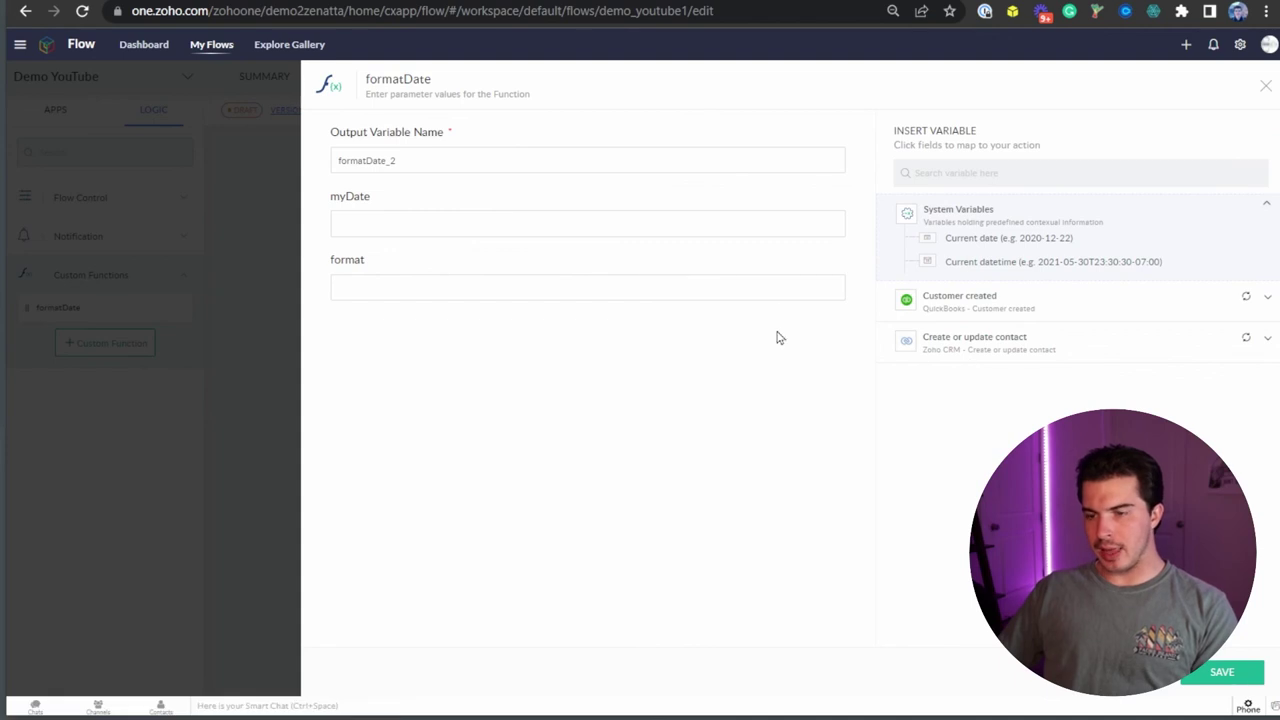
click(1265, 86)
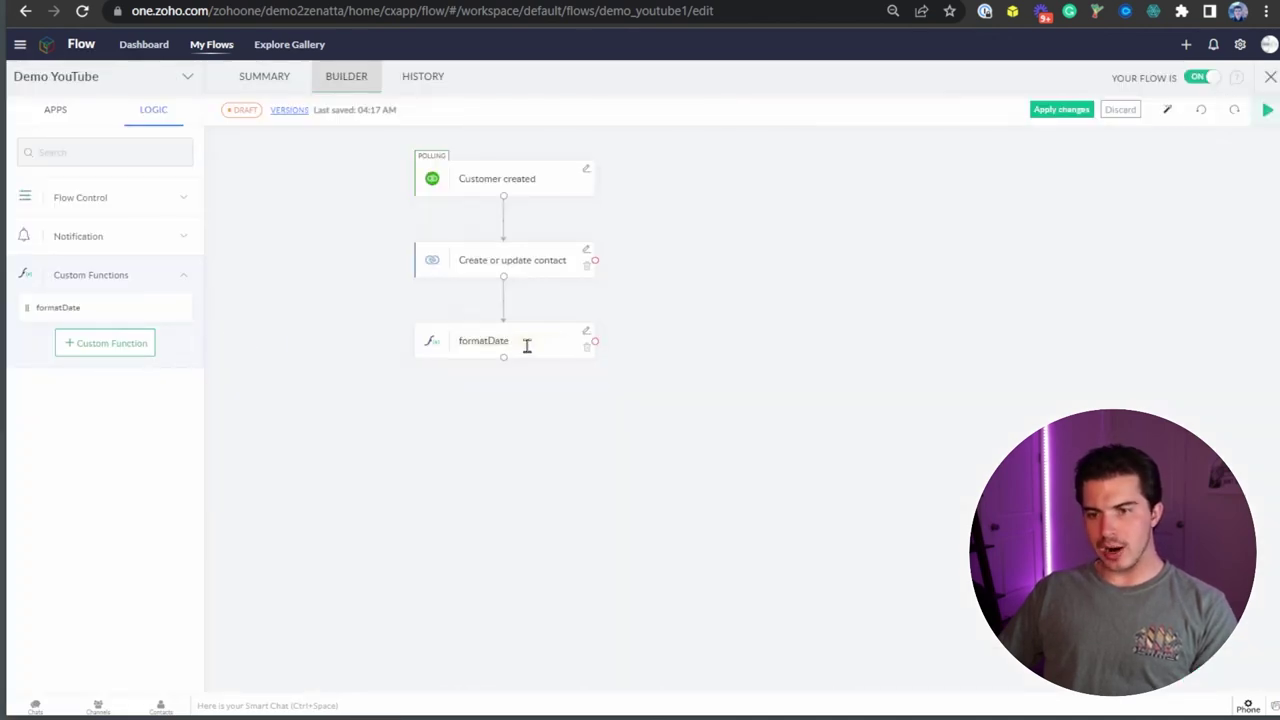
click(585, 335)
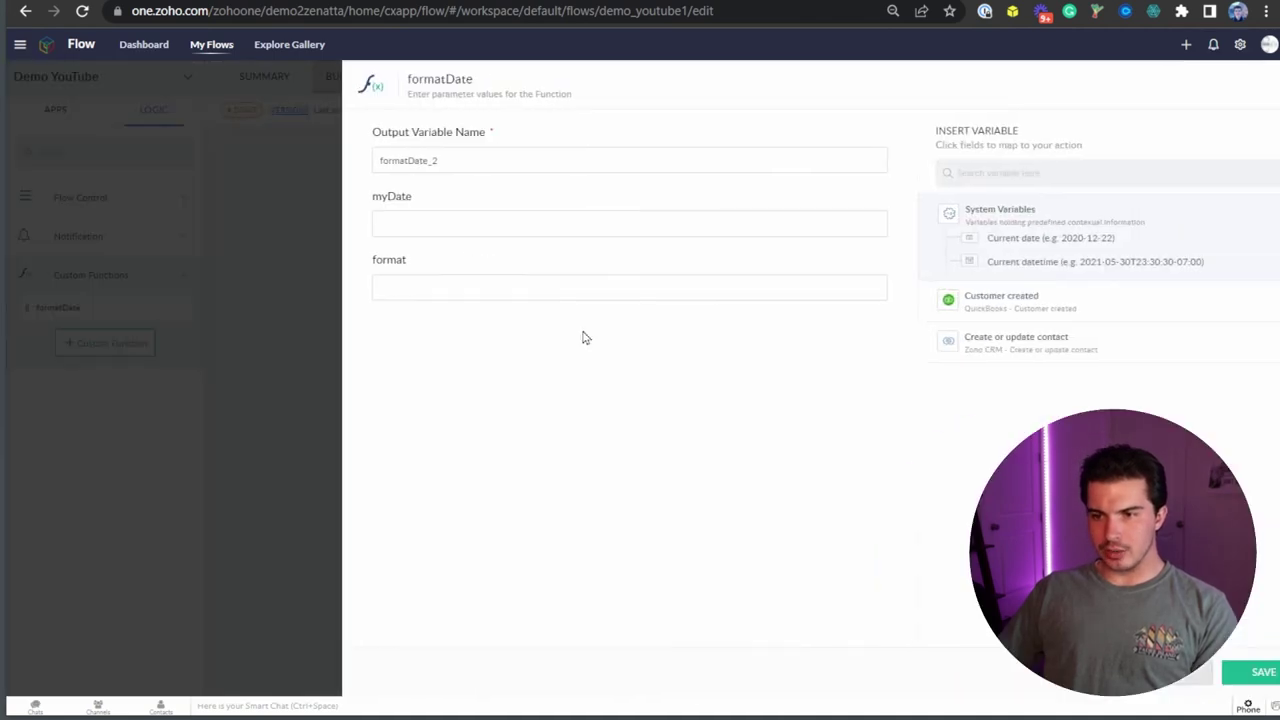
click(430, 221)
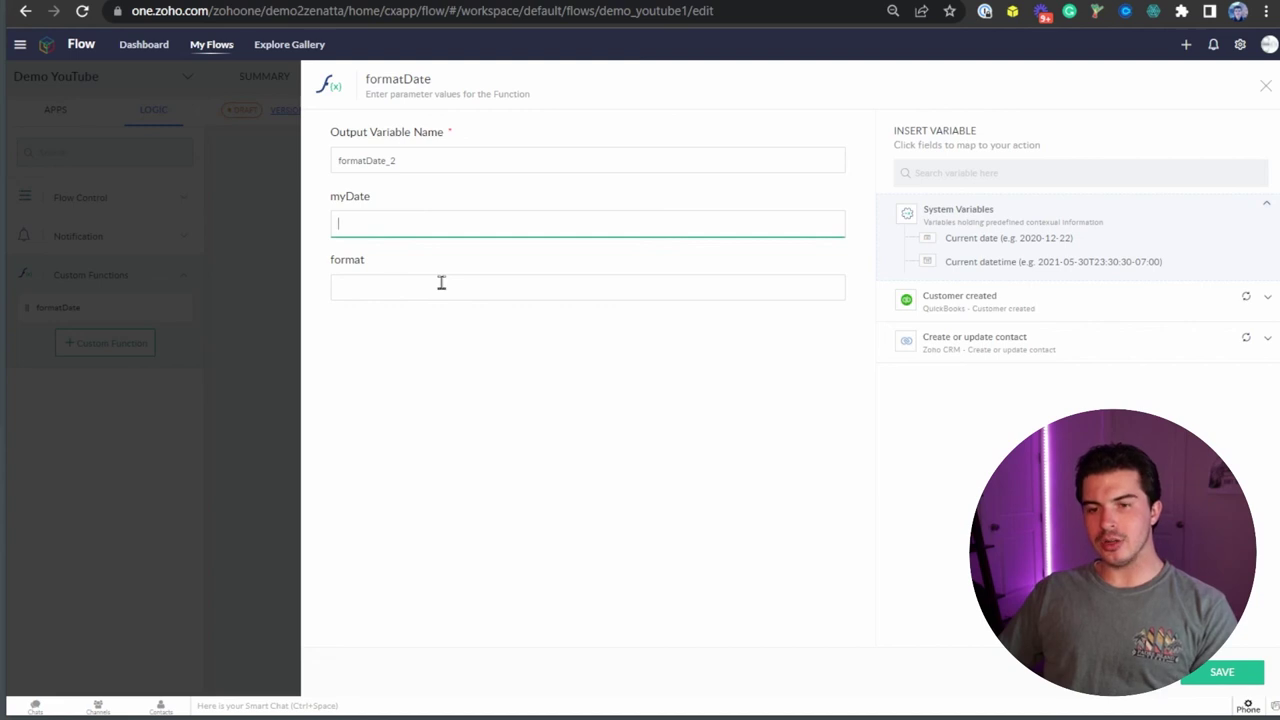
click(1265, 86)
Open the formatDate function's Deluge code, which returns myDate.toString(format)
mouse_move(166, 312)
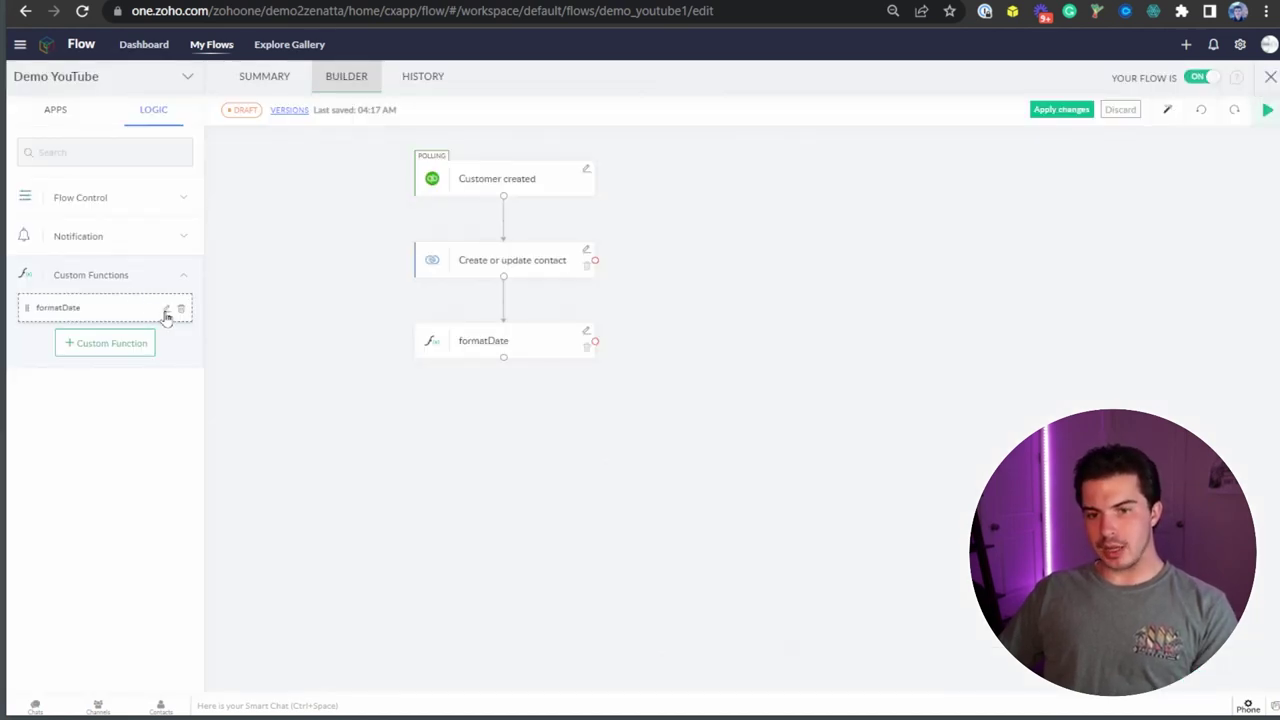
click(167, 311)
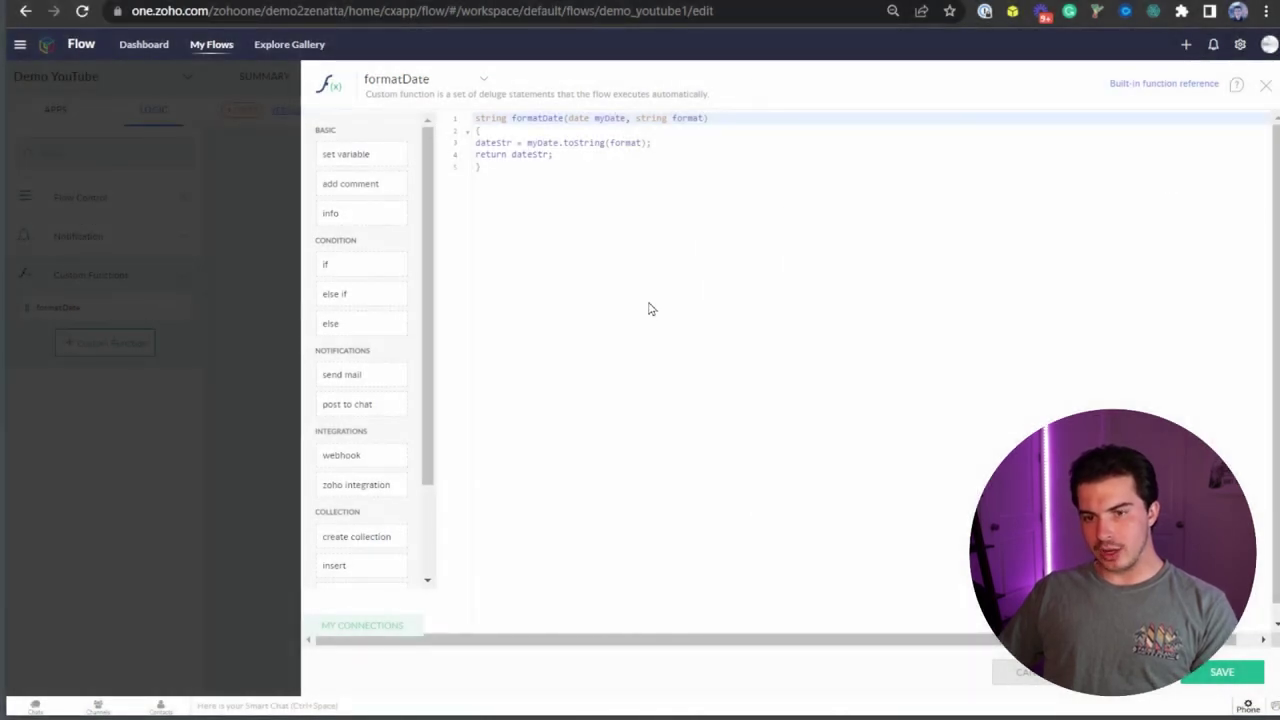
click(1265, 86)
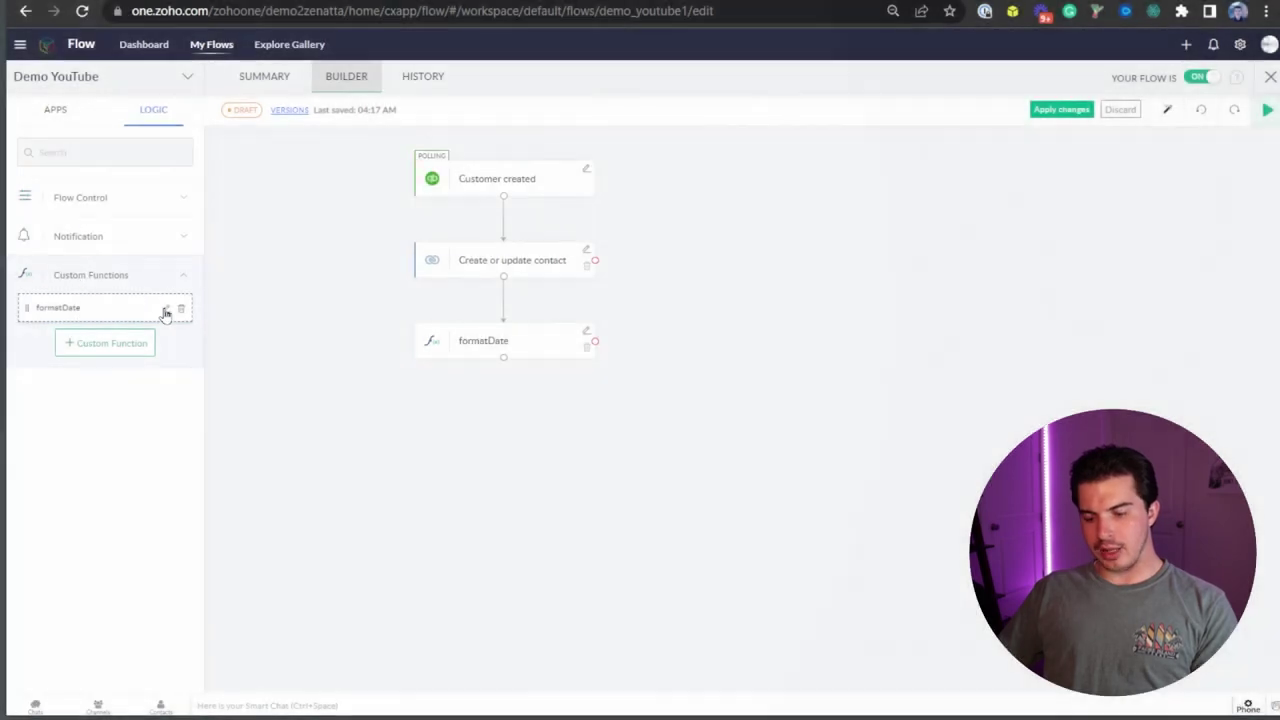
click(166, 310)
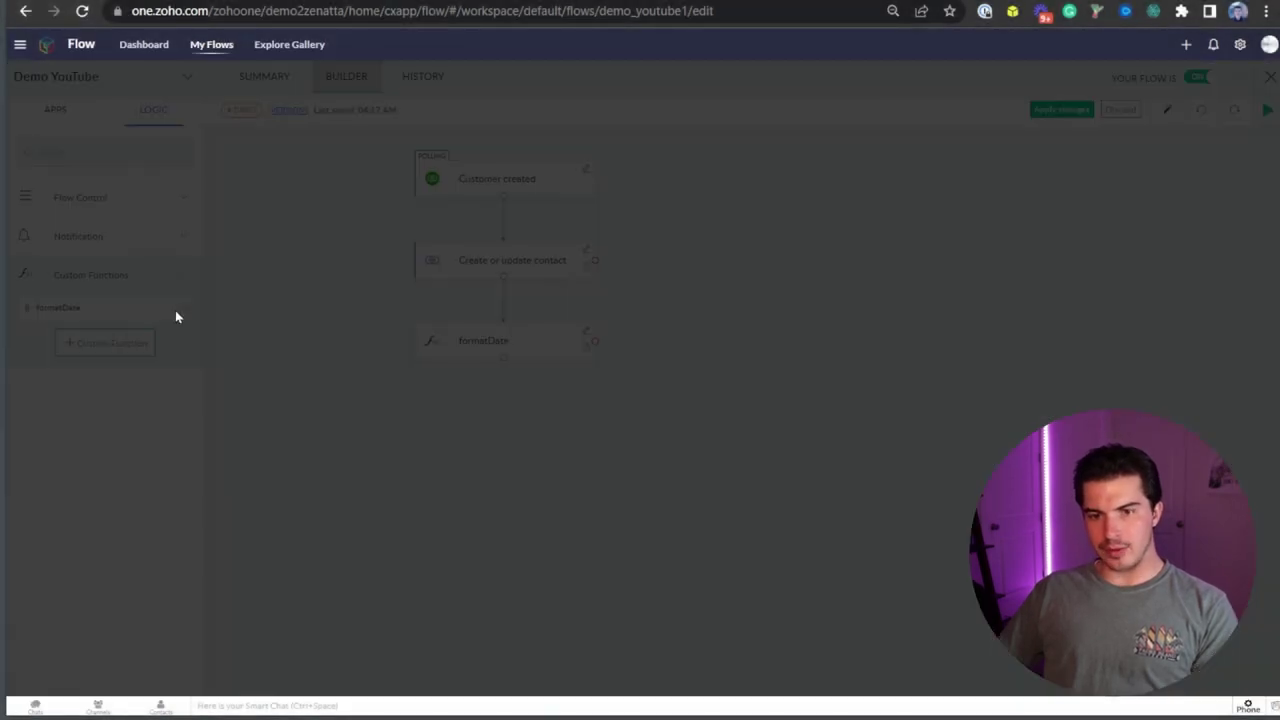
click(683, 193)
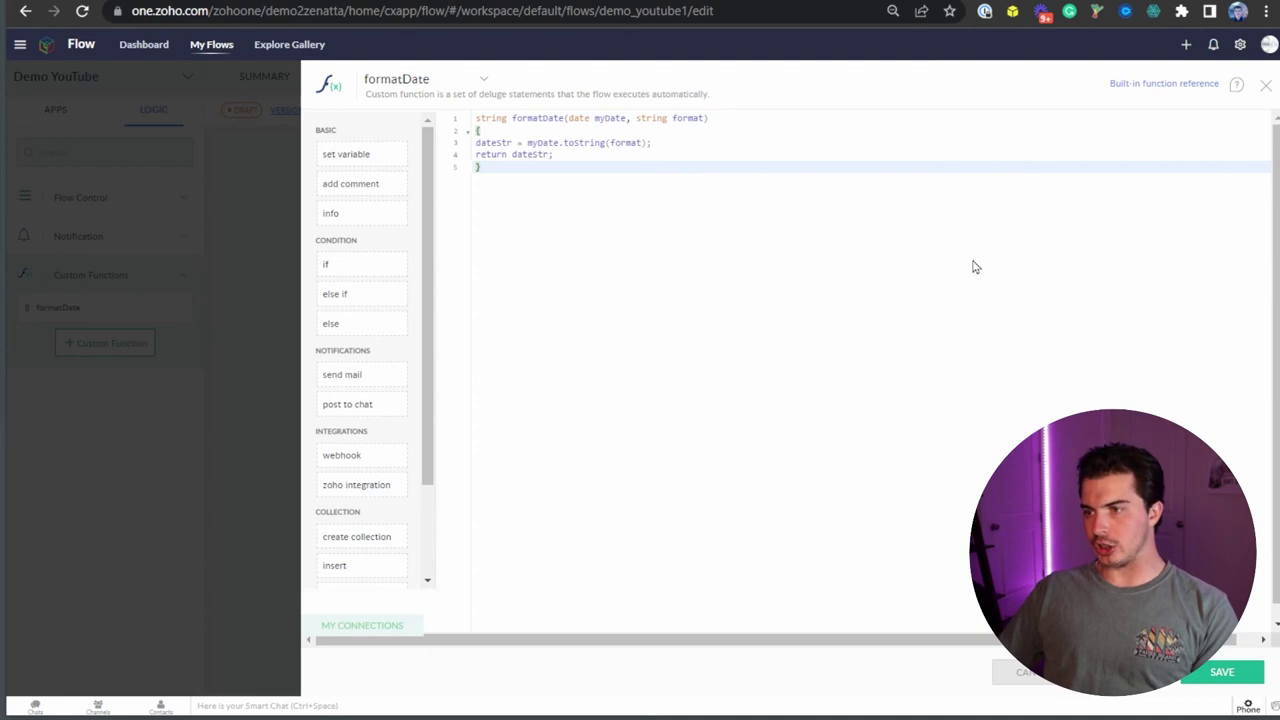
Browse the built-in Deluge function reference, then return to the formatDate code
click(1144, 86)
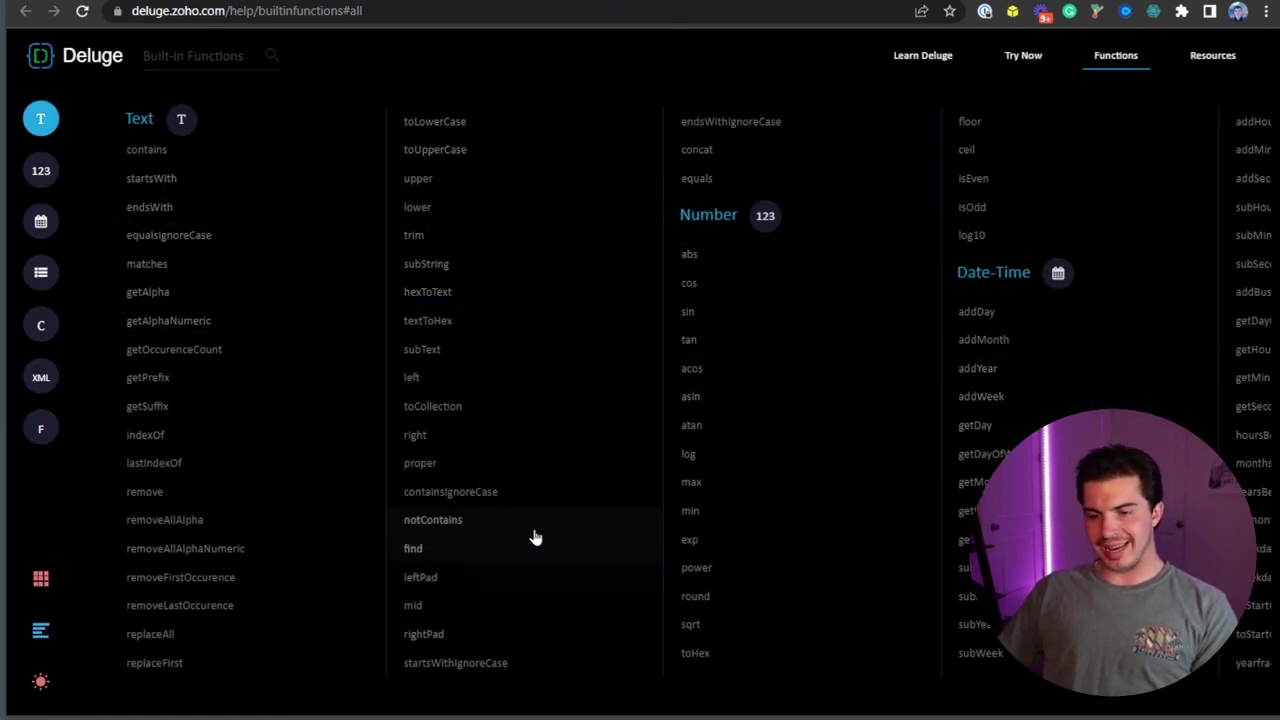
key(ctrl+w)
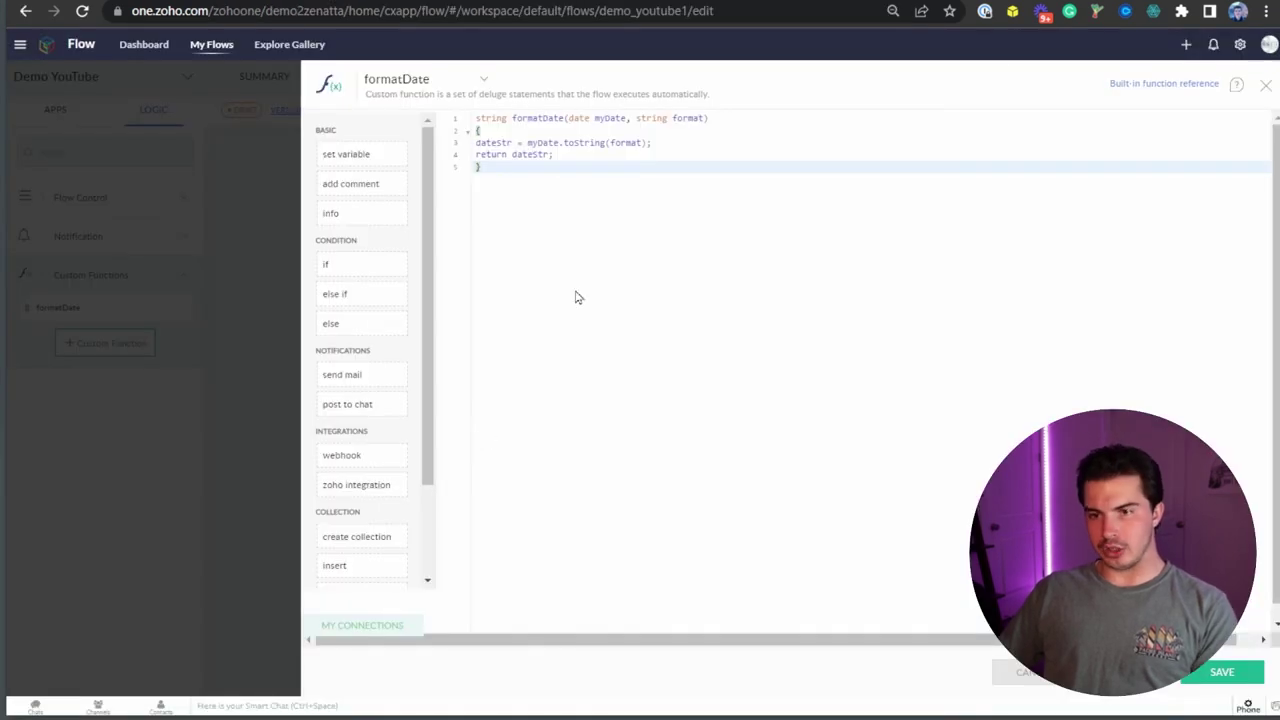
scroll(340, 250, down, 3)
scroll(354, 331, up, 3)
Try inserting set variable and comment blocks, undo both, and close the code editor
drag(352, 153, 587, 226)
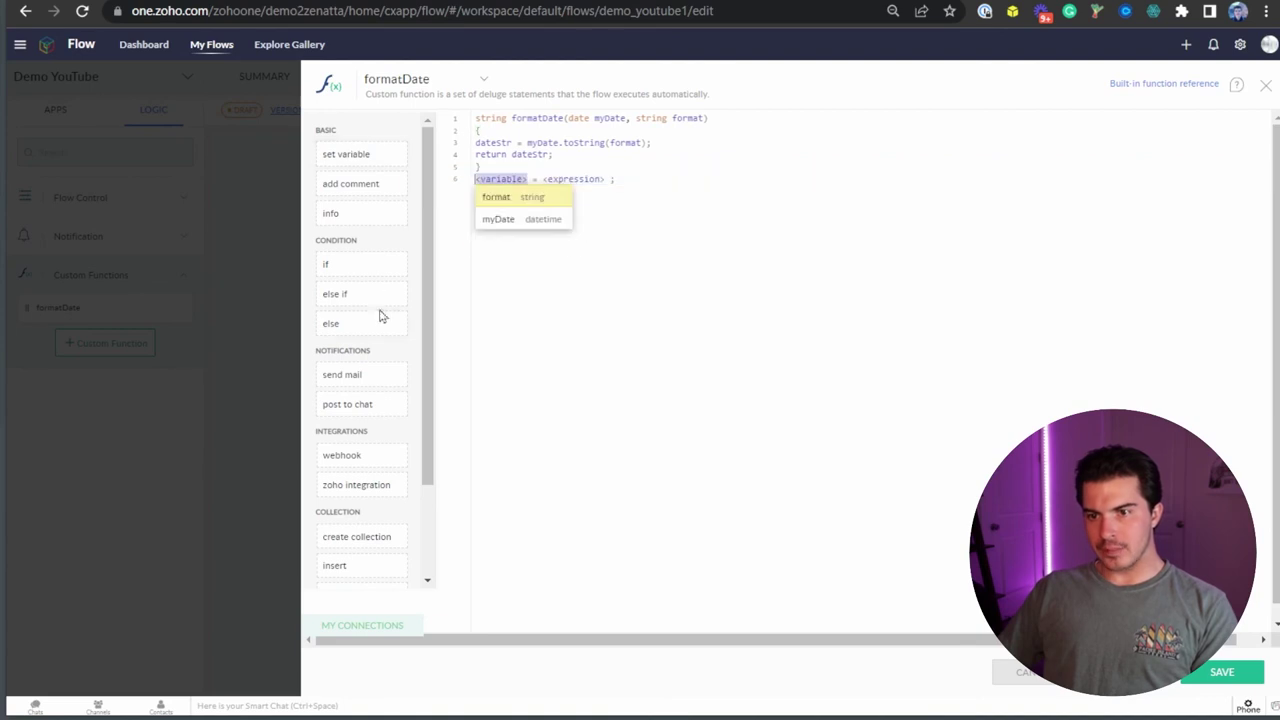
drag(352, 190, 515, 258)
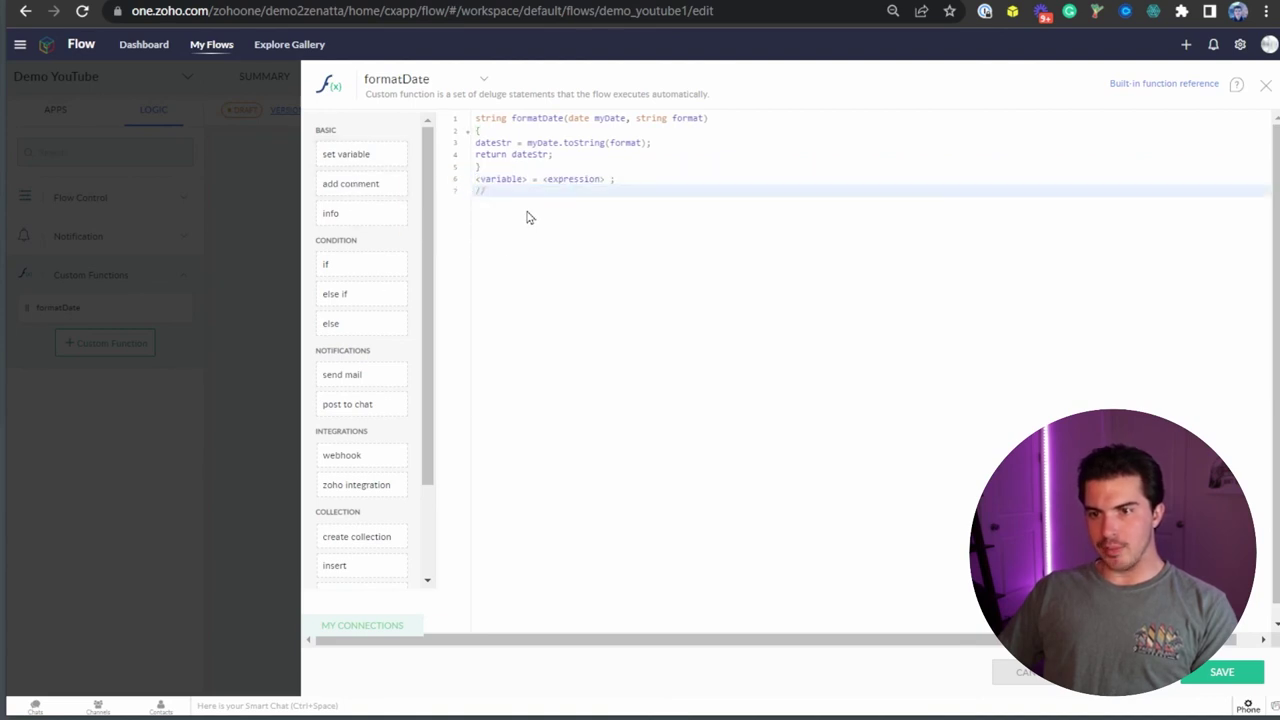
key(ctrl+z)
key(ctrl+z)
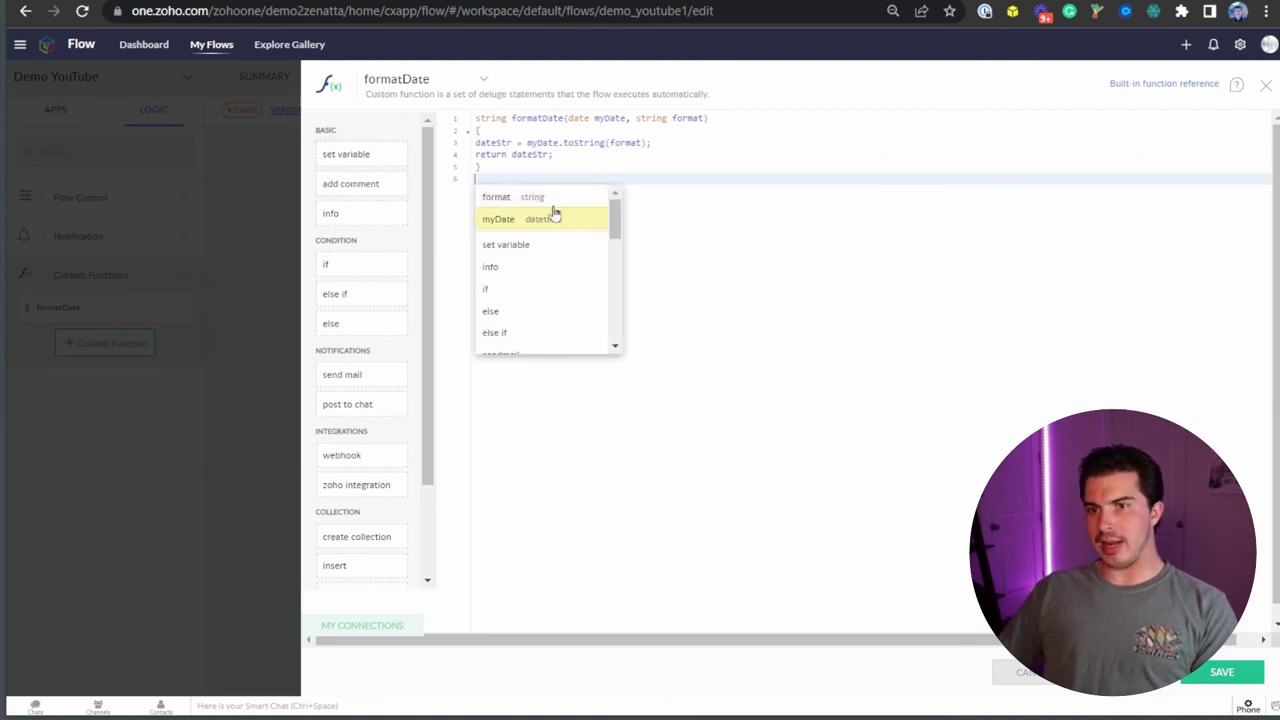
key(ctrl+z)
click(1267, 91)
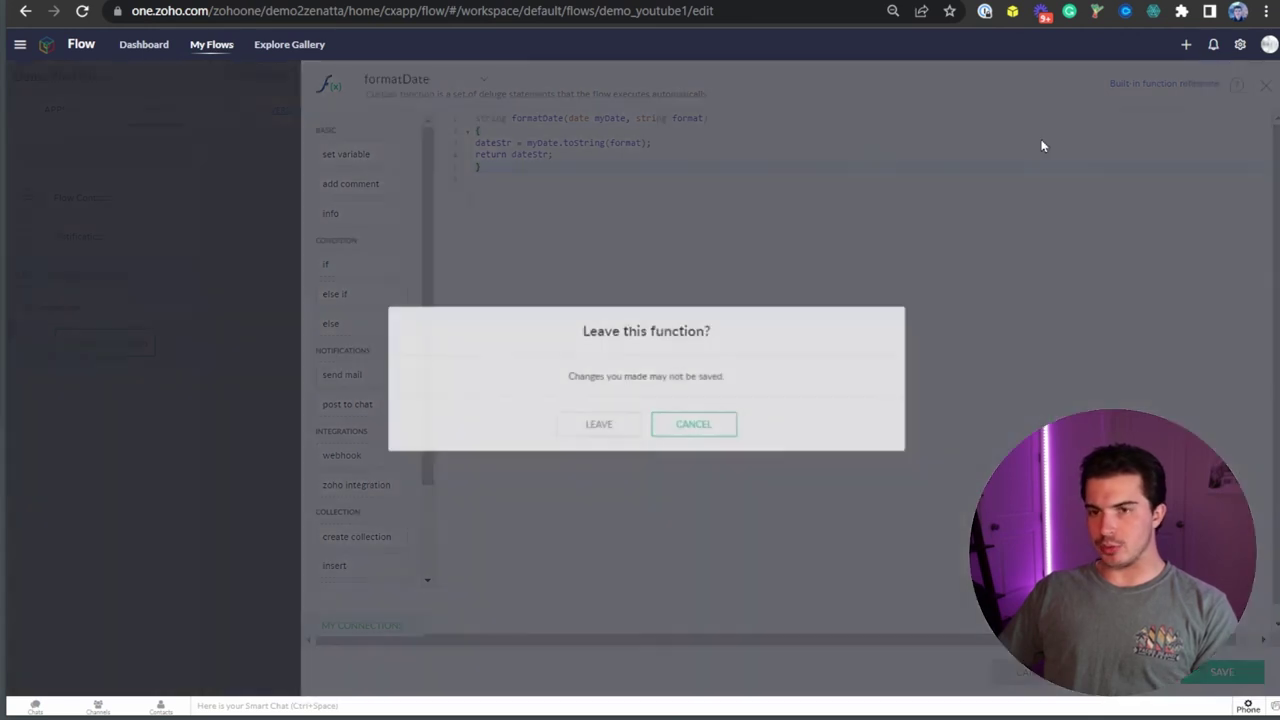
Leave formatDate without saving and close the Demo YouTube builder to return to My Flows
click(600, 424)
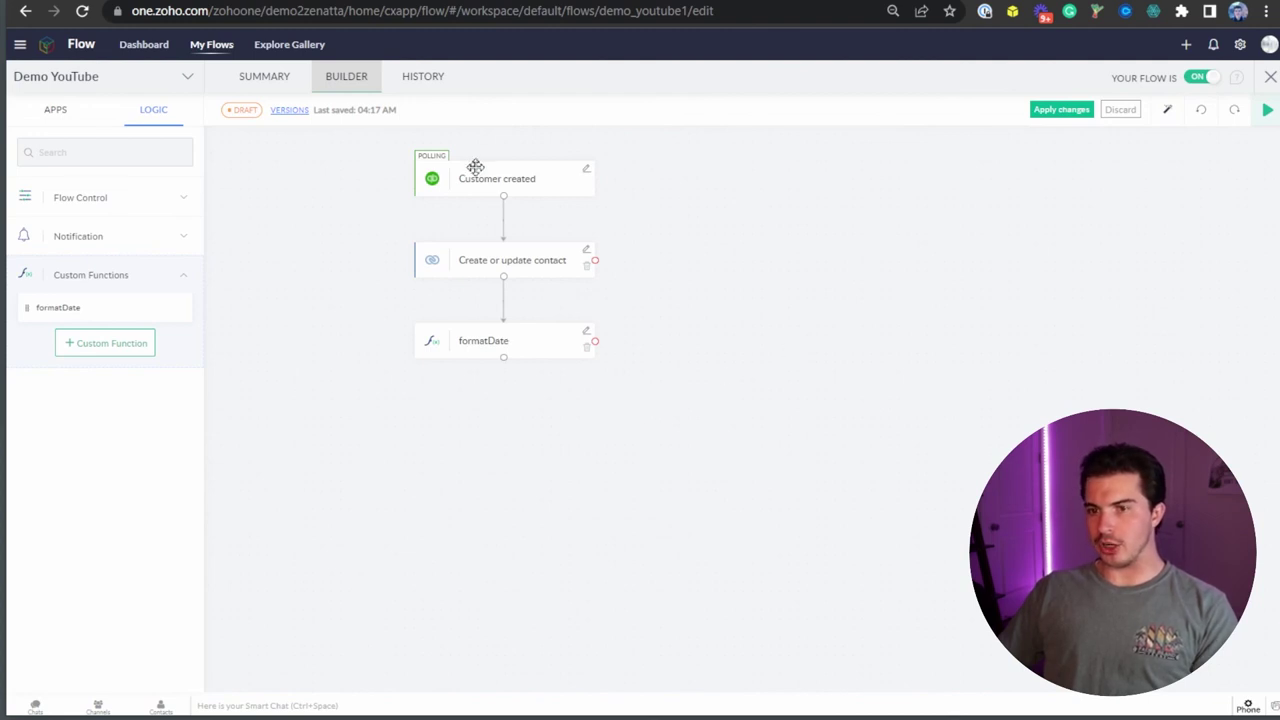
click(1268, 84)
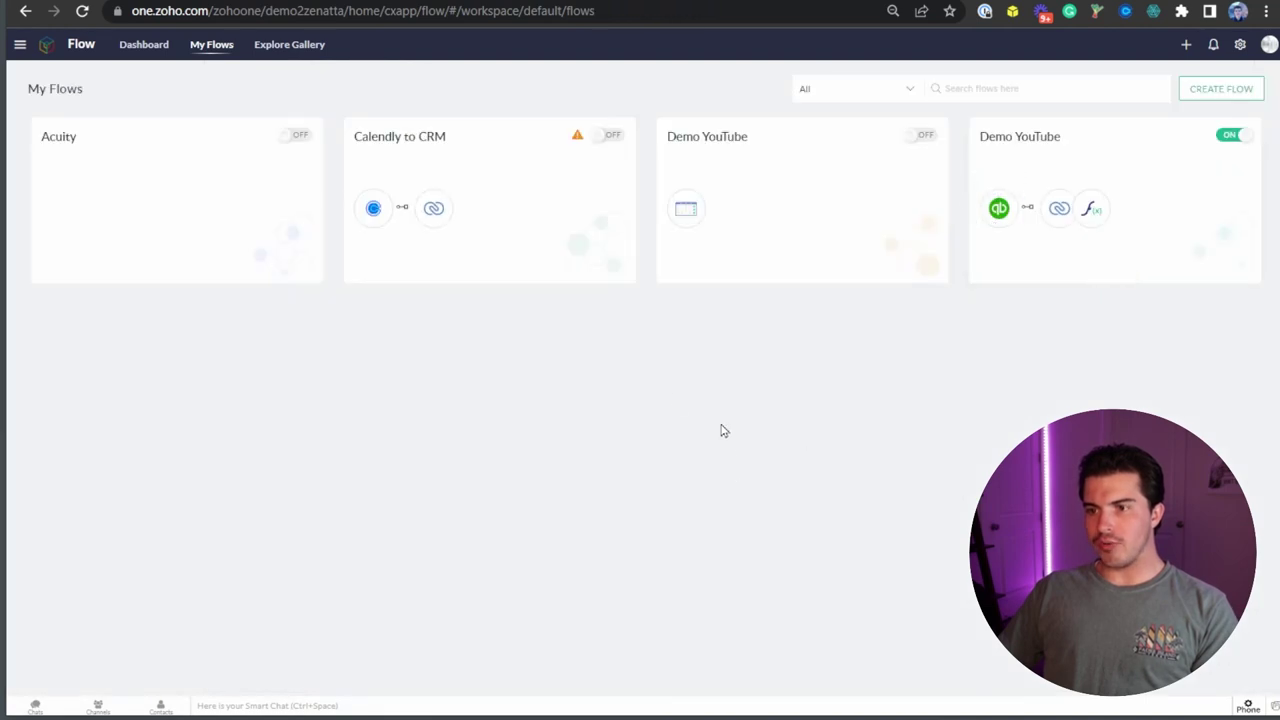